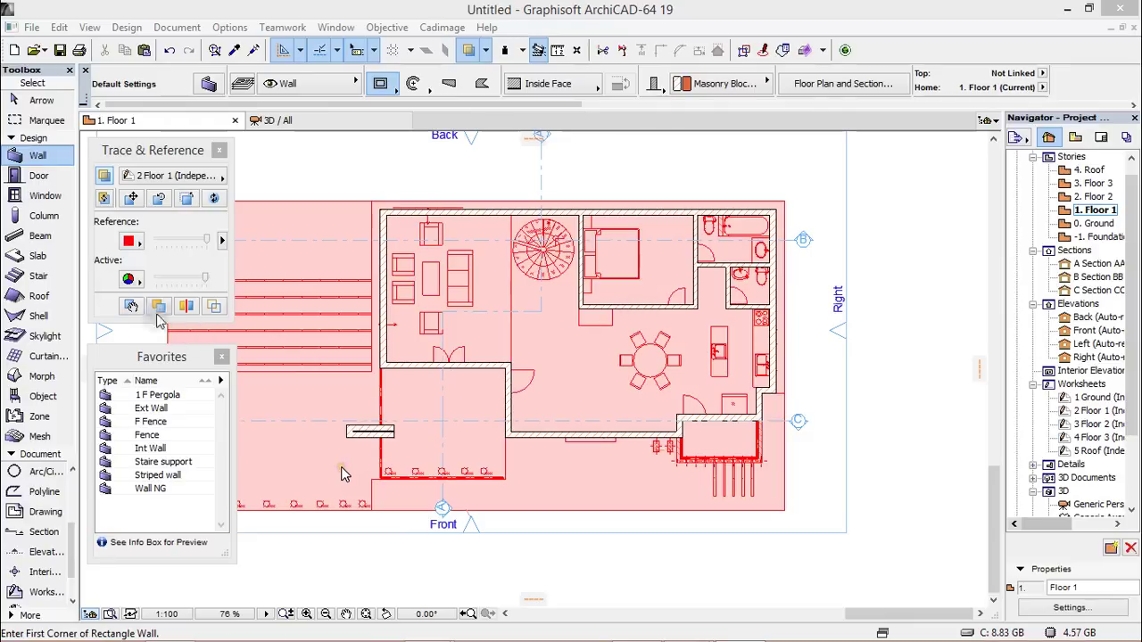
# Step: Set the default slab thickness to 30 and override all three surfaces with Paint - Glossy White
pyautogui.click(29, 257)
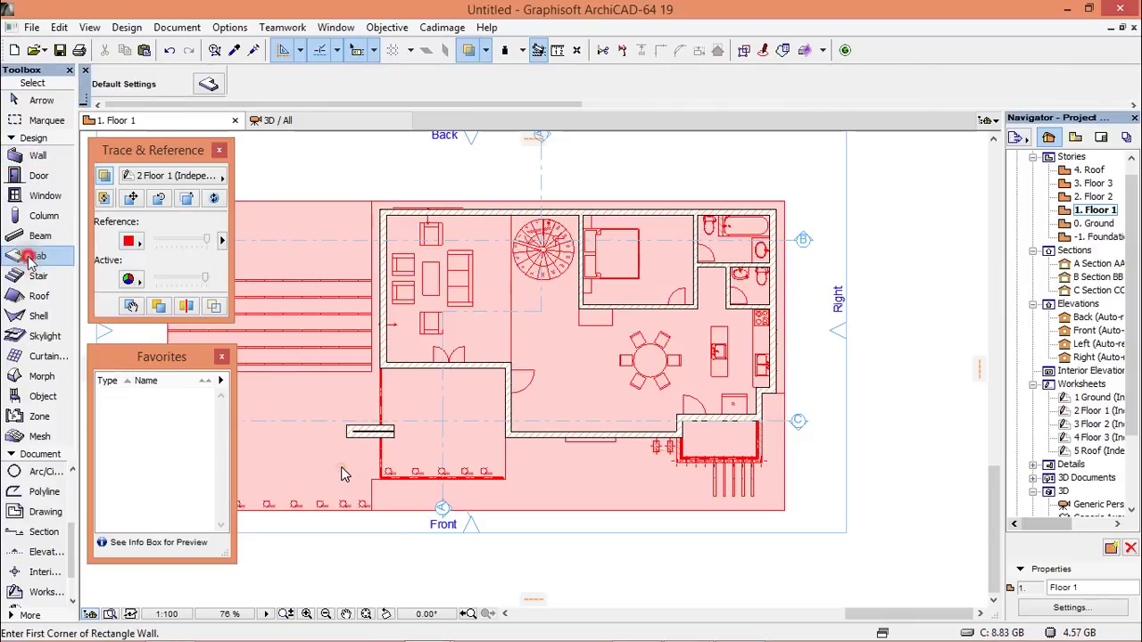
pyautogui.click(207, 83)
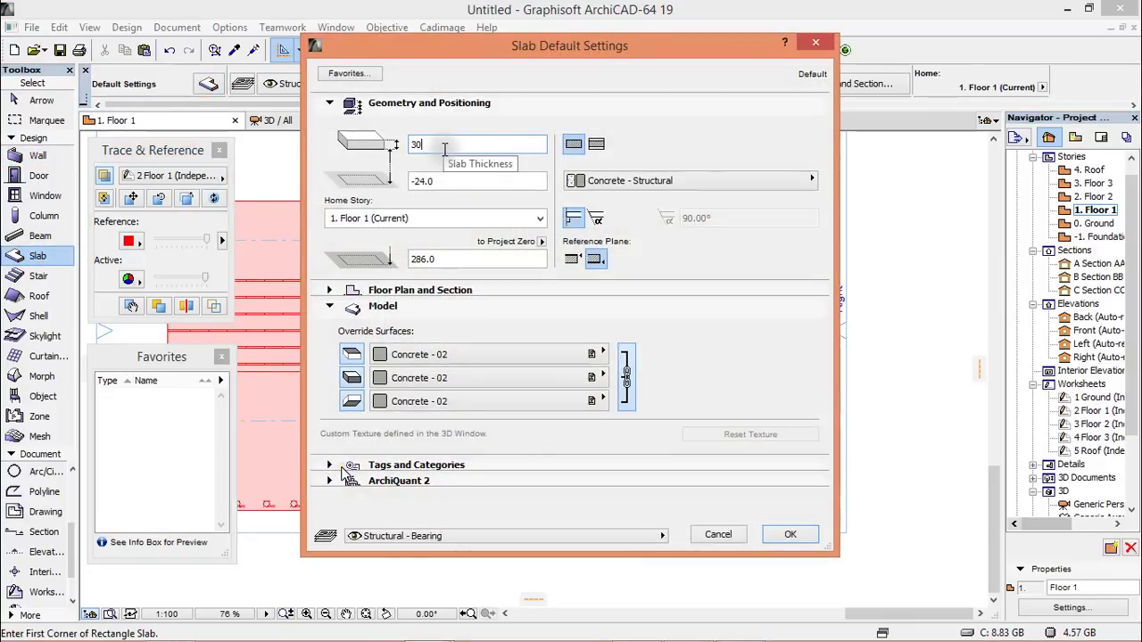
pyautogui.click(598, 354)
pyautogui.write('bri')
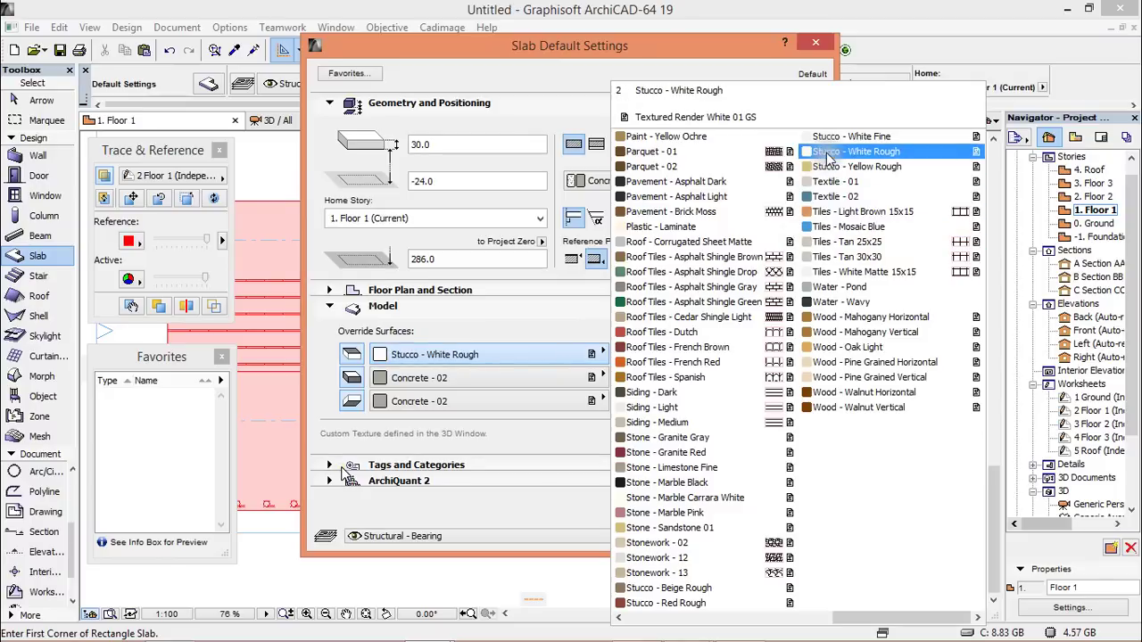
pyautogui.scroll(6, 811, 459)
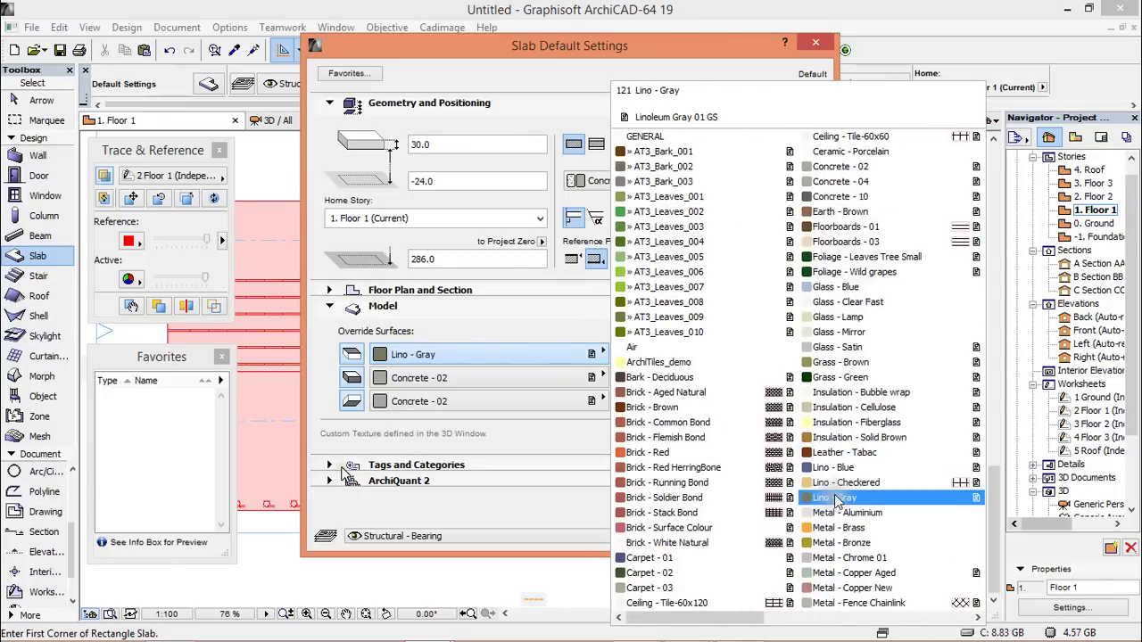
pyautogui.scroll(-6, 836, 500)
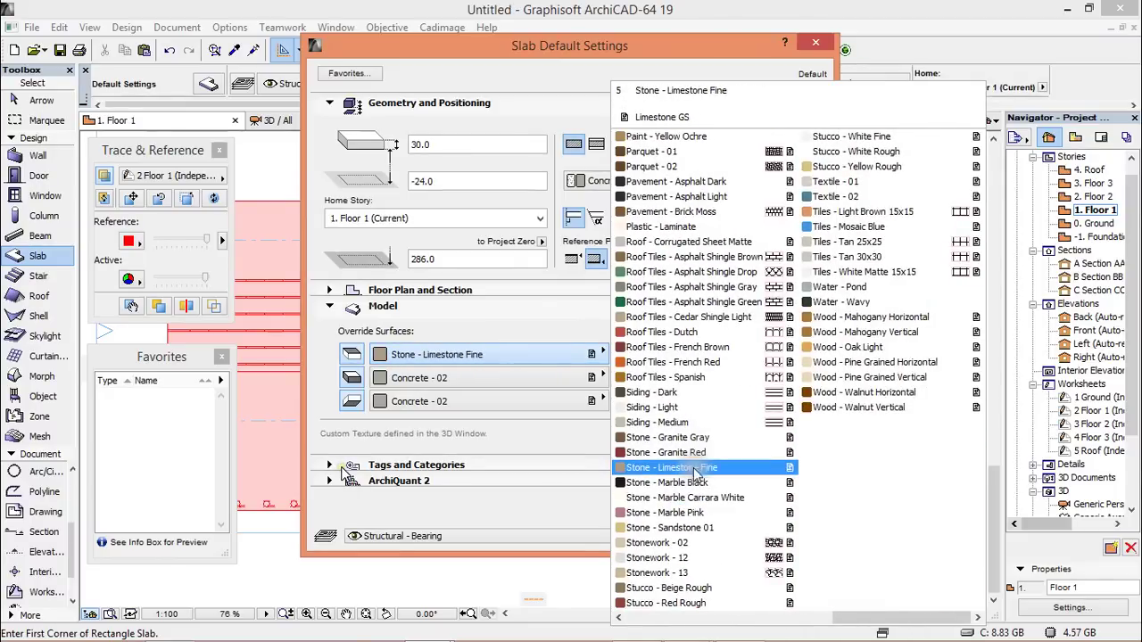
pyautogui.scroll(3, 695, 473)
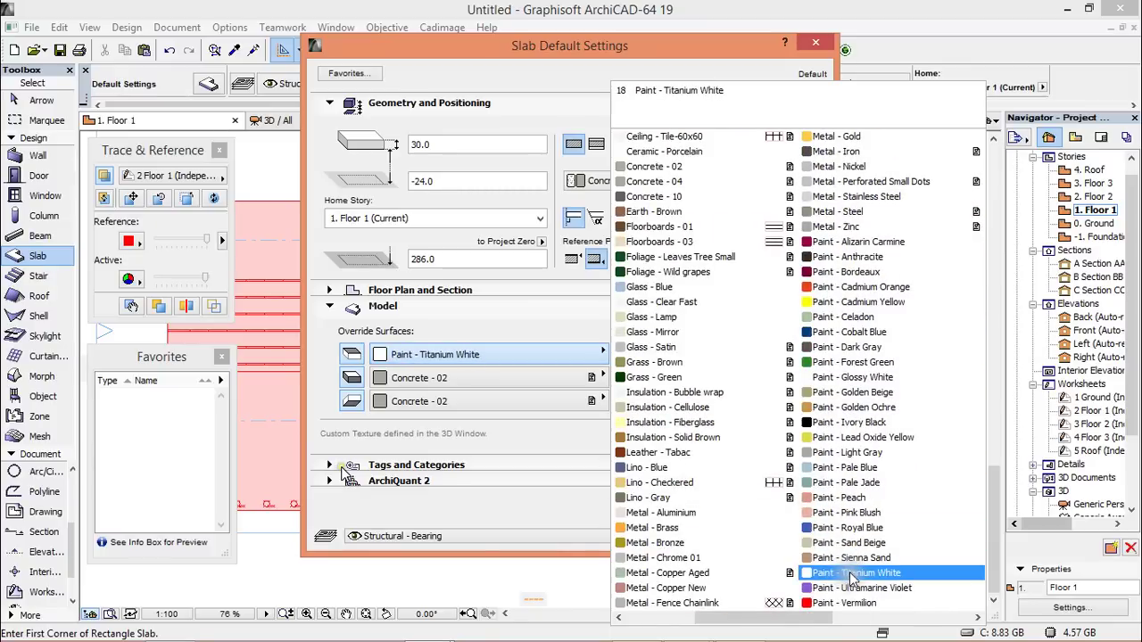
pyautogui.click(847, 377)
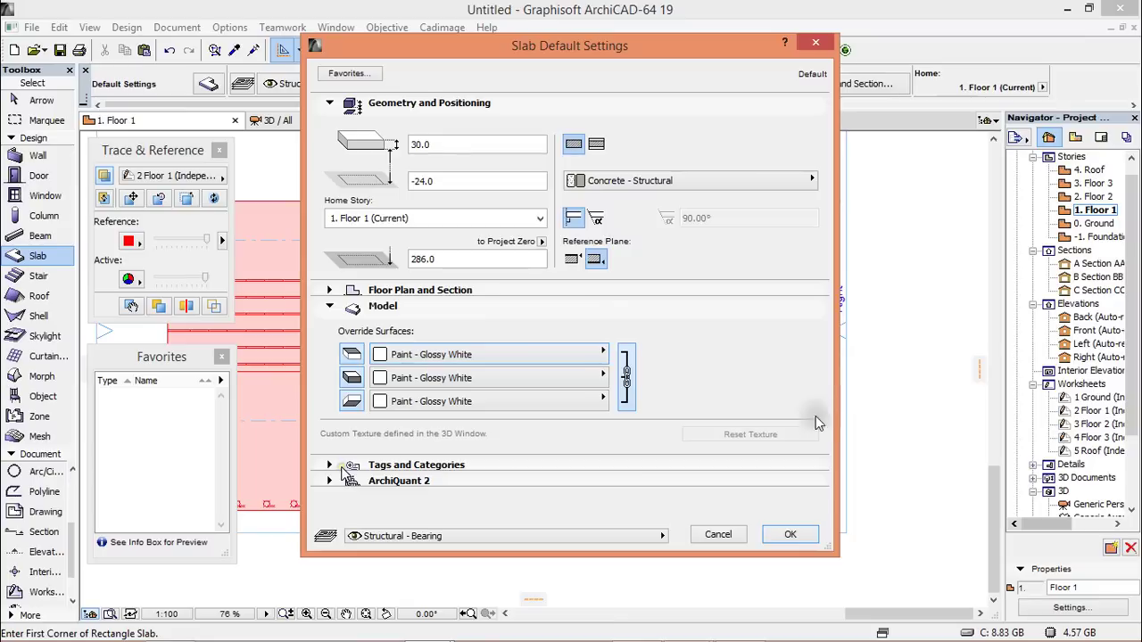
pyautogui.click(785, 533)
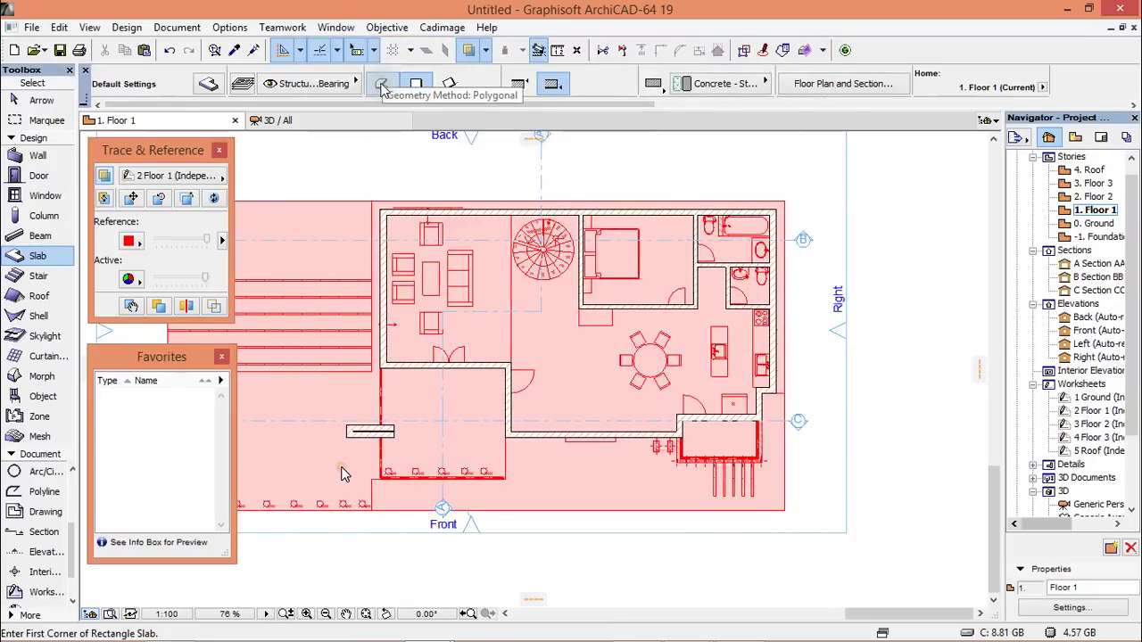
# Step: Start a polygonal slab on Floor 1 at the front porch's outer corner and trace its front edge to the open terrace
pyautogui.click(381, 85)
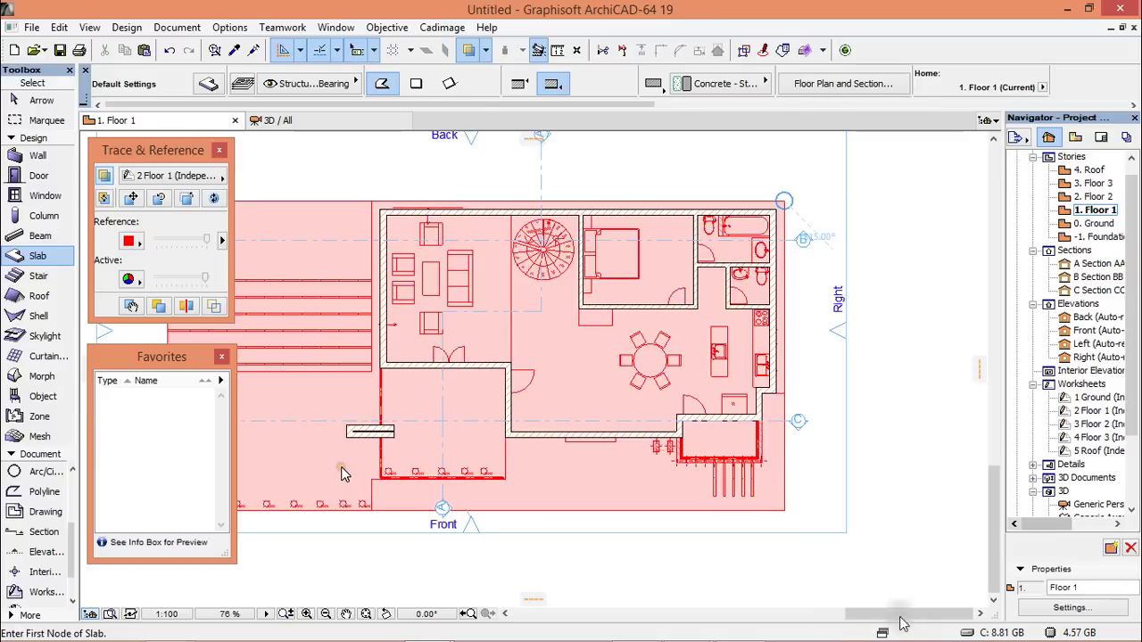
pyautogui.scroll(3, 428, 312)
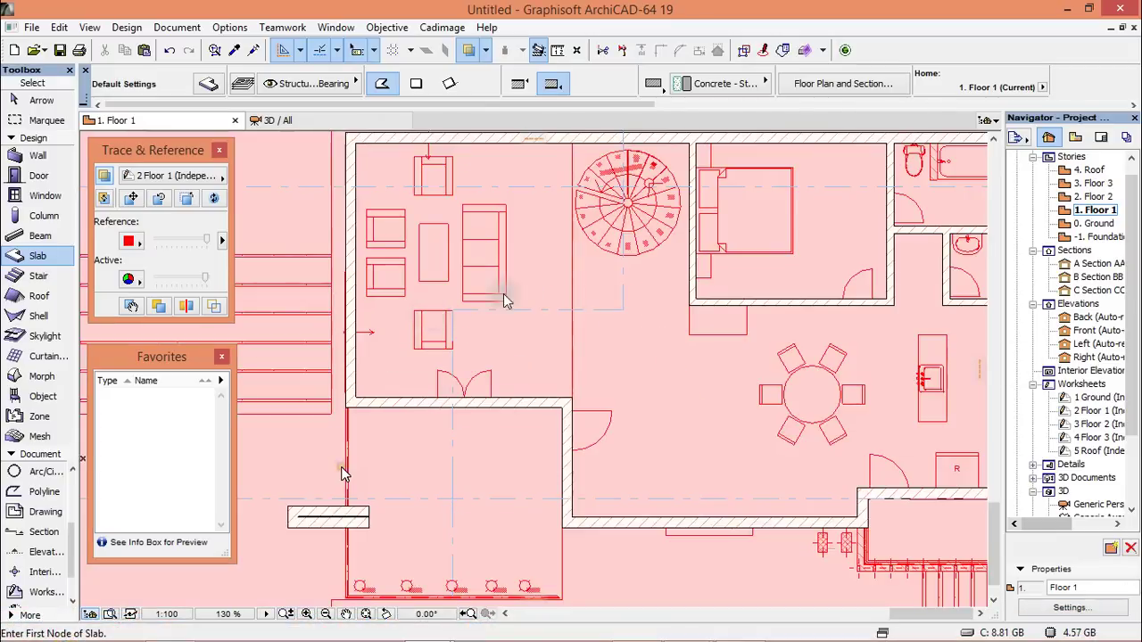
pyautogui.scroll(-3, 503, 301)
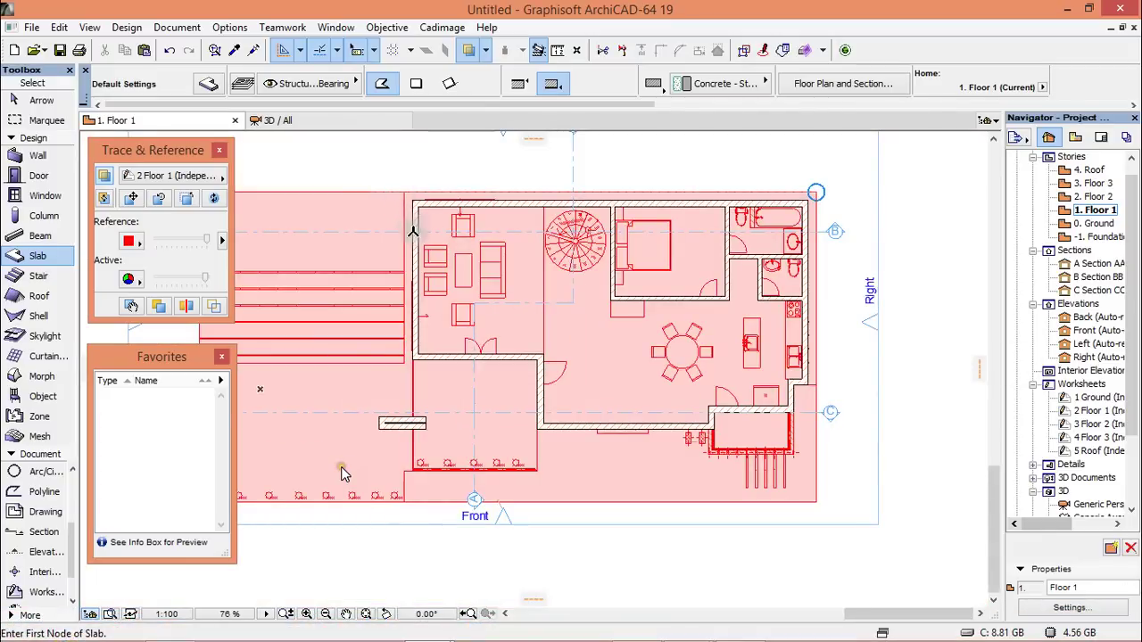
pyautogui.scroll(1, 413, 247)
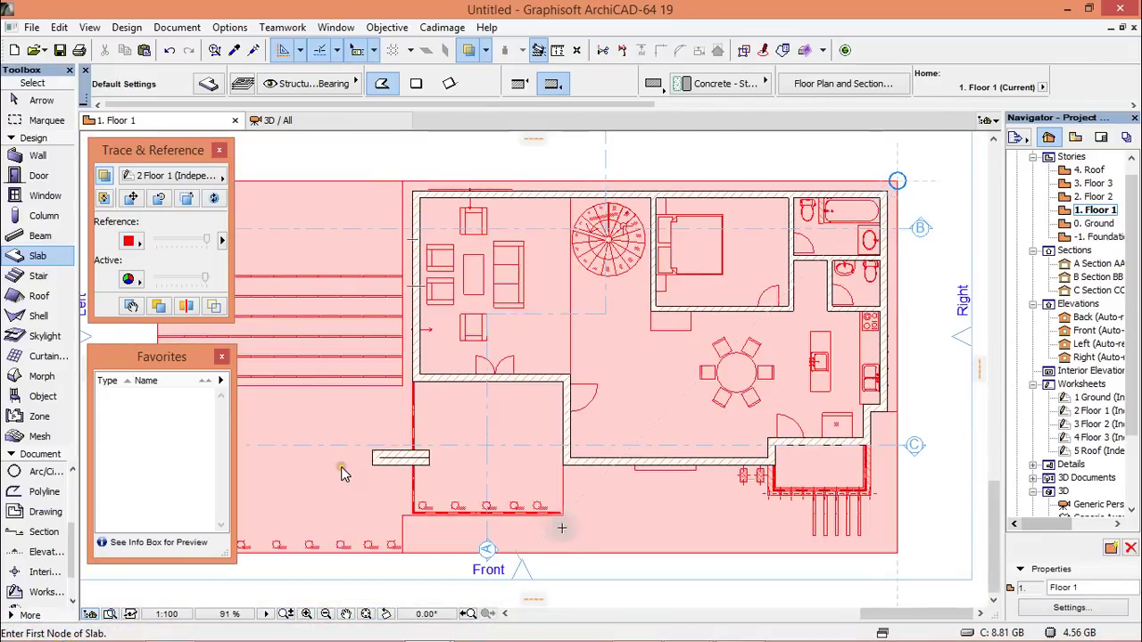
pyautogui.scroll(4, 562, 528)
pyautogui.click(564, 497)
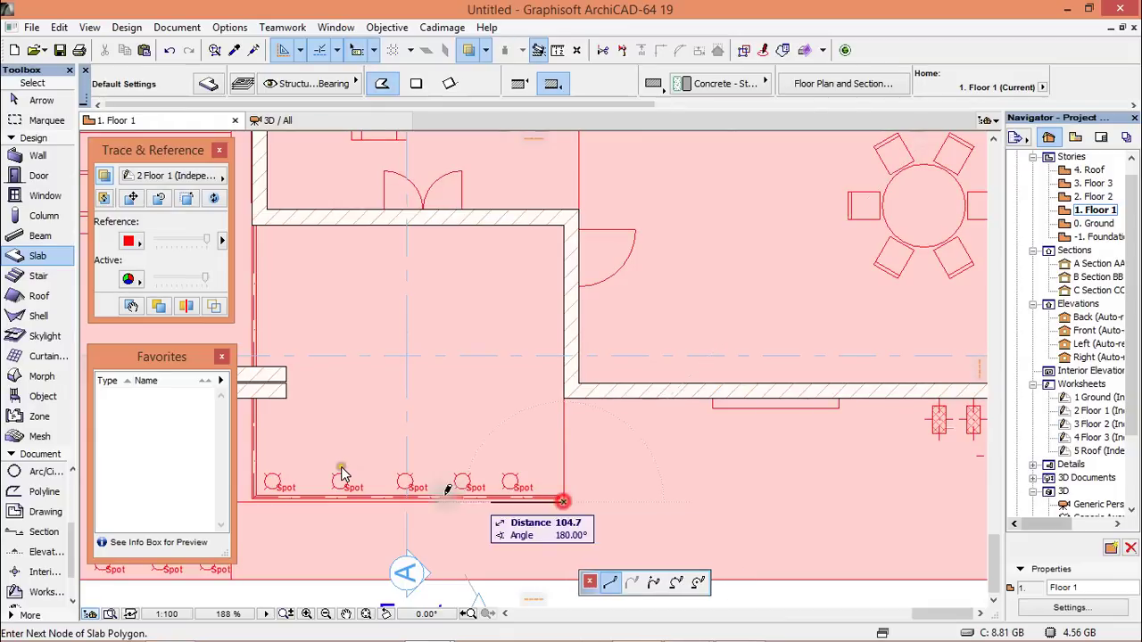
pyautogui.scroll(-4, 522, 481)
pyautogui.scroll(2, 386, 494)
pyautogui.click(384, 488)
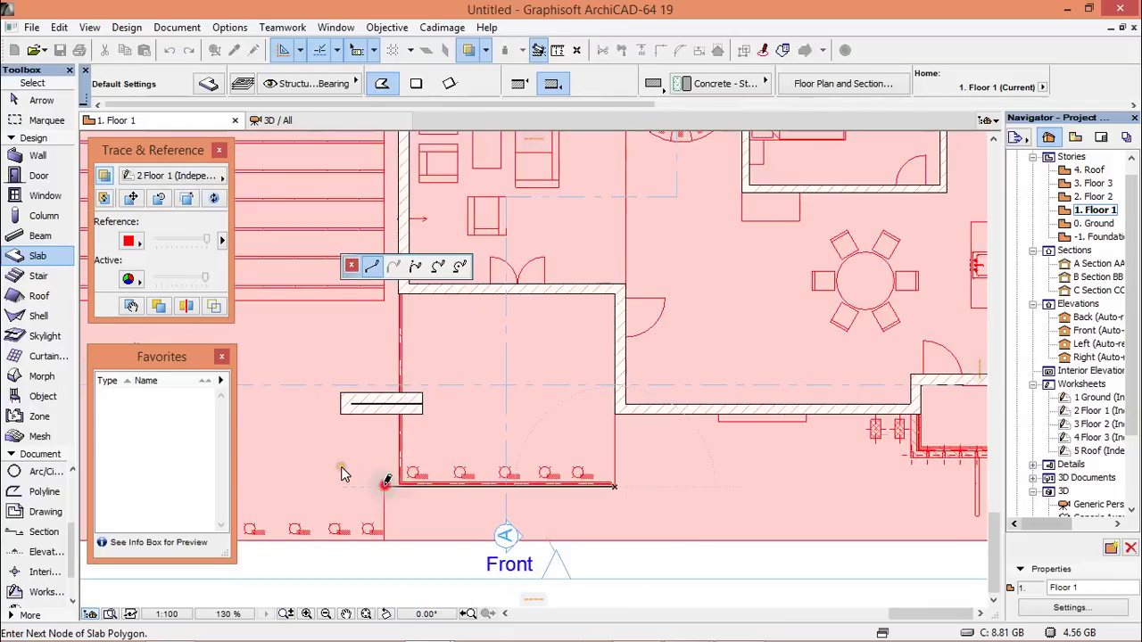
# Step: Continue the slab outline around the open terrace, with a front edge about 745 long, back to the house side
pyautogui.scroll(-4, 384, 499)
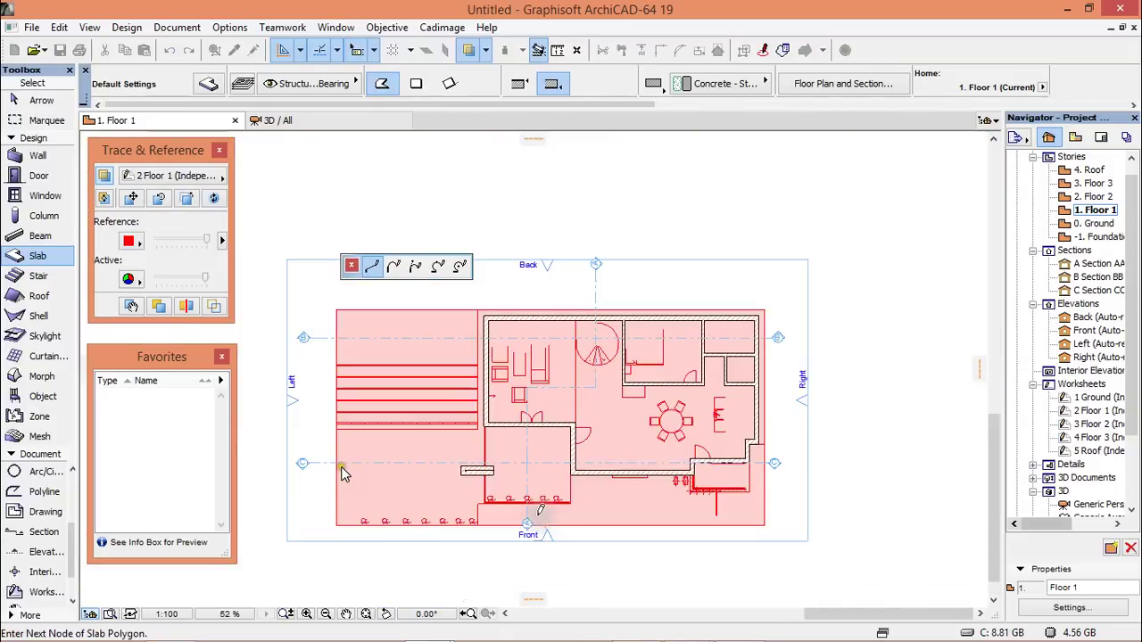
pyautogui.scroll(3, 341, 520)
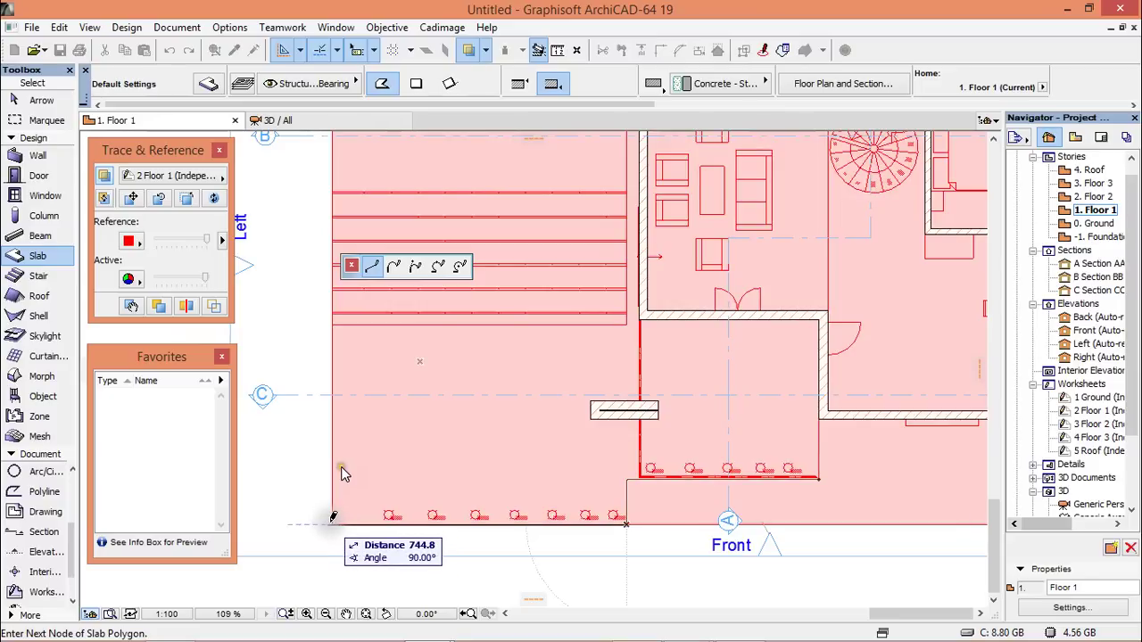
pyautogui.click(332, 524)
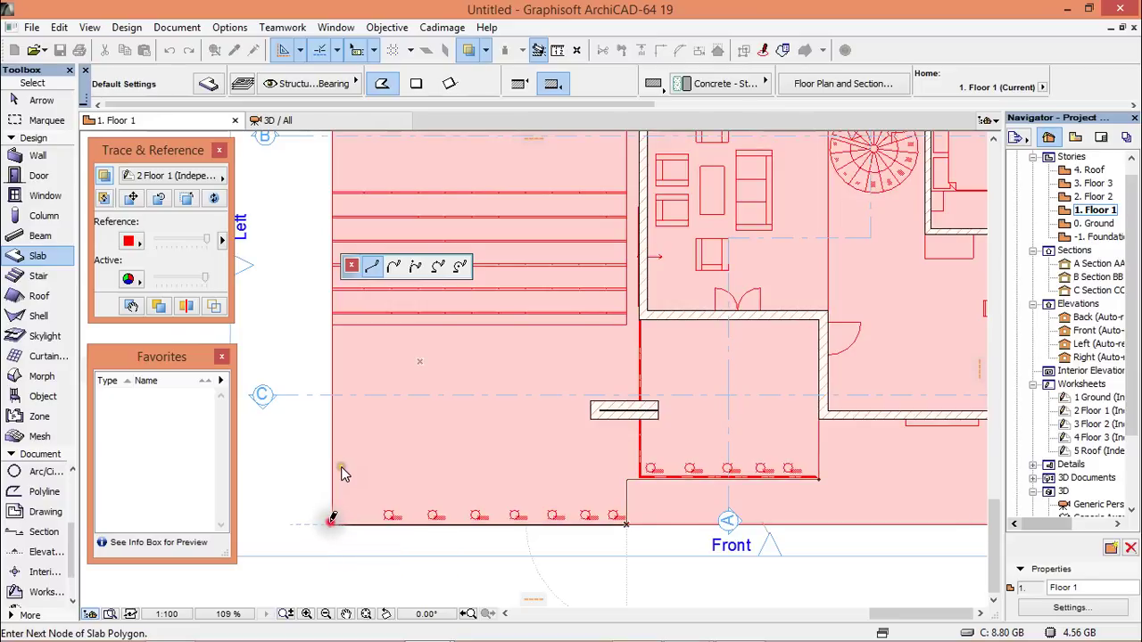
pyautogui.click(332, 324)
pyautogui.click(632, 320)
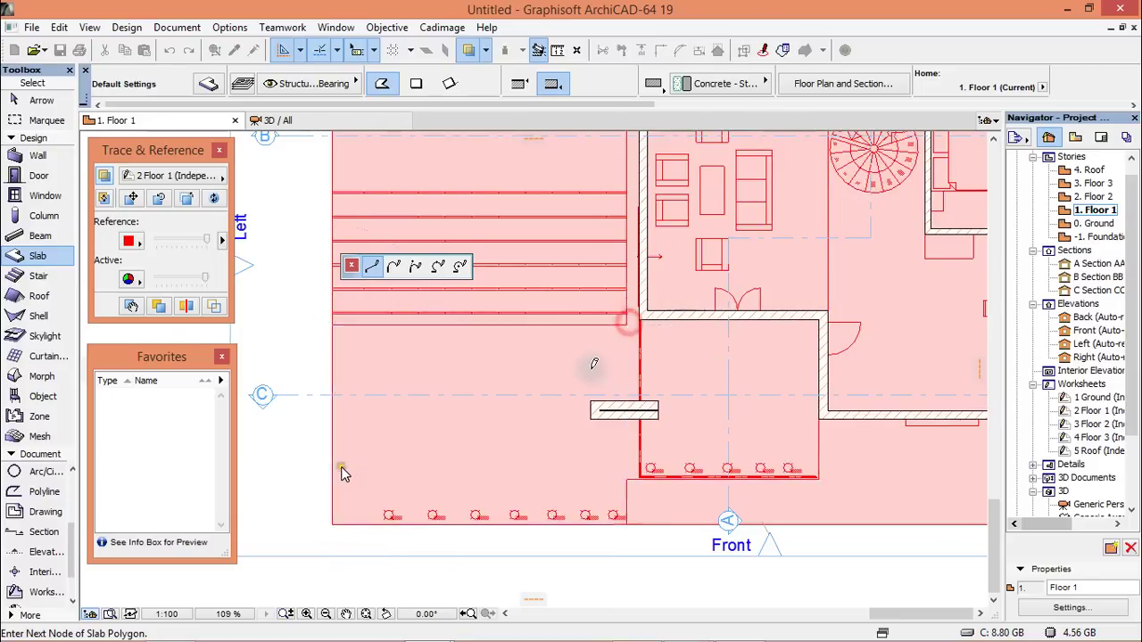
# Step: Trace the slab outline along the back boundary and down the kitchen side to the stepped exterior wall
pyautogui.scroll(-3, 592, 295)
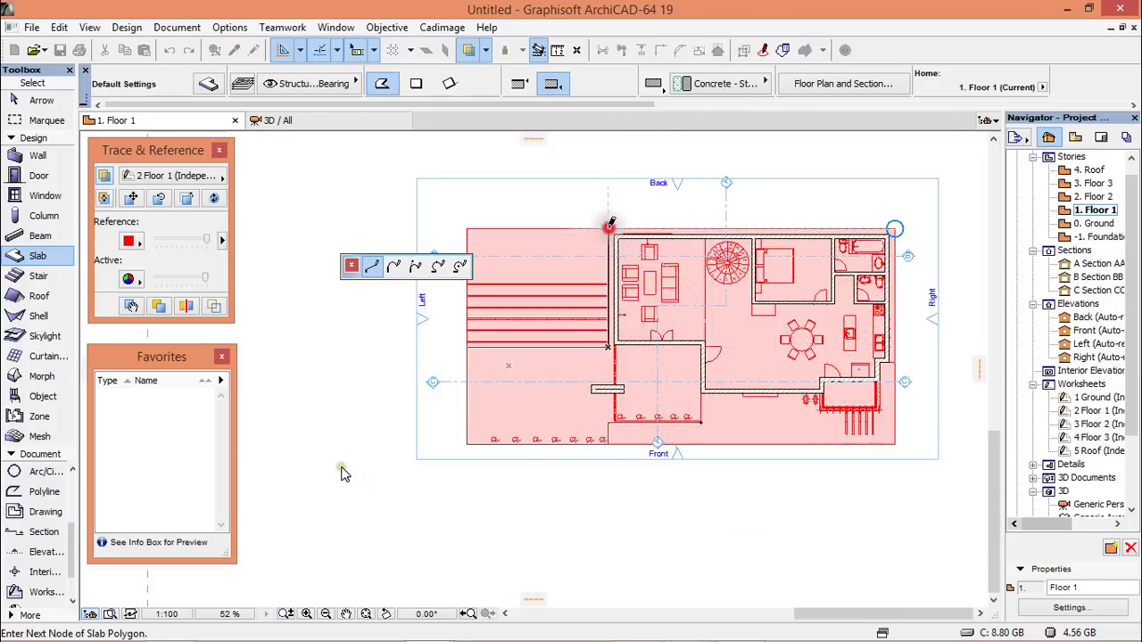
pyautogui.click(608, 230)
pyautogui.scroll(3, 899, 235)
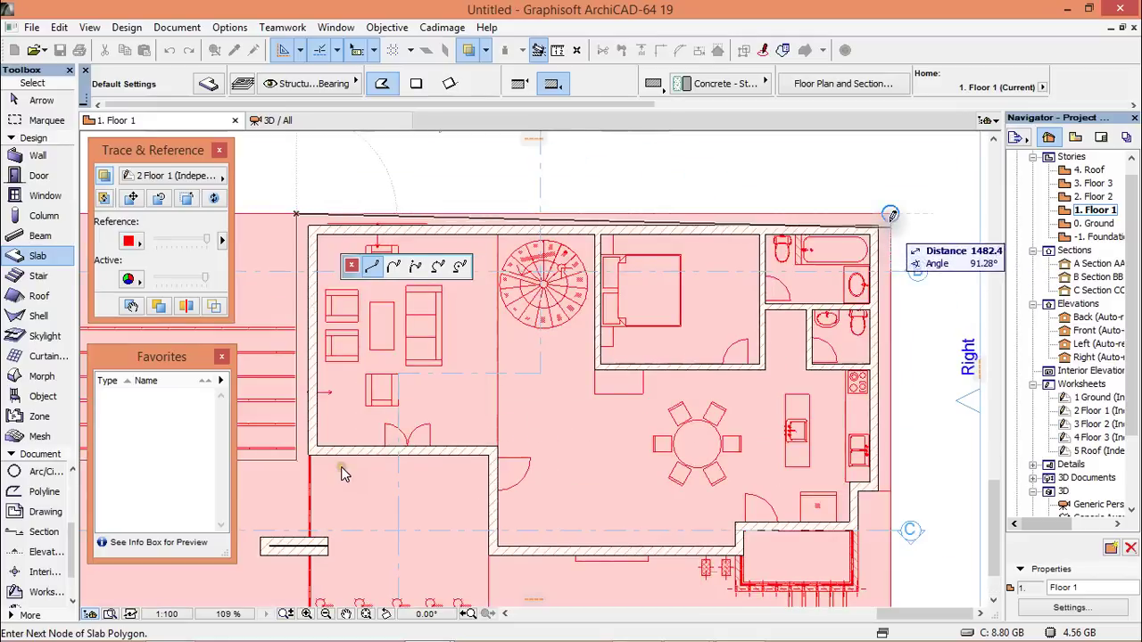
pyautogui.click(889, 214)
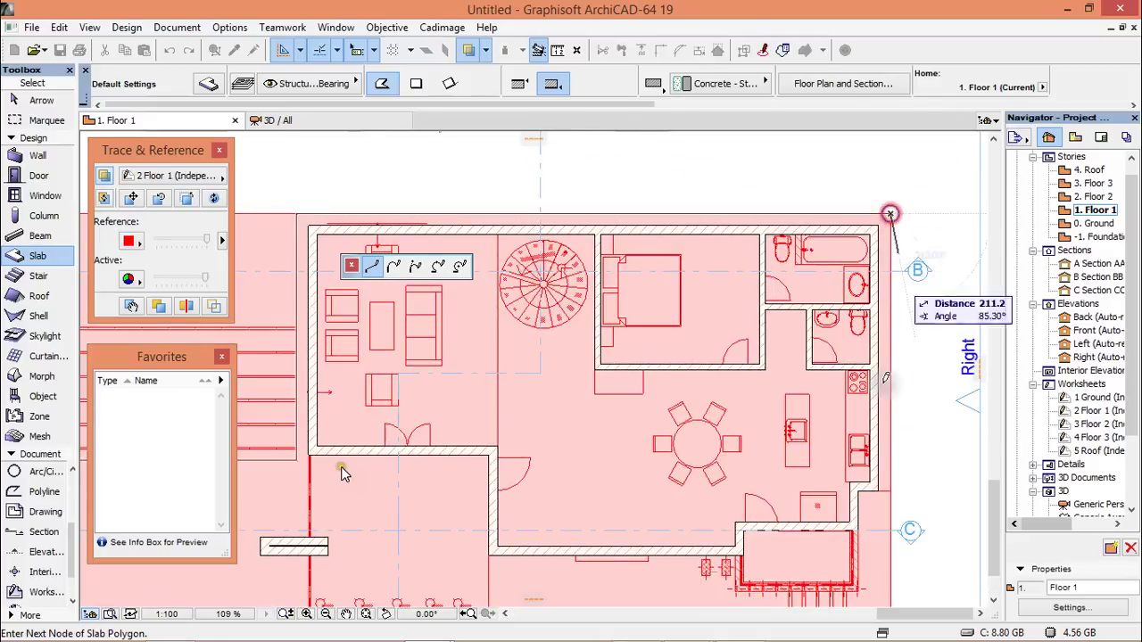
pyautogui.click(891, 499)
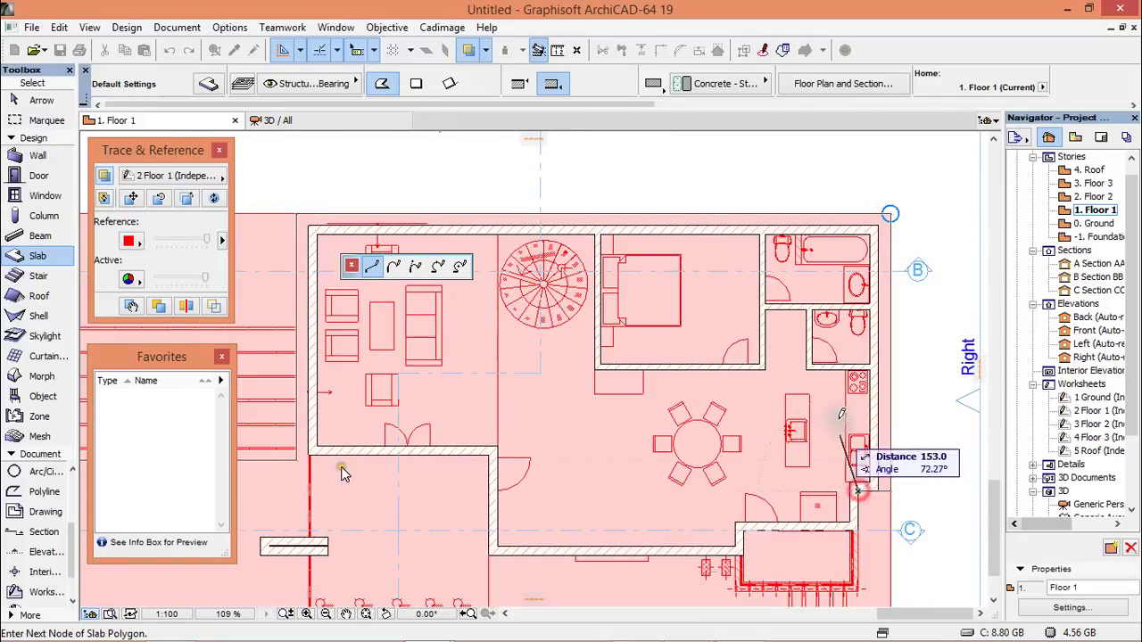
# Step: Trace the slab outline around the small kitchen balcony, about 308 wide, back to the front exterior wall
pyautogui.scroll(-2, 853, 488)
pyautogui.scroll(10, 853, 488)
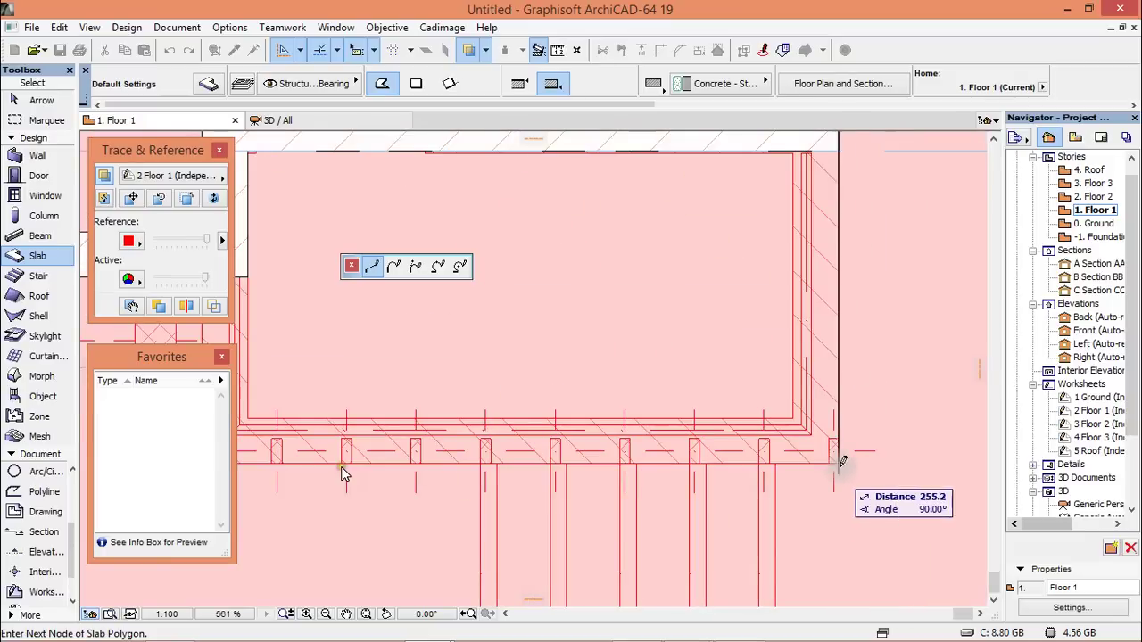
pyautogui.click(841, 462)
pyautogui.scroll(-3, 840, 462)
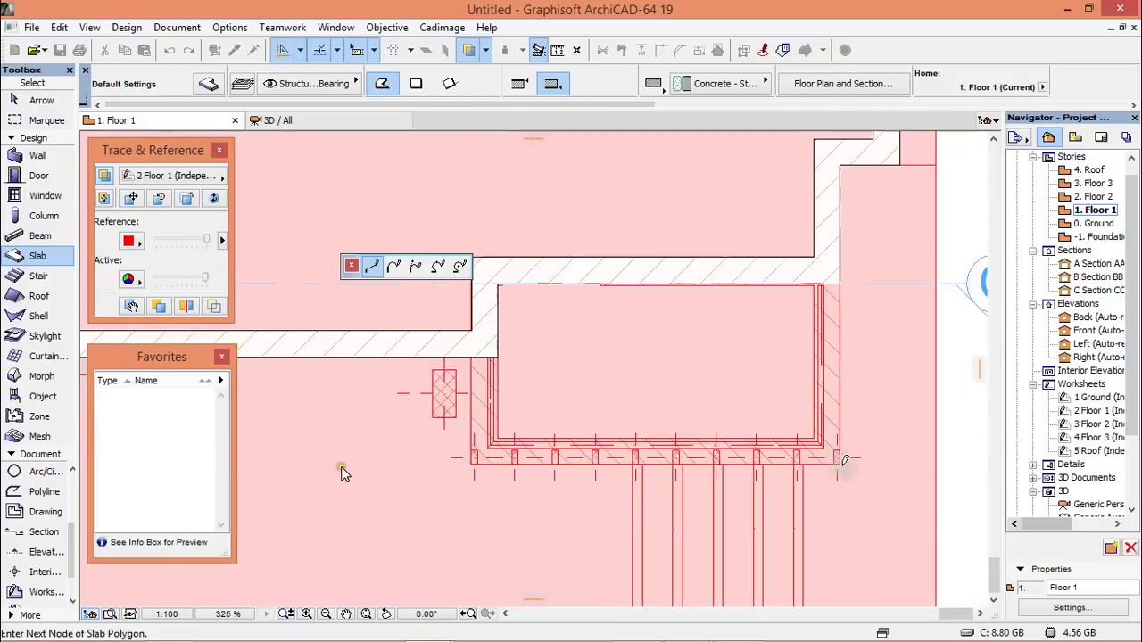
pyautogui.scroll(3, 482, 460)
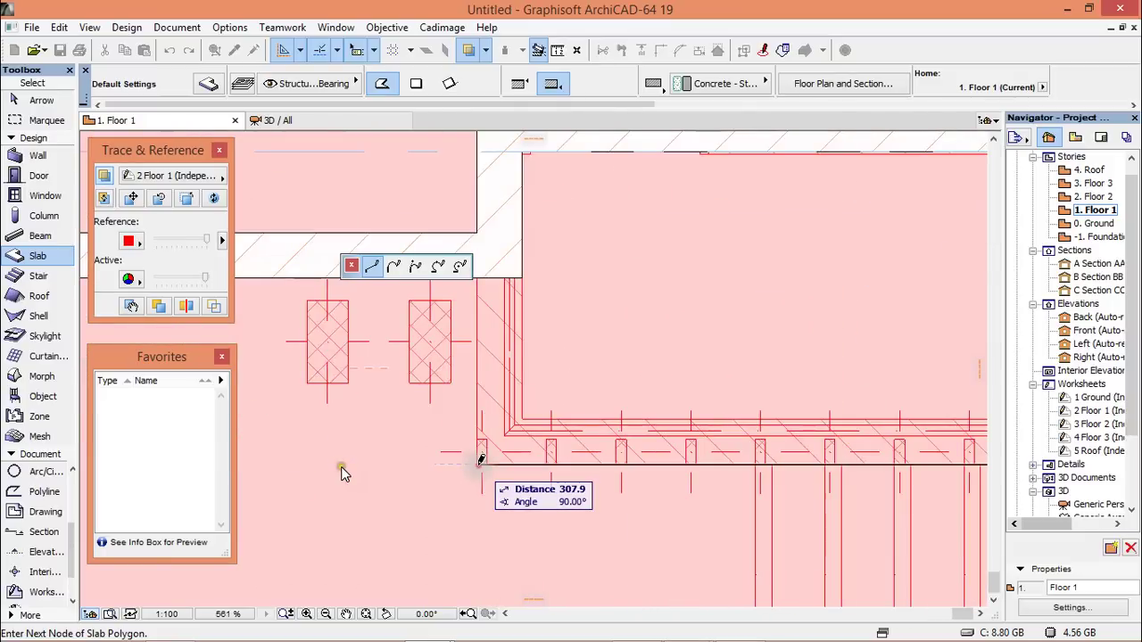
pyautogui.click(477, 464)
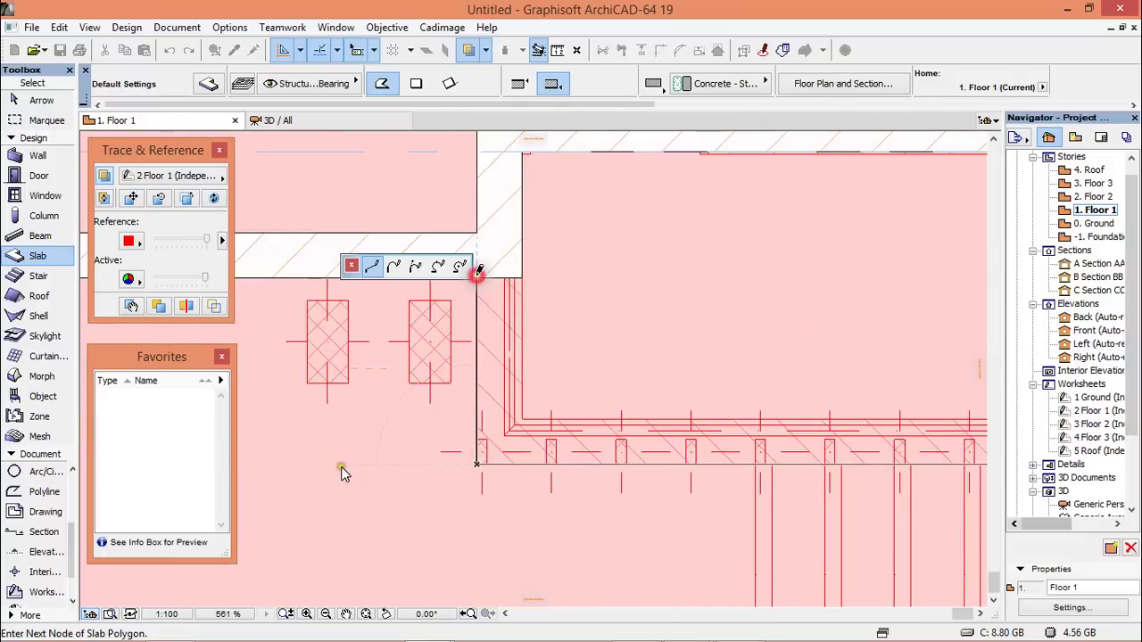
pyautogui.scroll(-6, 908, 308)
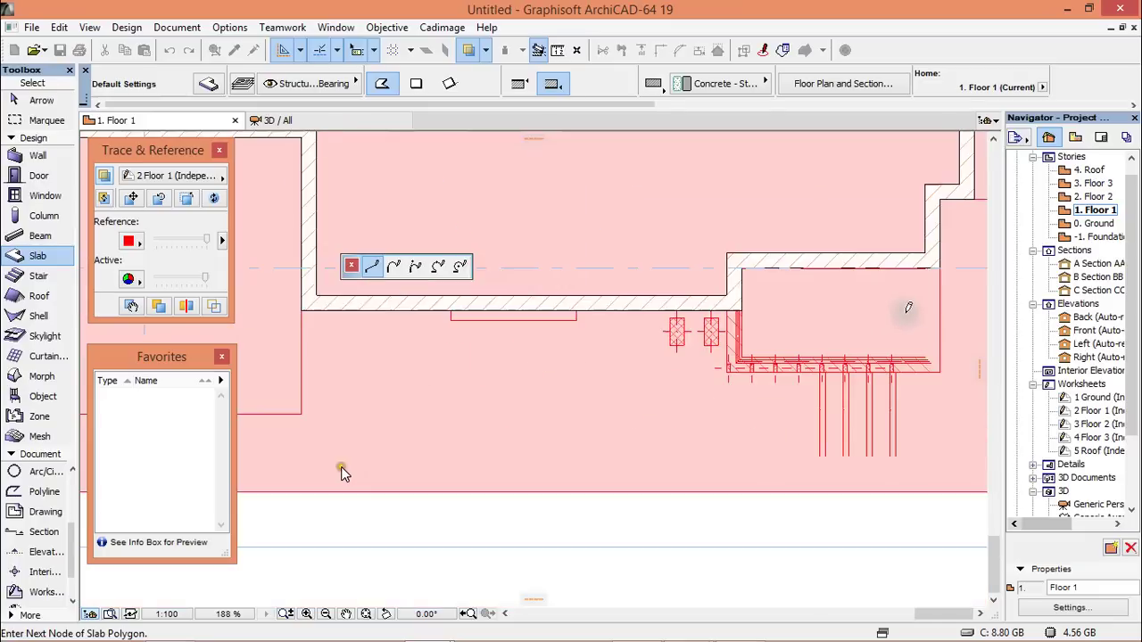
# Step: Close the Floor 1 slab outline along the front exterior wall at its starting node on the porch corner
pyautogui.click(301, 310)
pyautogui.click(305, 408)
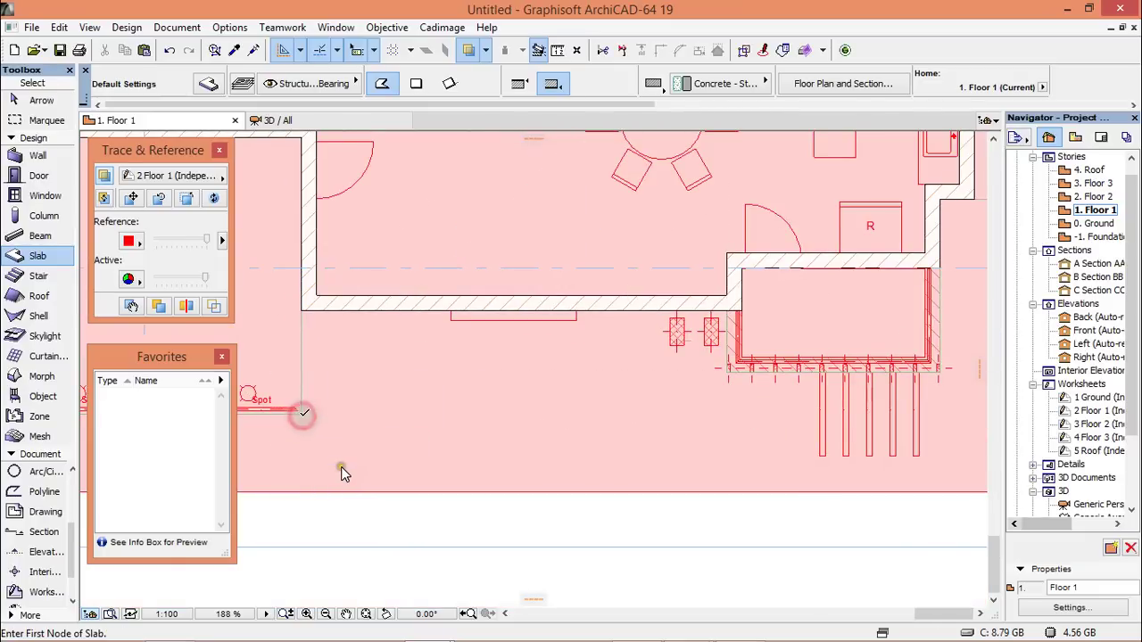
pyautogui.scroll(-6, 624, 416)
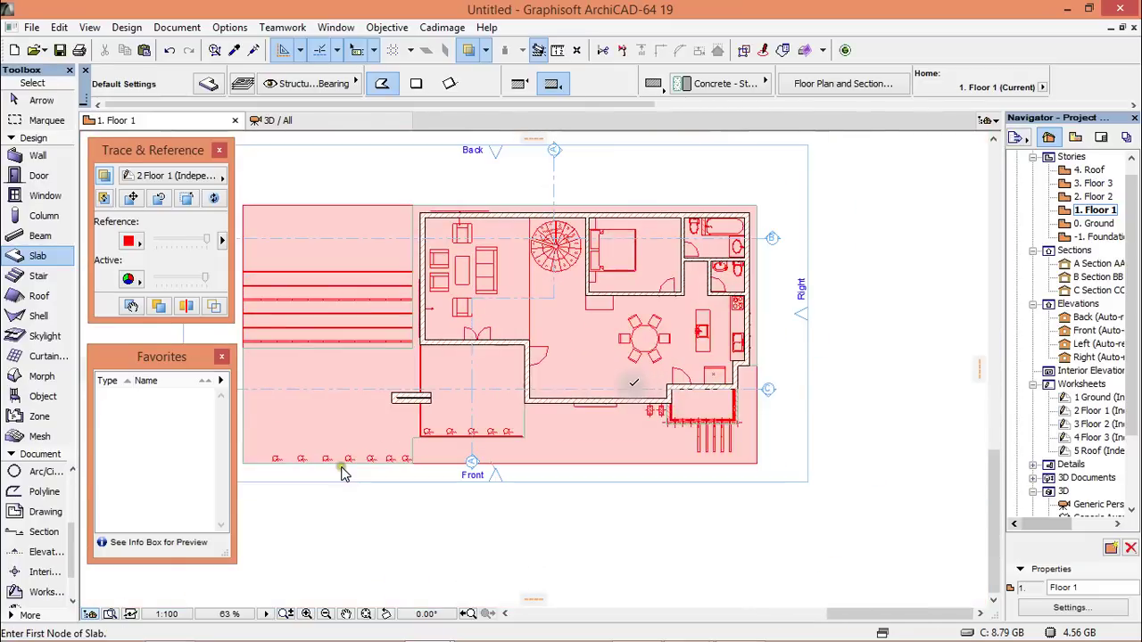
# Step: Open the Floor 2 story and set its trace reference to the 3 Floor 2 (Independent) worksheet
pyautogui.doubleClick(1090, 196)
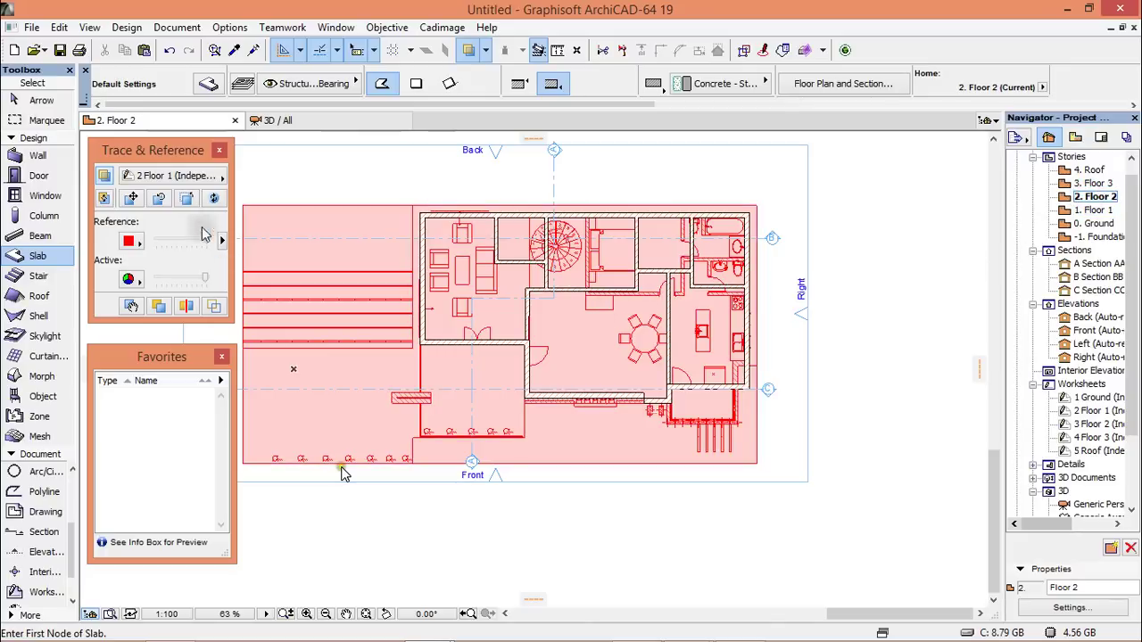
pyautogui.click(182, 177)
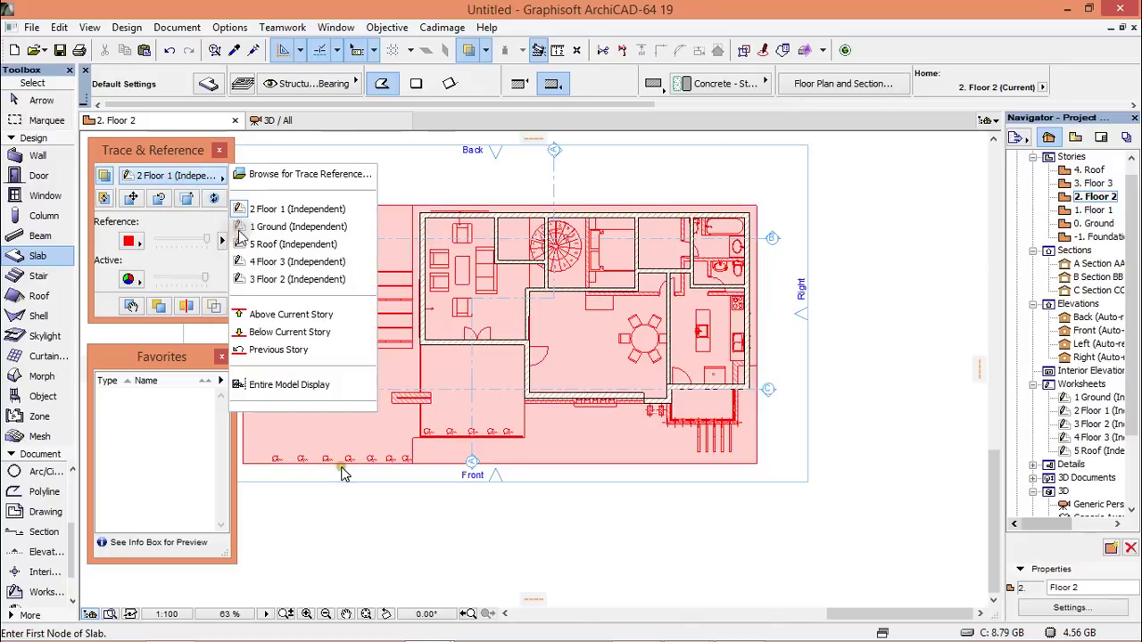
pyautogui.click(279, 282)
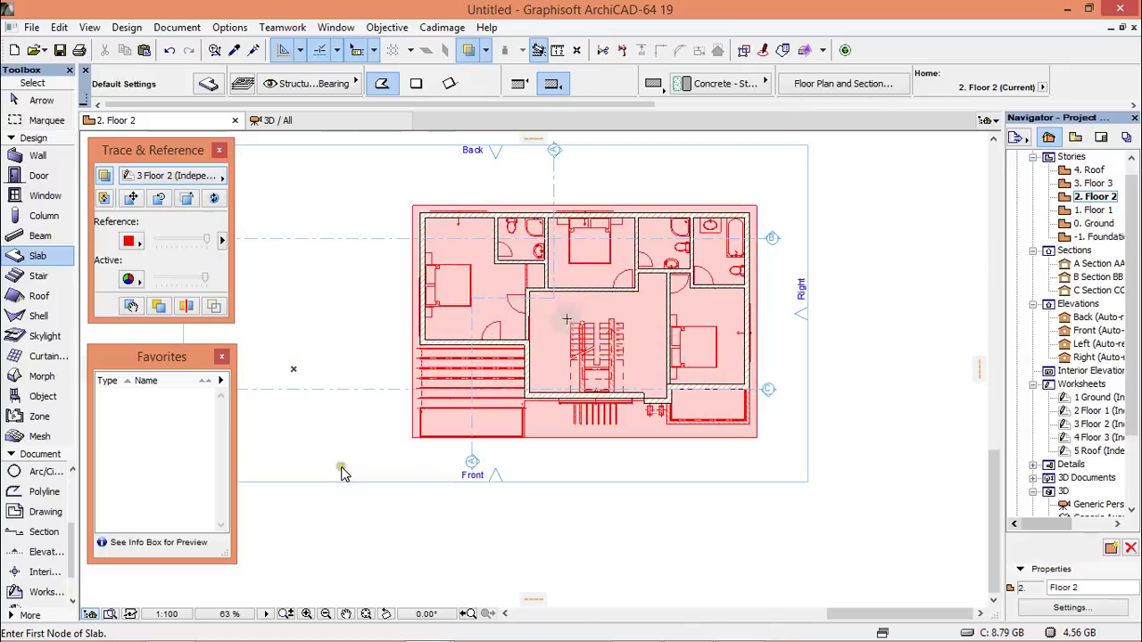
# Step: Start the Floor 2 slab outline at the back-left corner and trace the back and right boundaries to the bedroom's front exterior wall
pyautogui.scroll(1, 547, 350)
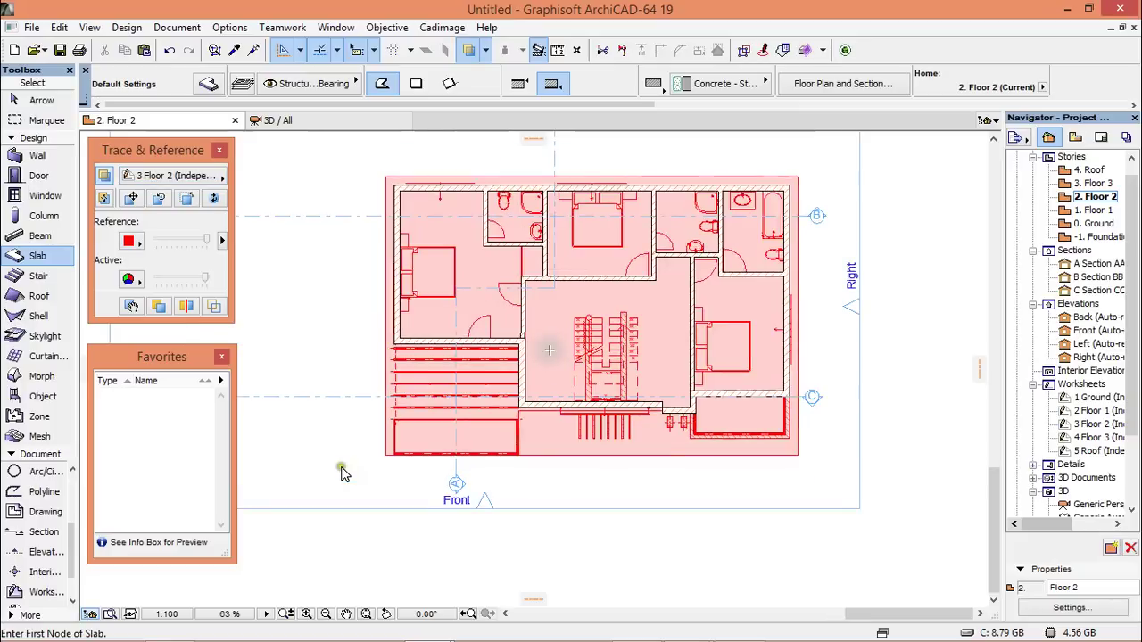
pyautogui.click(385, 175)
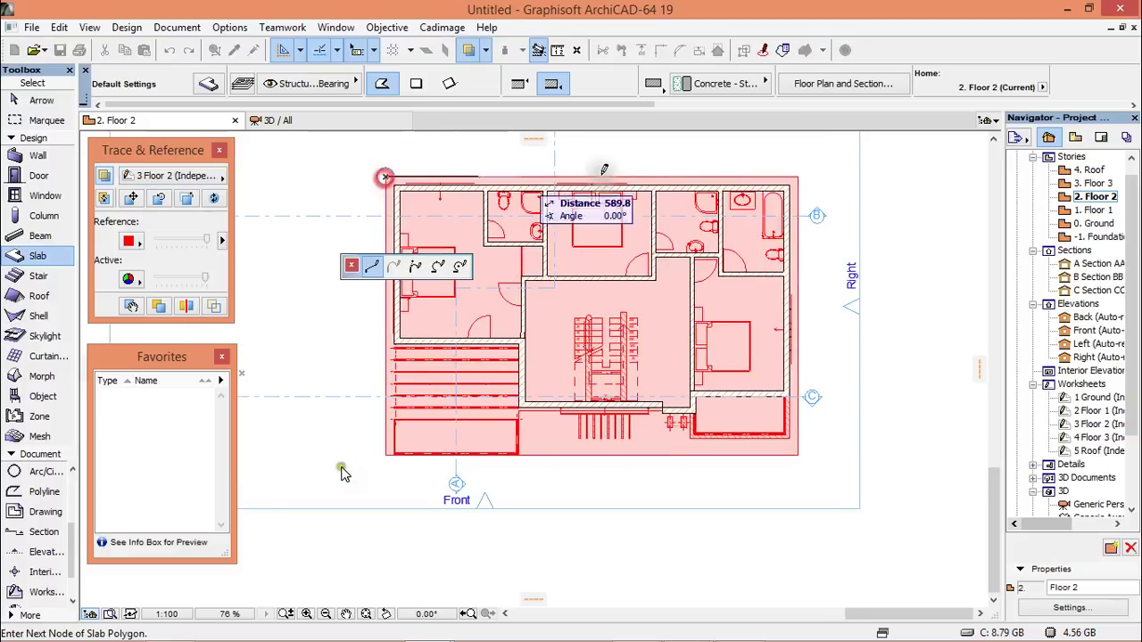
pyautogui.click(798, 175)
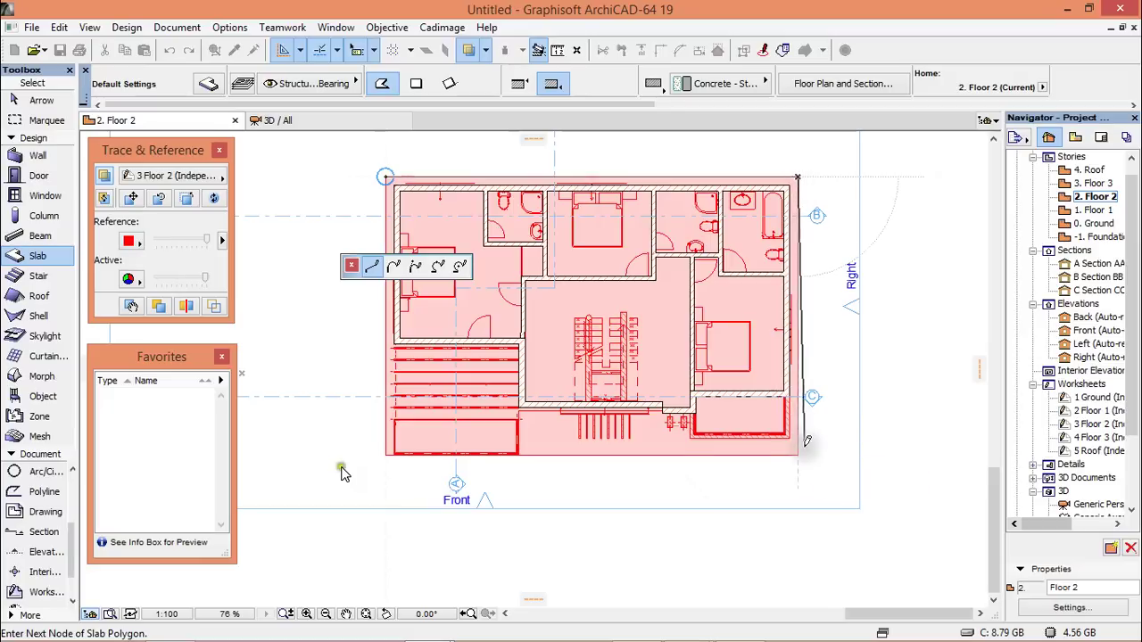
pyautogui.scroll(3, 808, 425)
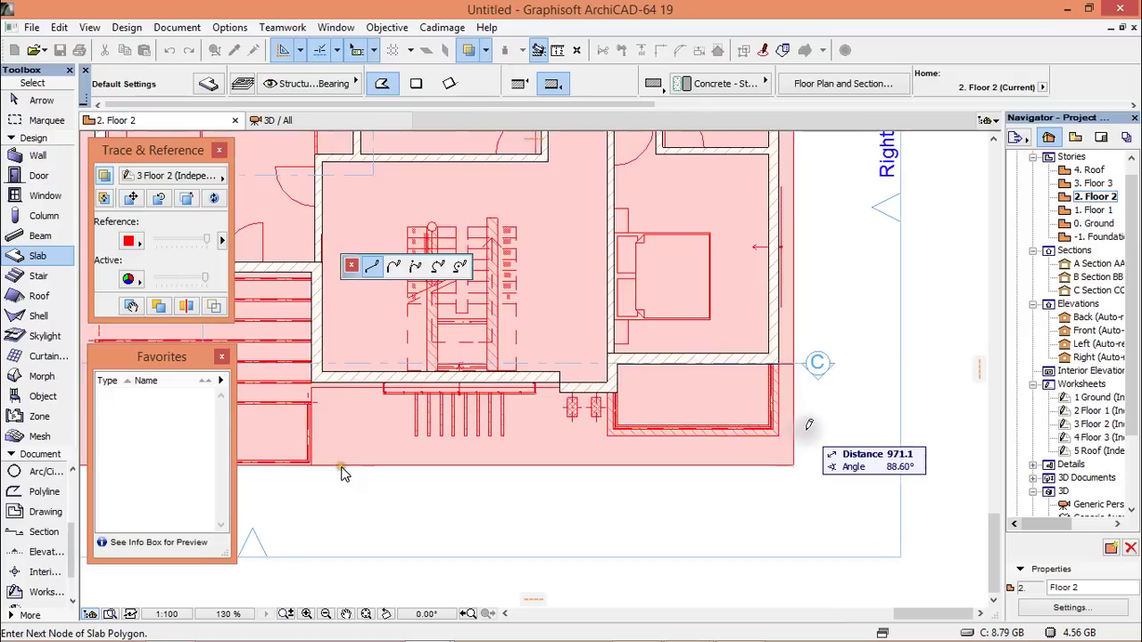
pyautogui.click(793, 363)
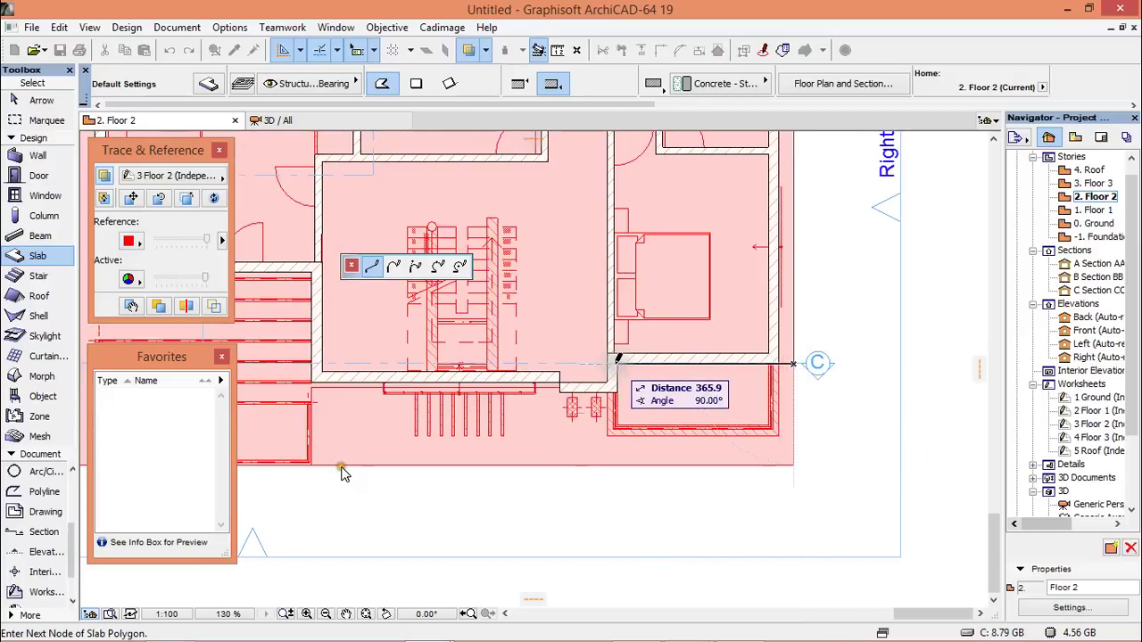
pyautogui.scroll(3, 777, 384)
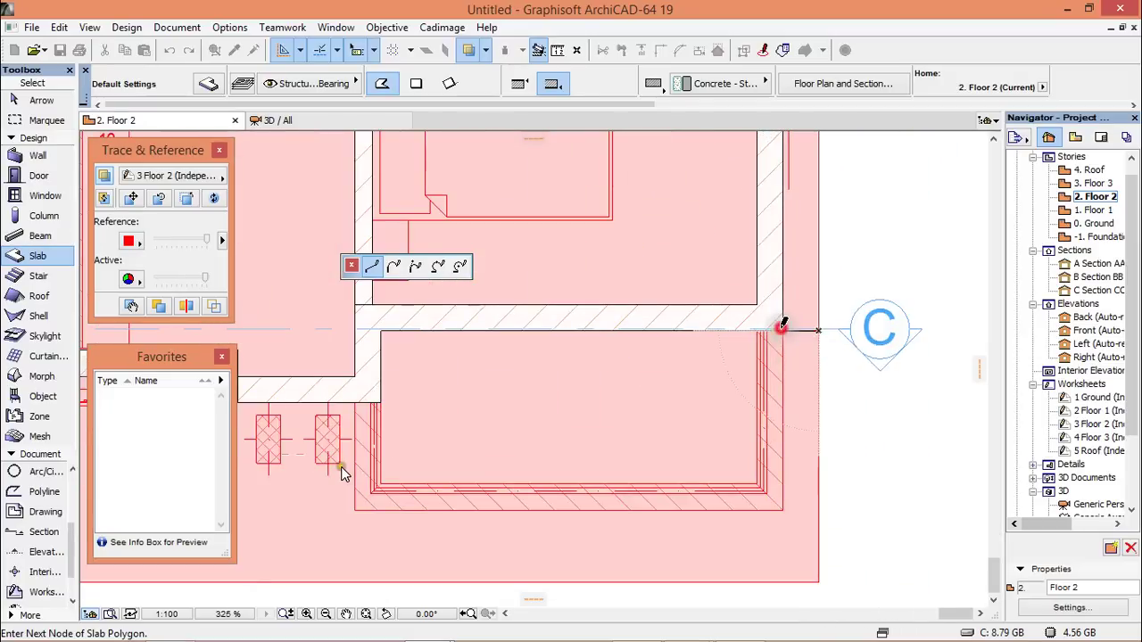
# Step: Trace the slab outline around the outer edges of the bedroom balcony back to the exterior wall
pyautogui.click(781, 510)
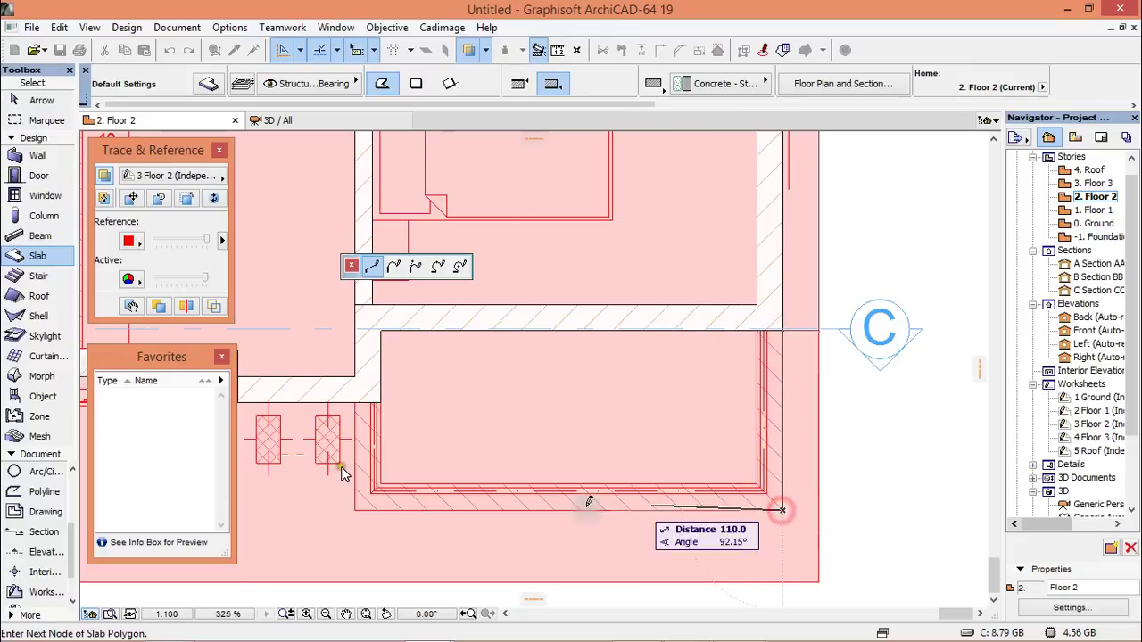
pyautogui.click(354, 508)
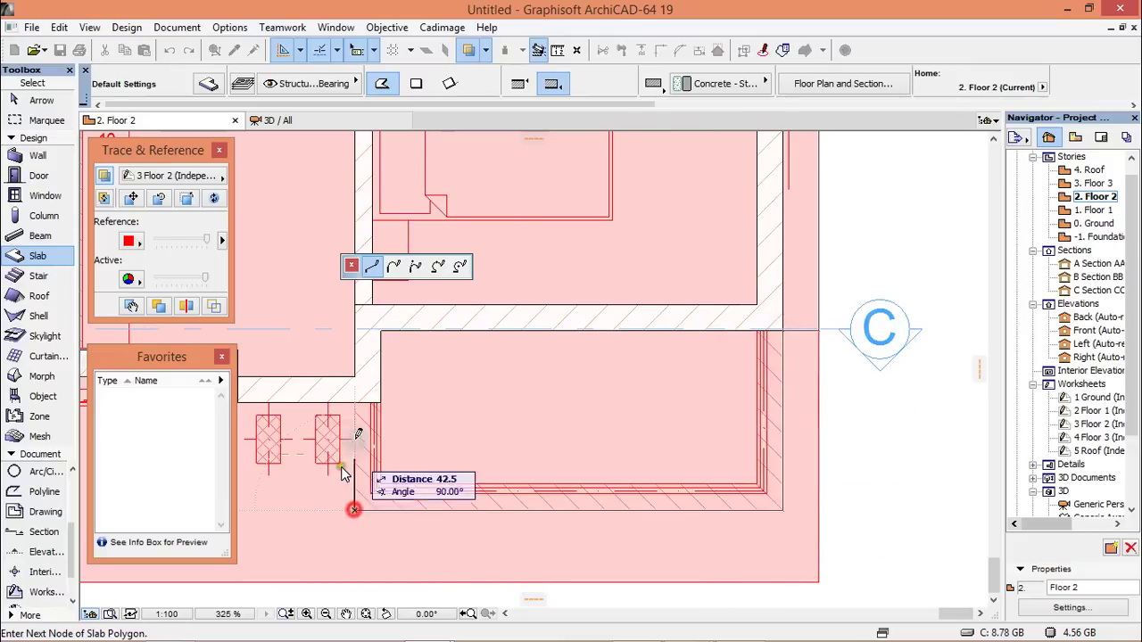
pyautogui.click(354, 404)
pyautogui.scroll(-5, 637, 403)
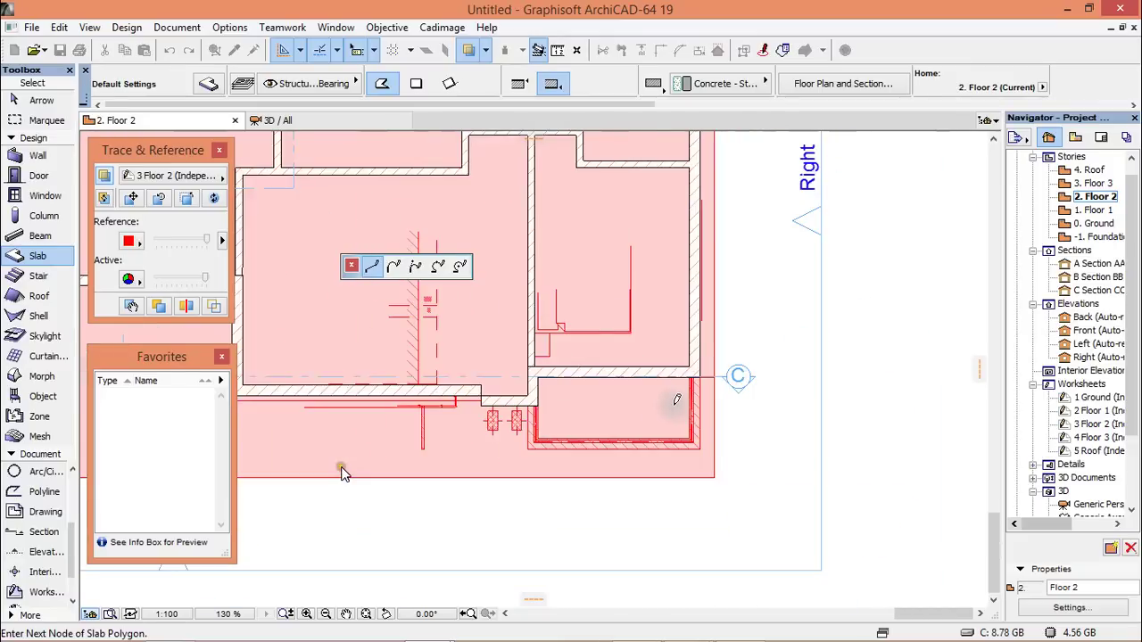
# Step: Trace the slab outline about 97.5 along the stepped wall beside the balcony and about 11.5 up its return
pyautogui.scroll(3, 552, 408)
pyautogui.scroll(3, 552, 408)
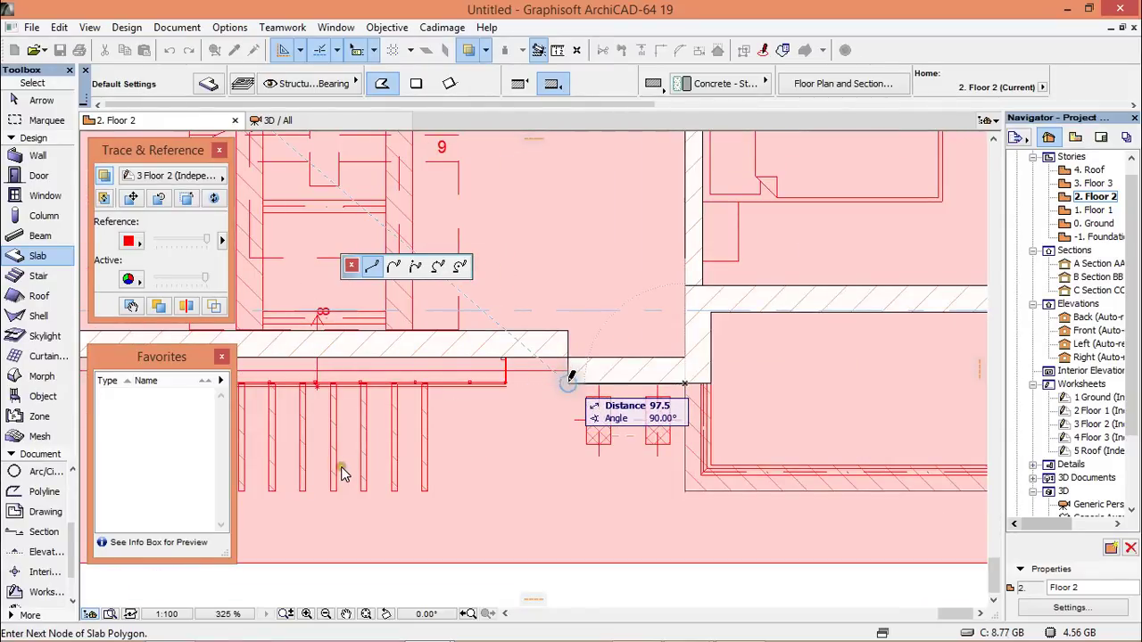
pyautogui.click(568, 381)
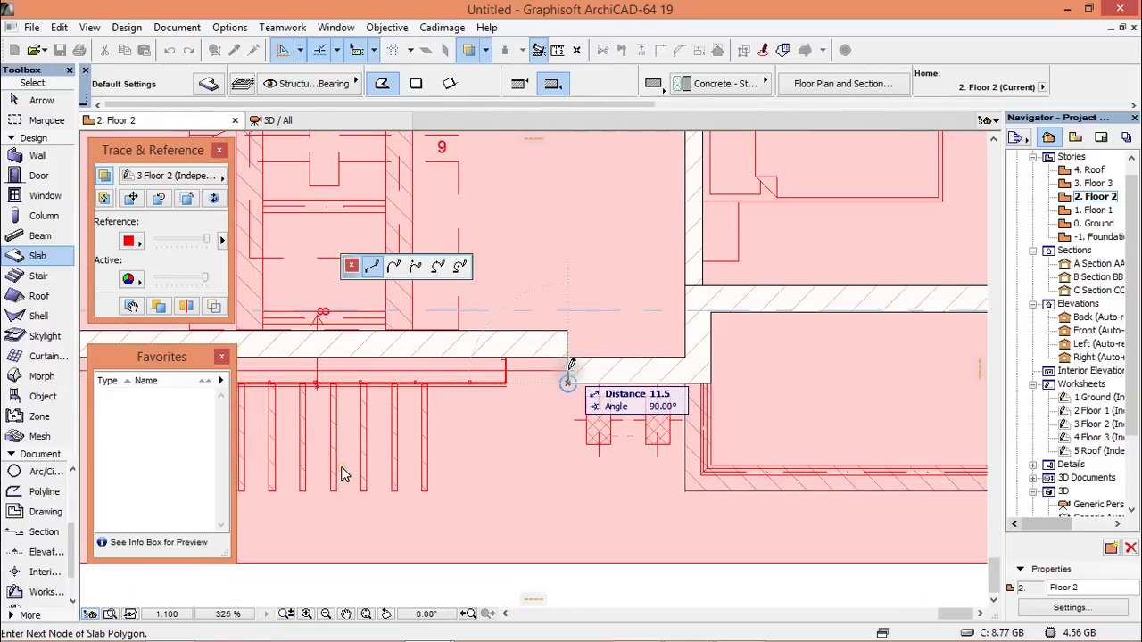
pyautogui.scroll(-4, 561, 370)
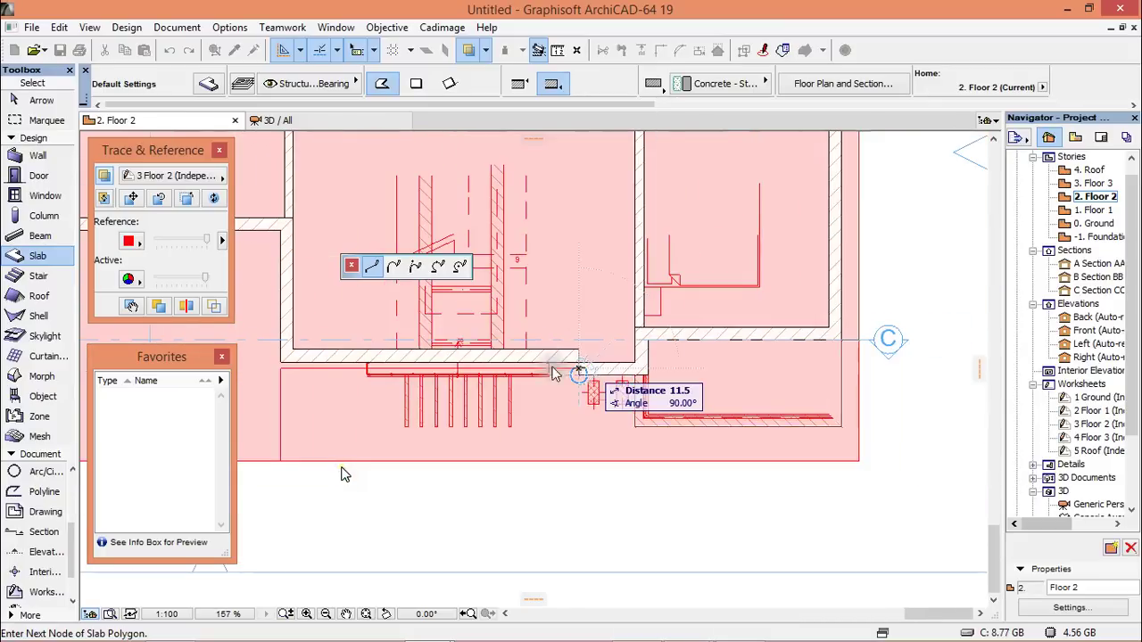
# Step: Trace the slab outline about 516.7 along the stair hall's front wall and around the terrace to the front-left corner of the boundary
pyautogui.scroll(4, 317, 360)
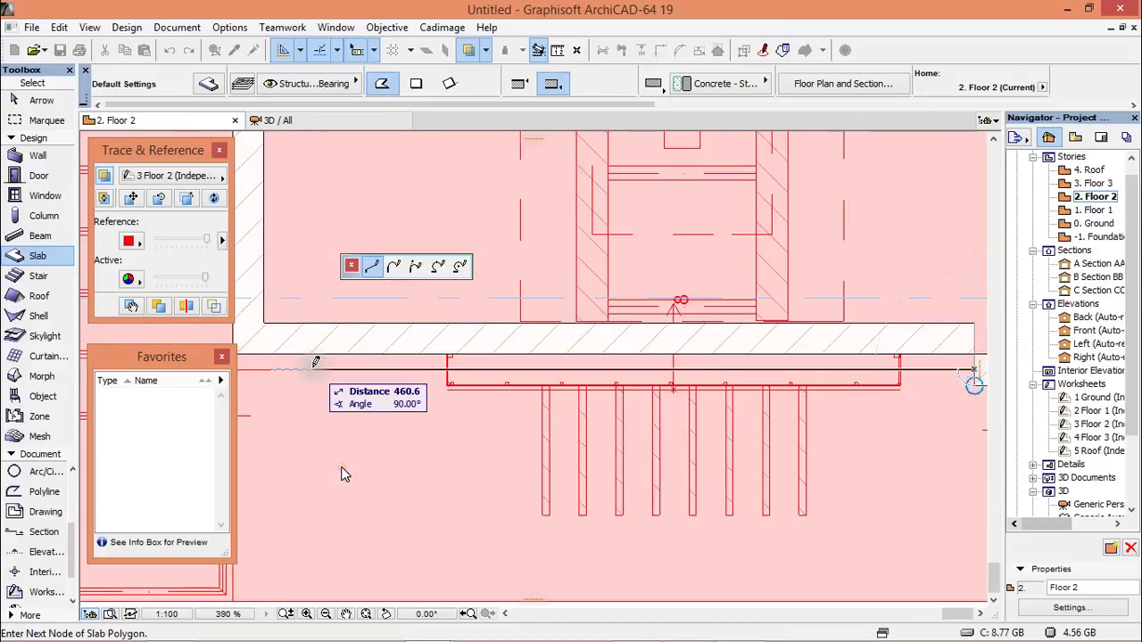
pyautogui.scroll(-3, 454, 366)
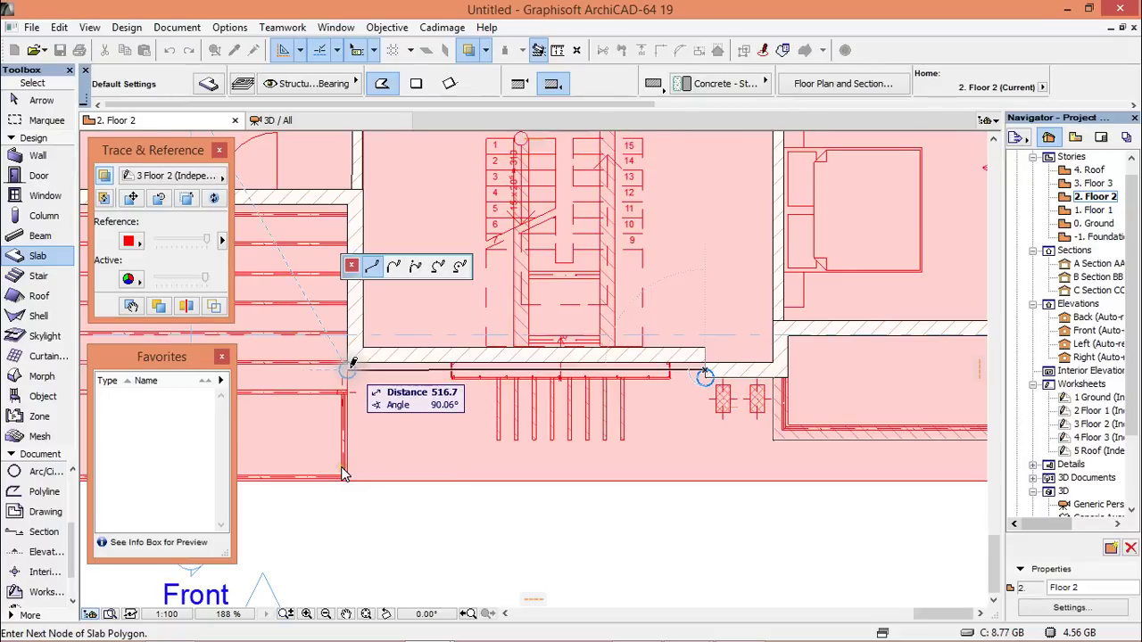
pyautogui.scroll(3, 351, 363)
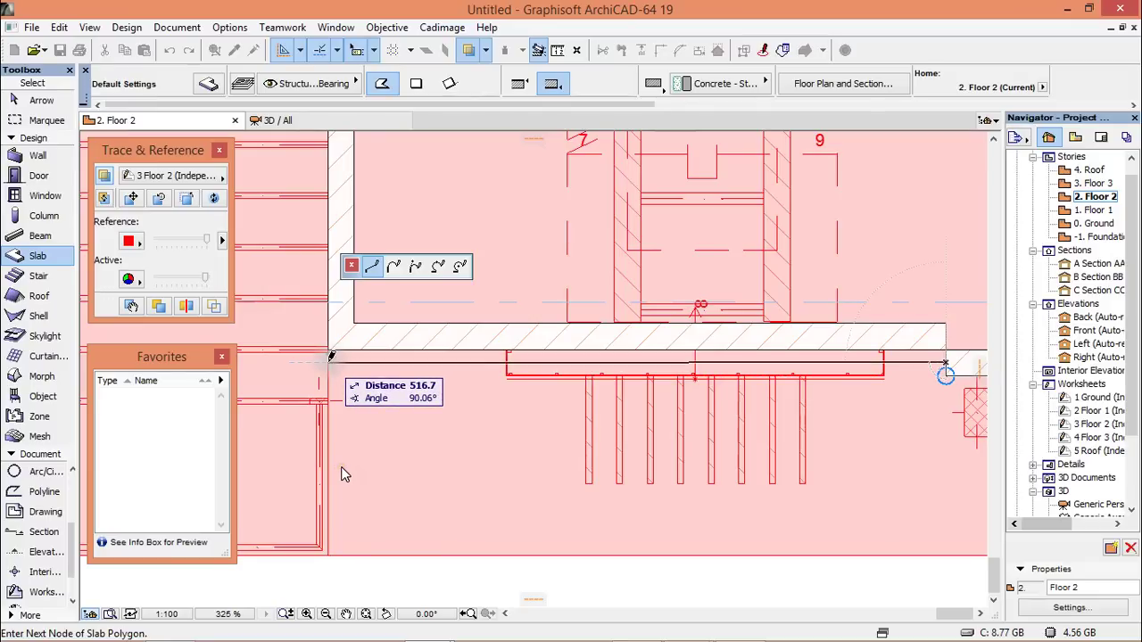
pyautogui.scroll(-3, 477, 432)
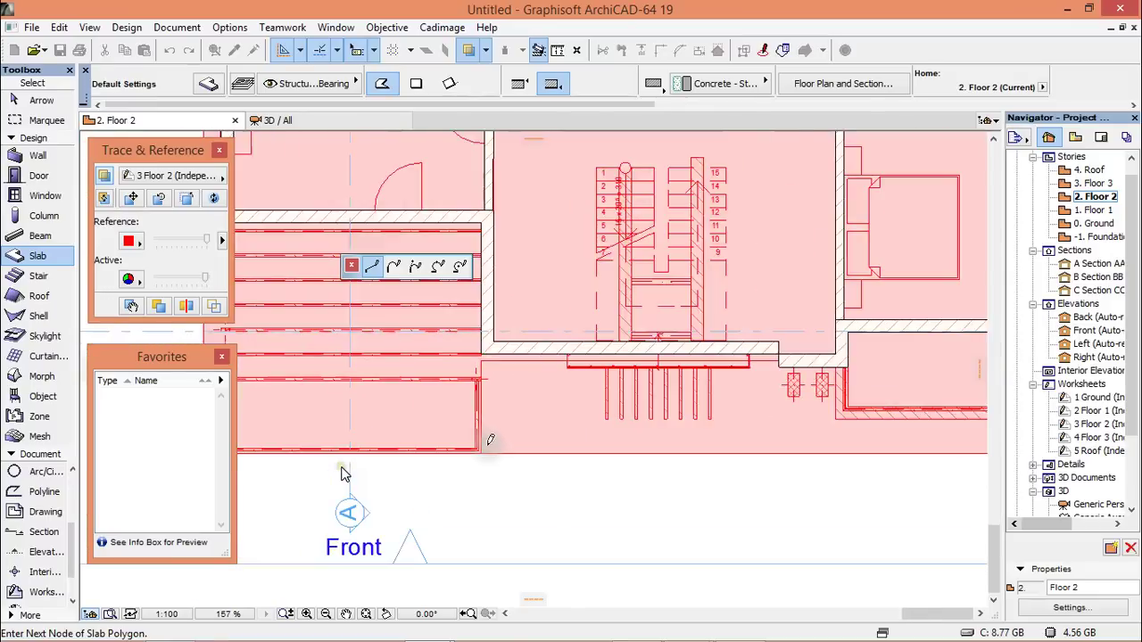
pyautogui.scroll(4, 490, 440)
pyautogui.scroll(-4, 471, 460)
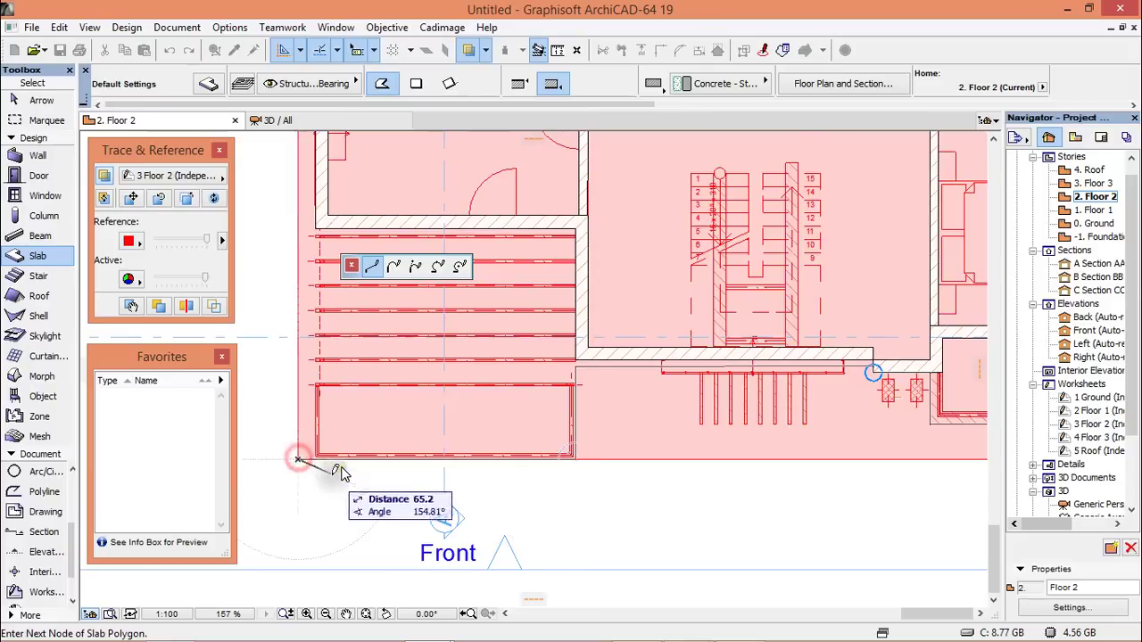
# Step: Close the Floor 2 slab outline along the left boundary at its starting node on the back-left corner
pyautogui.scroll(-6, 343, 473)
pyautogui.scroll(4, 343, 472)
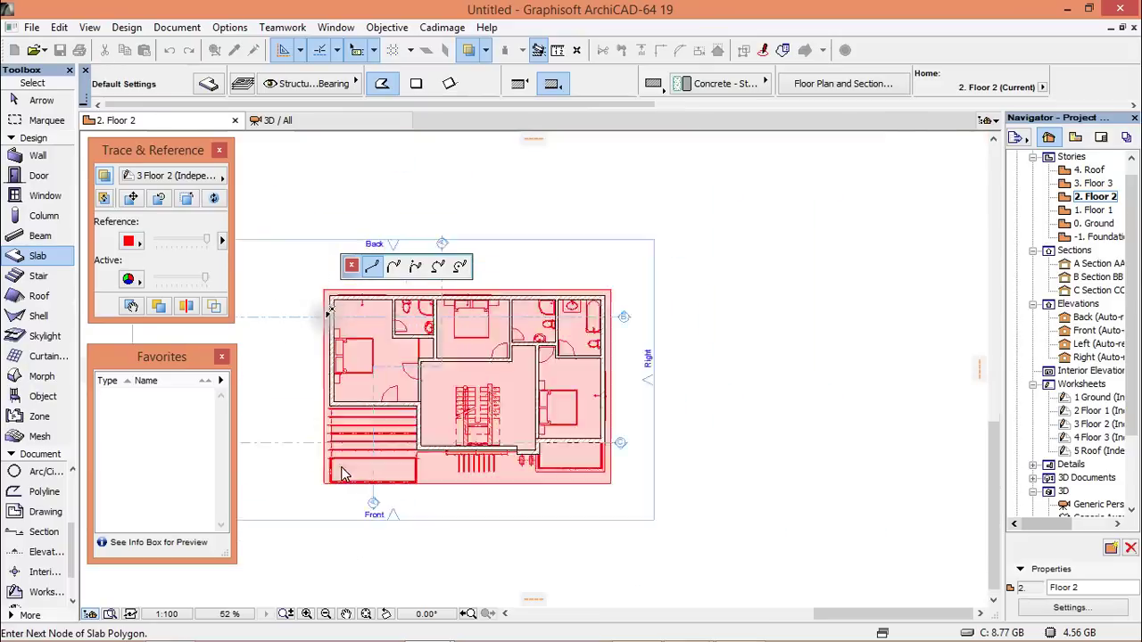
pyautogui.click(323, 268)
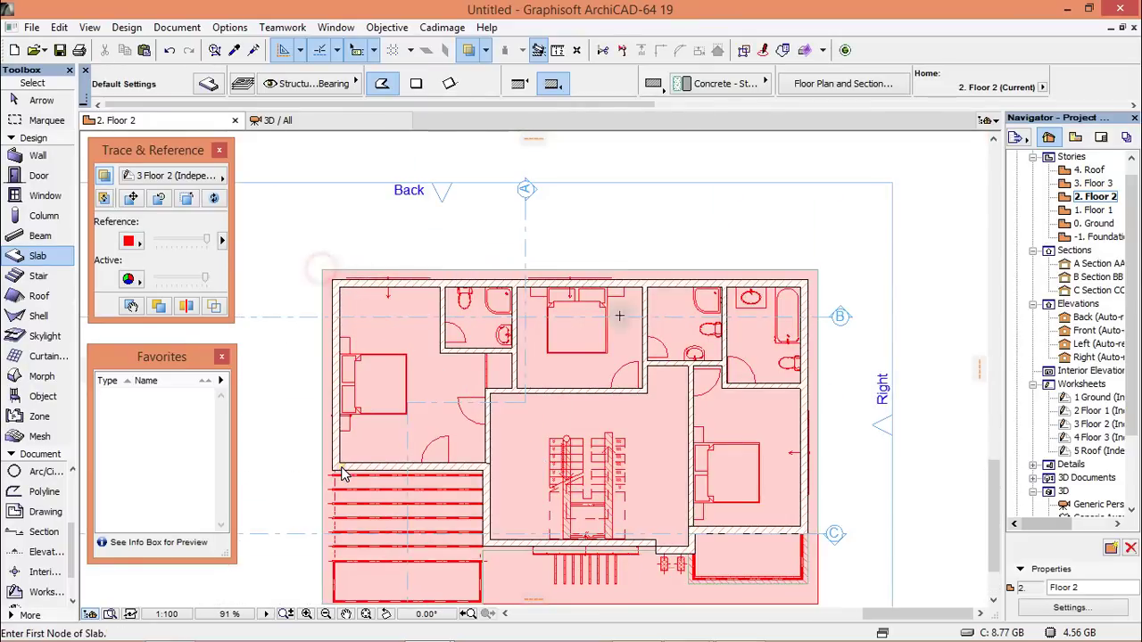
# Step: Open the Floor 3 story and set its trace reference to the 4 Floor 3 (Independent) worksheet
pyautogui.click(1087, 183)
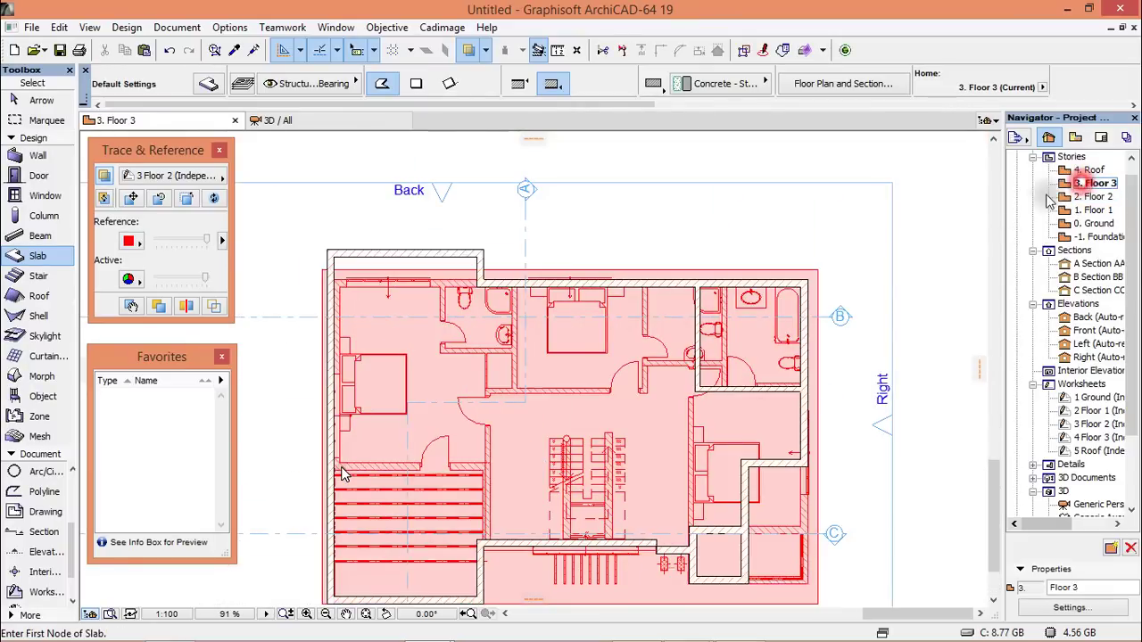
pyautogui.click(173, 179)
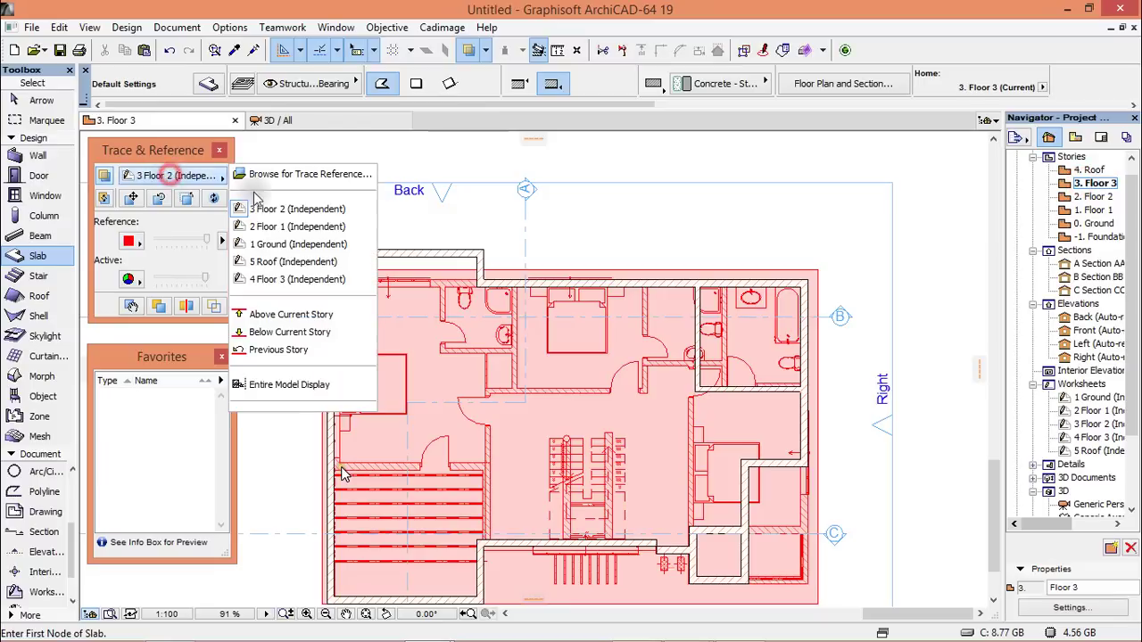
pyautogui.click(288, 284)
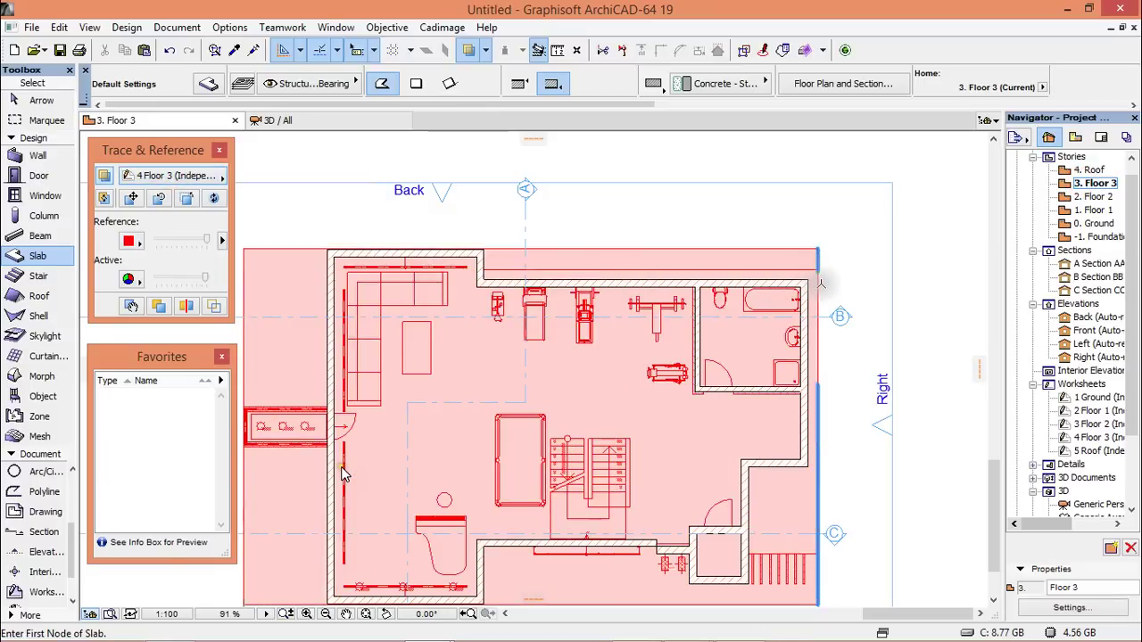
# Step: Start the Floor 3 slab outline at the small front room's outer wall and run it along the pergola's inner edge to the right boundary
pyautogui.scroll(2, 343, 474)
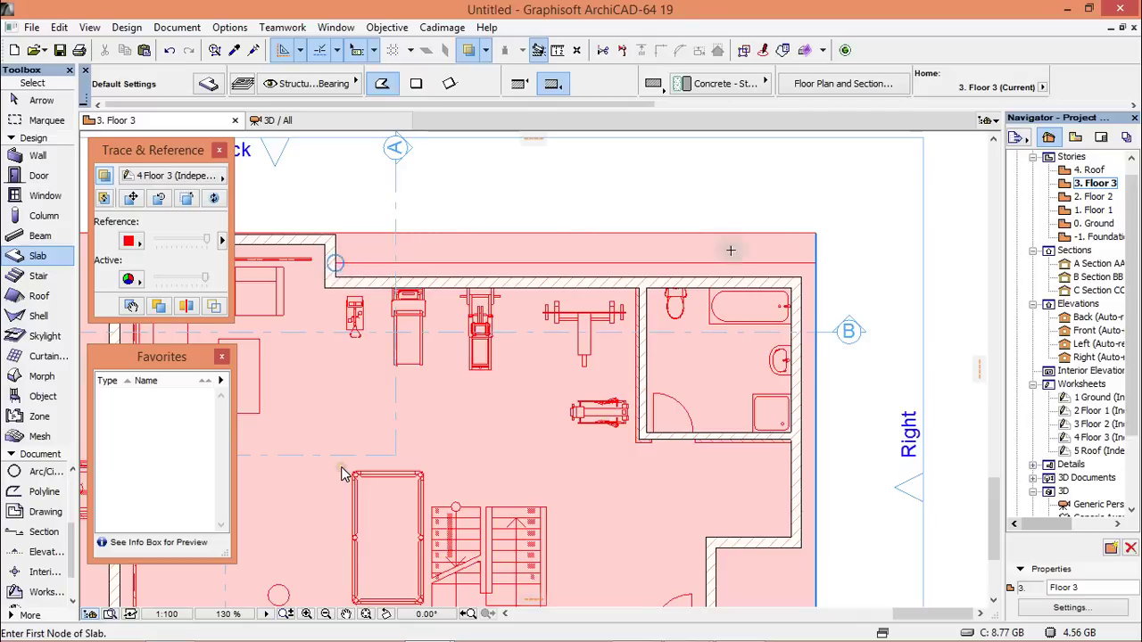
pyautogui.scroll(-3, 343, 474)
pyautogui.scroll(1, 343, 475)
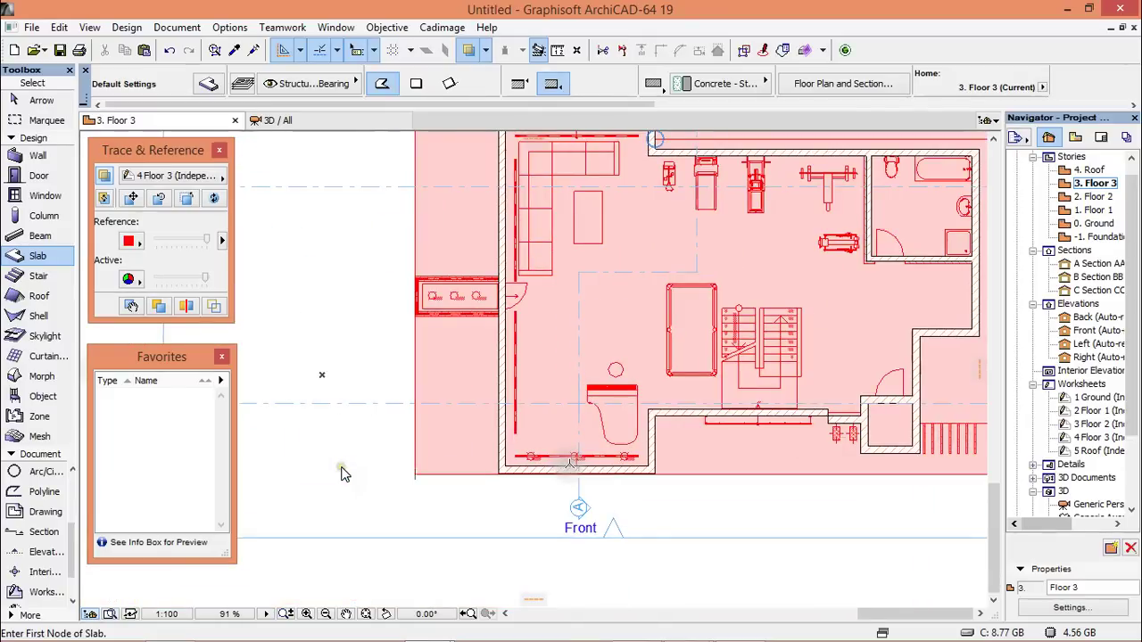
pyautogui.scroll(6, 624, 502)
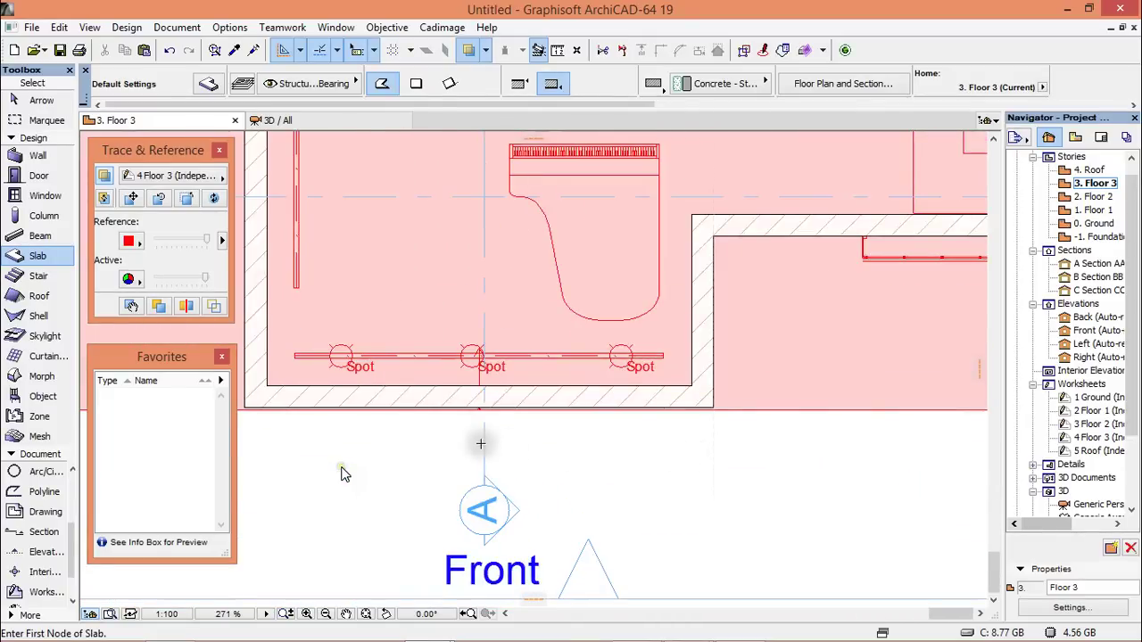
pyautogui.scroll(-6, 344, 474)
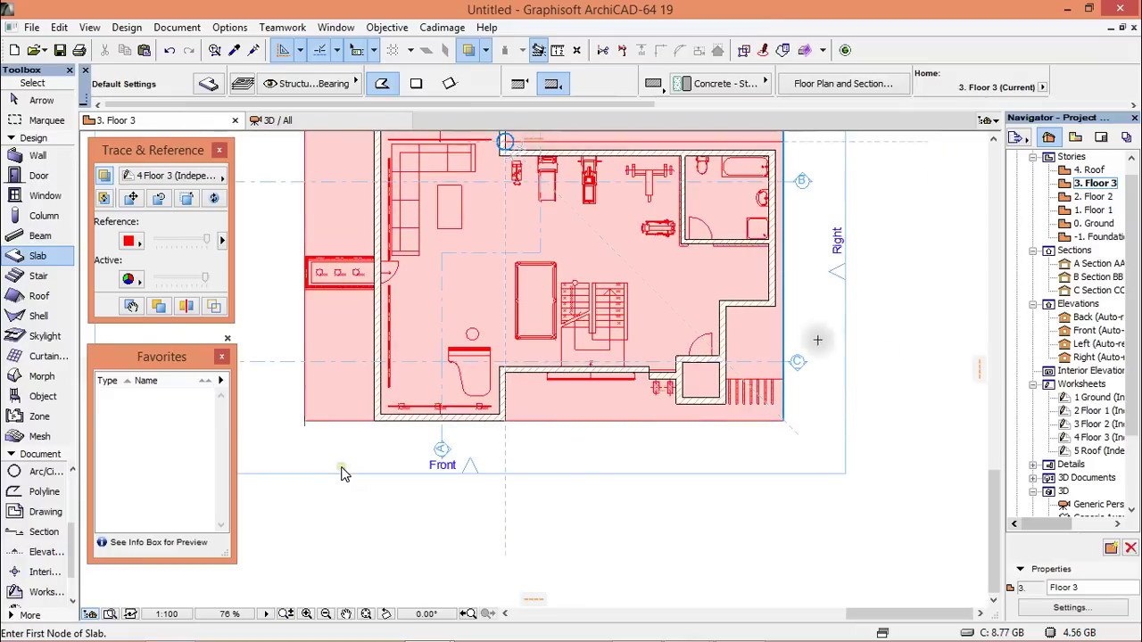
pyautogui.scroll(2, 784, 340)
pyautogui.scroll(2, 785, 339)
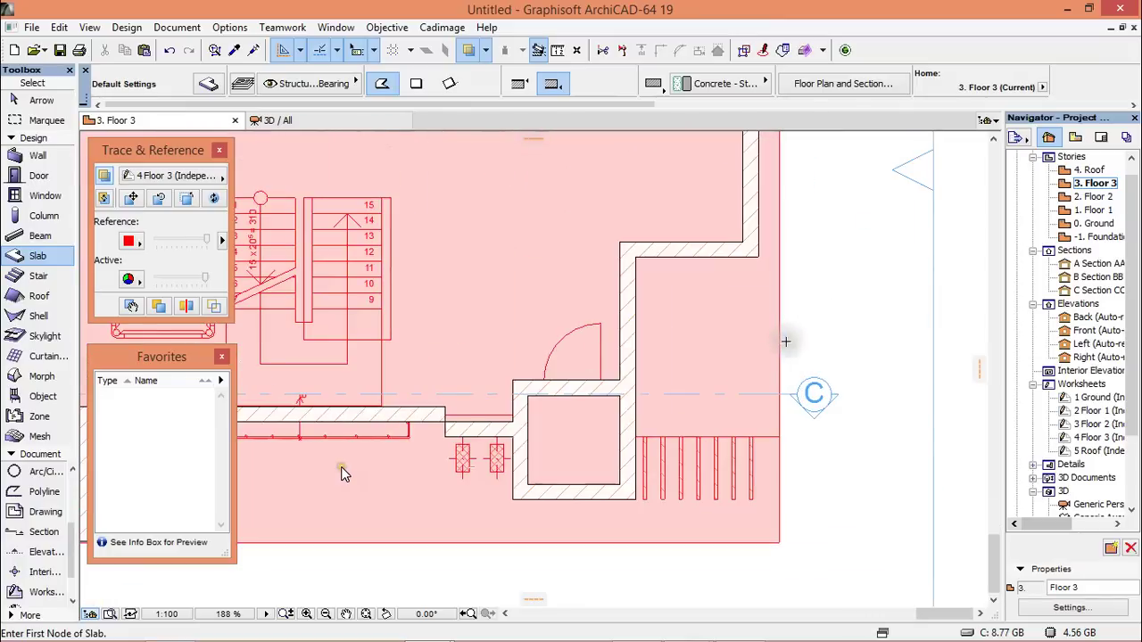
pyautogui.click(636, 435)
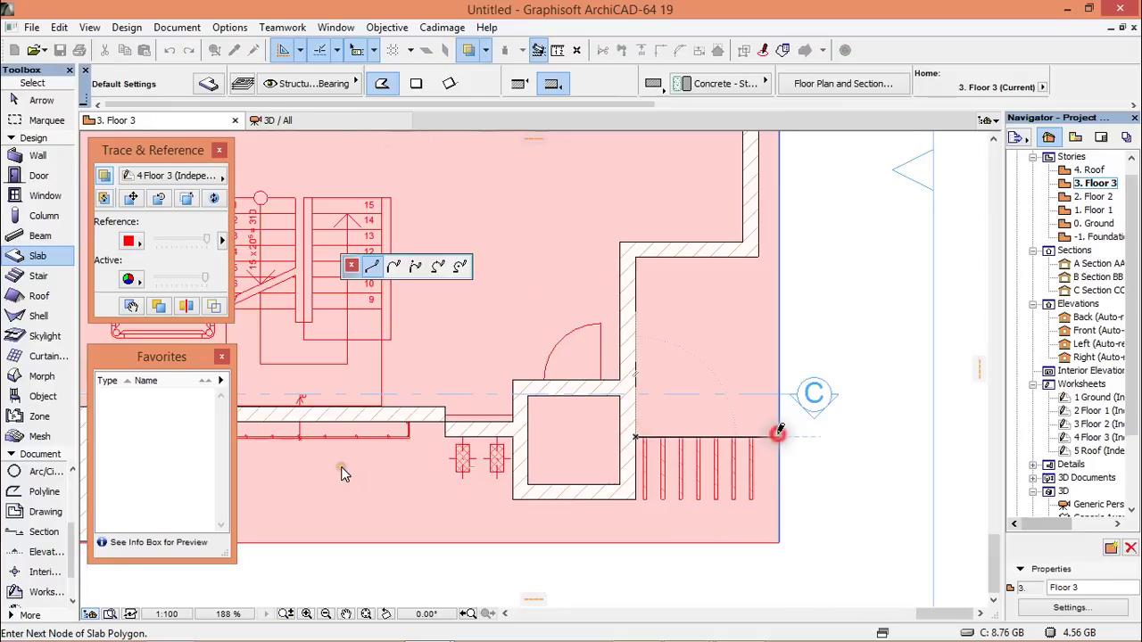
# Step: Trace the Floor 3 slab outline along the right boundary and the inner back edge line to the stepped exterior wall
pyautogui.scroll(-1, 775, 425)
pyautogui.scroll(-2, 775, 425)
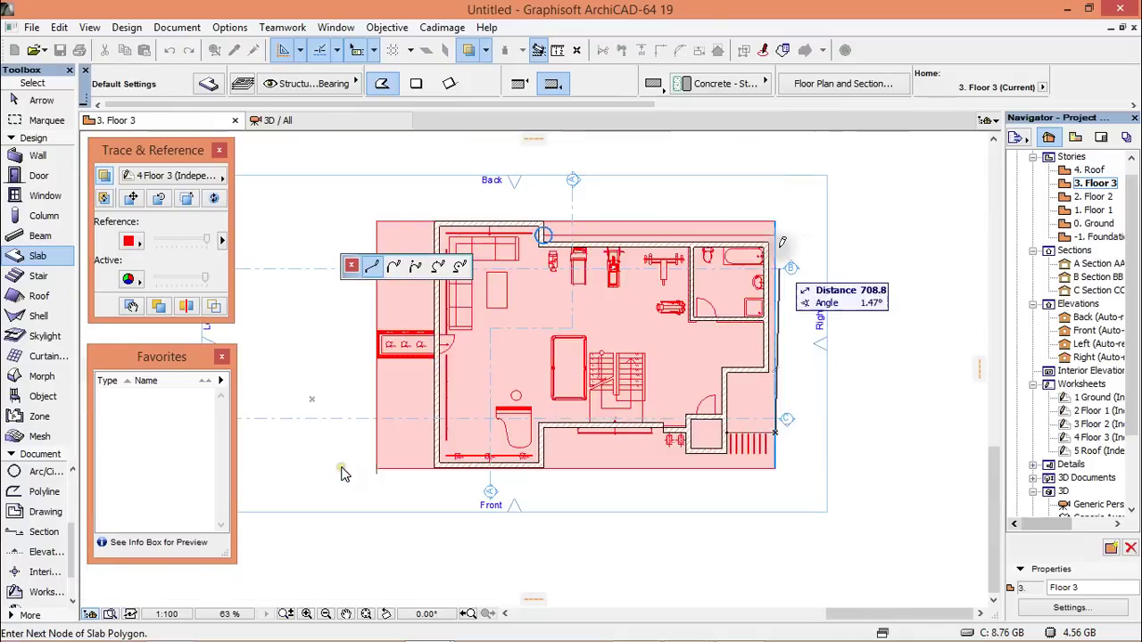
pyautogui.scroll(3, 782, 241)
pyautogui.click(768, 218)
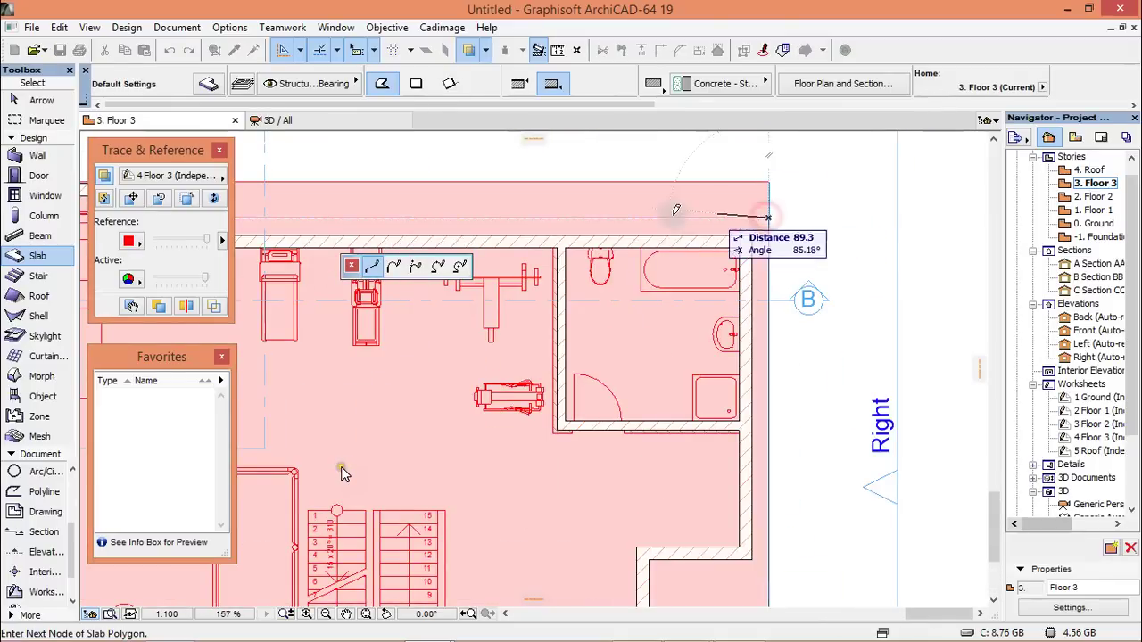
pyautogui.scroll(-1, 604, 224)
pyautogui.scroll(3, 329, 206)
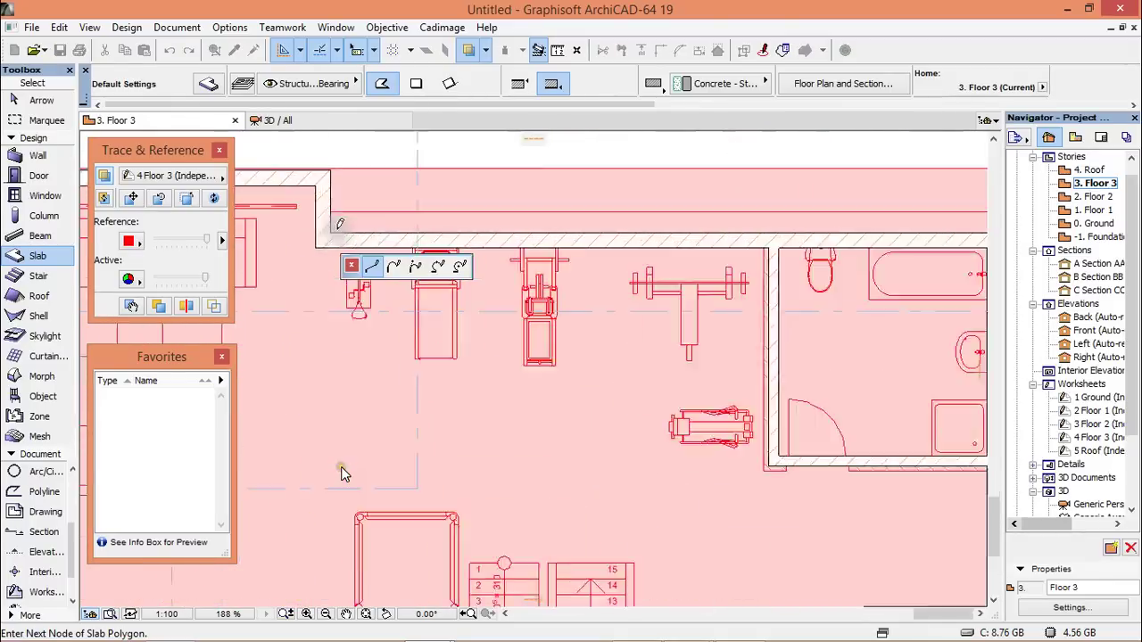
pyautogui.click(330, 207)
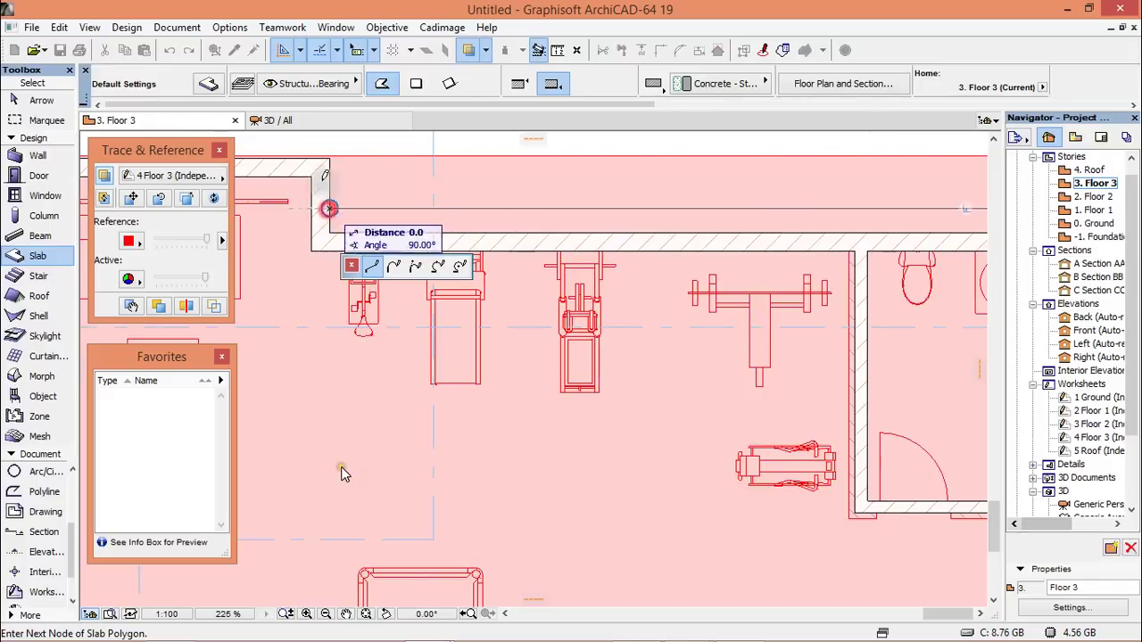
# Step: Trace the slab outline up the step and about 470 along the projecting back wall to its outer left corner
pyautogui.scroll(-3, 372, 183)
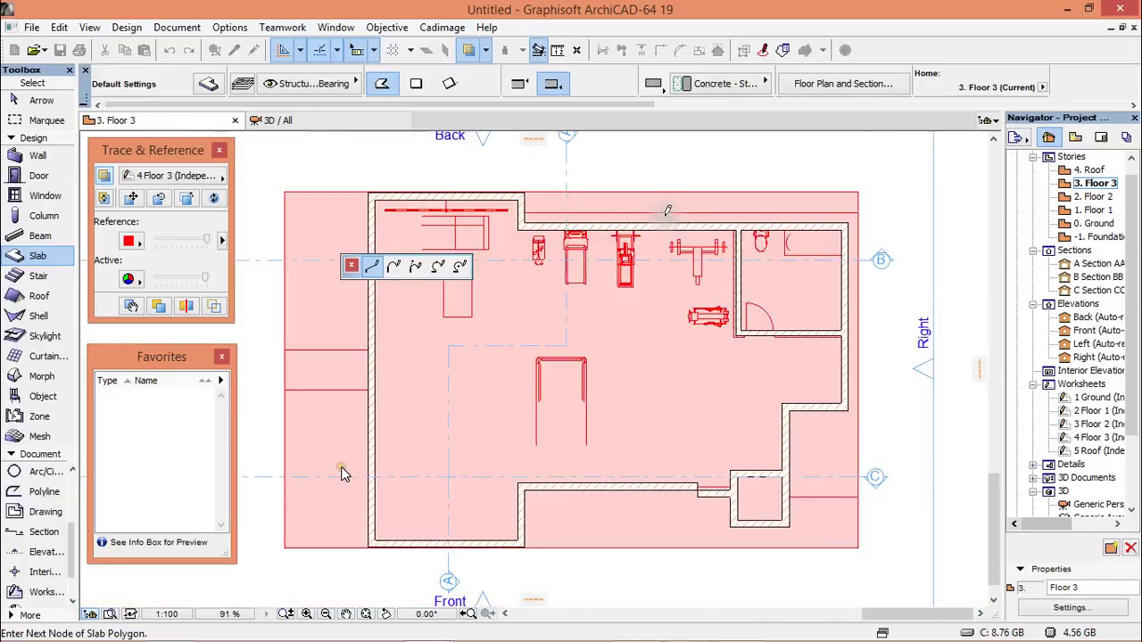
pyautogui.scroll(5, 370, 186)
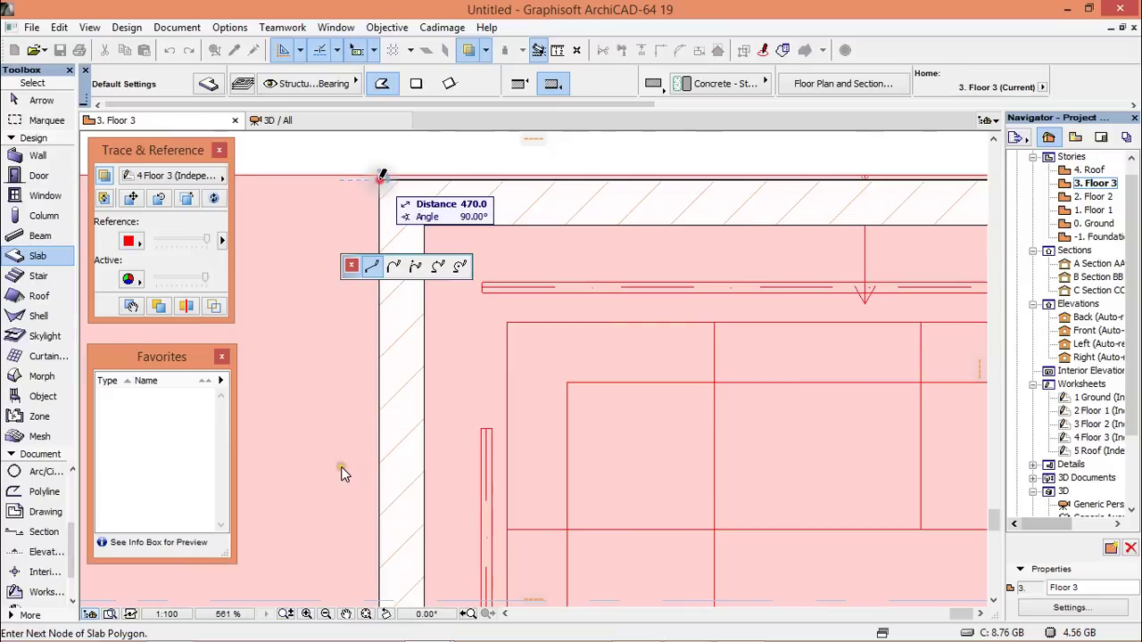
pyautogui.click(381, 176)
pyautogui.scroll(-5, 373, 183)
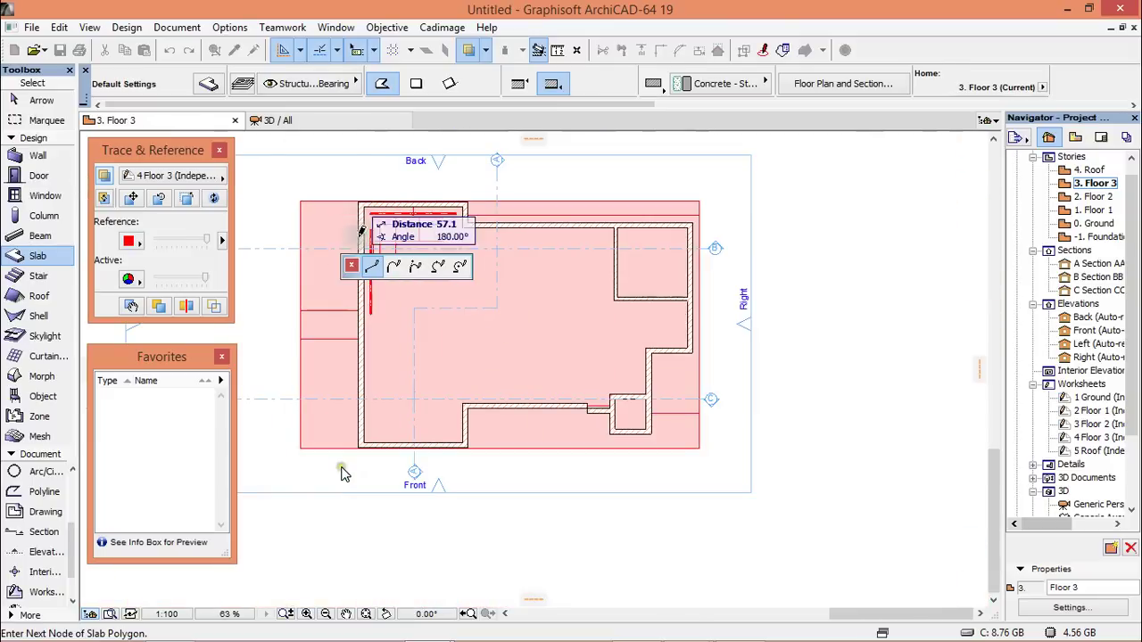
# Step: Trace the Floor 3 slab outline down the left exterior wall and around the 250-long projecting box with three spots back to the wall
pyautogui.scroll(3, 348, 268)
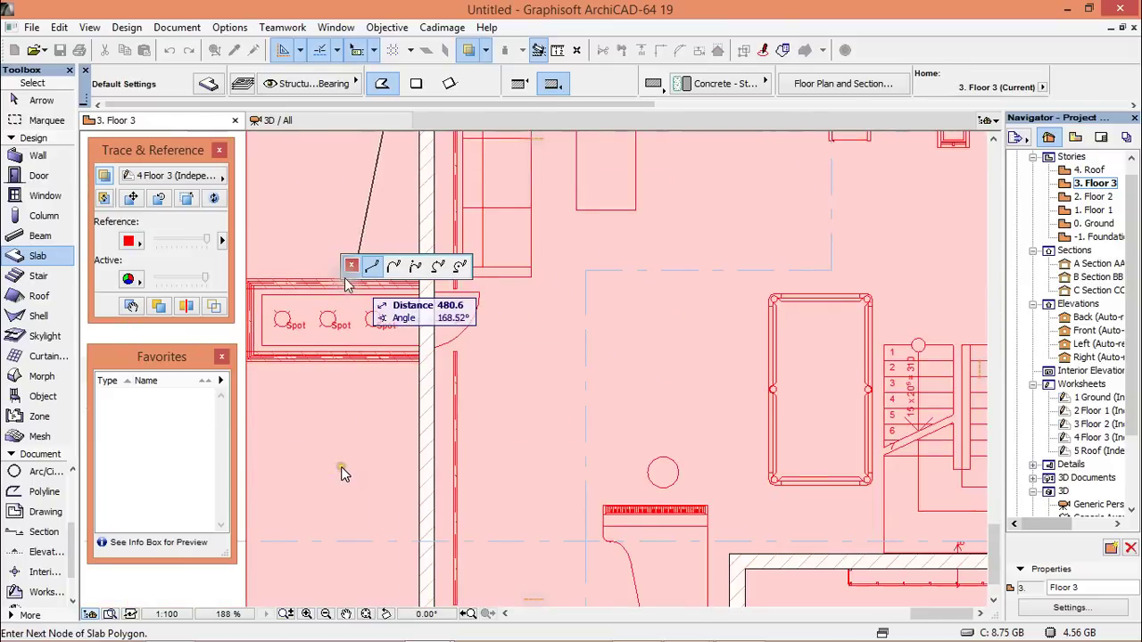
pyautogui.click(346, 274)
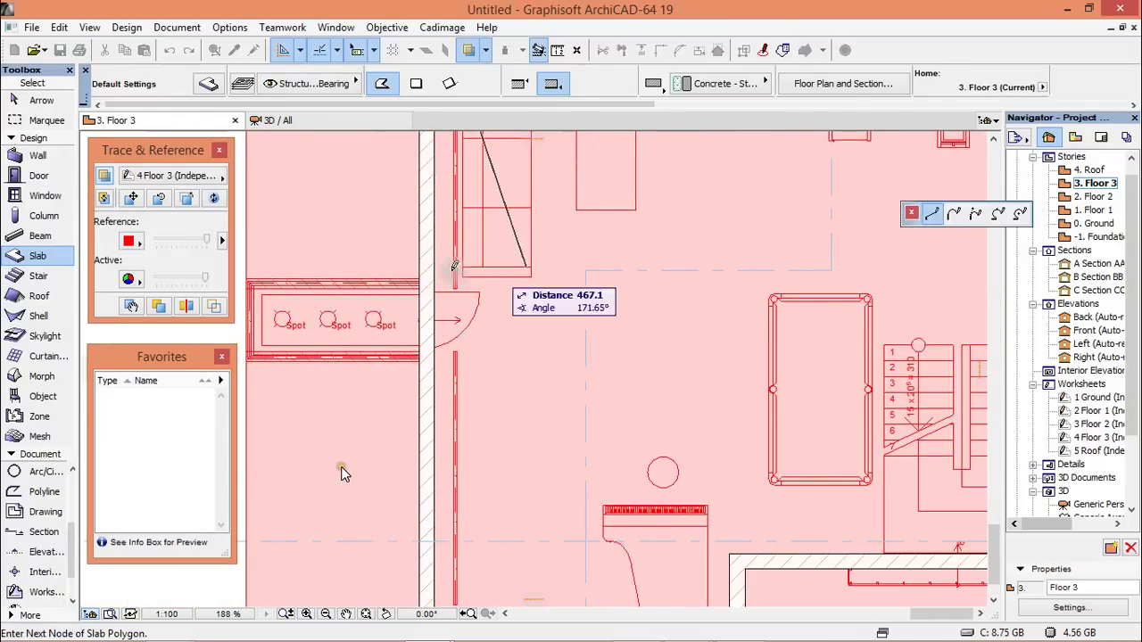
pyautogui.scroll(5, 417, 268)
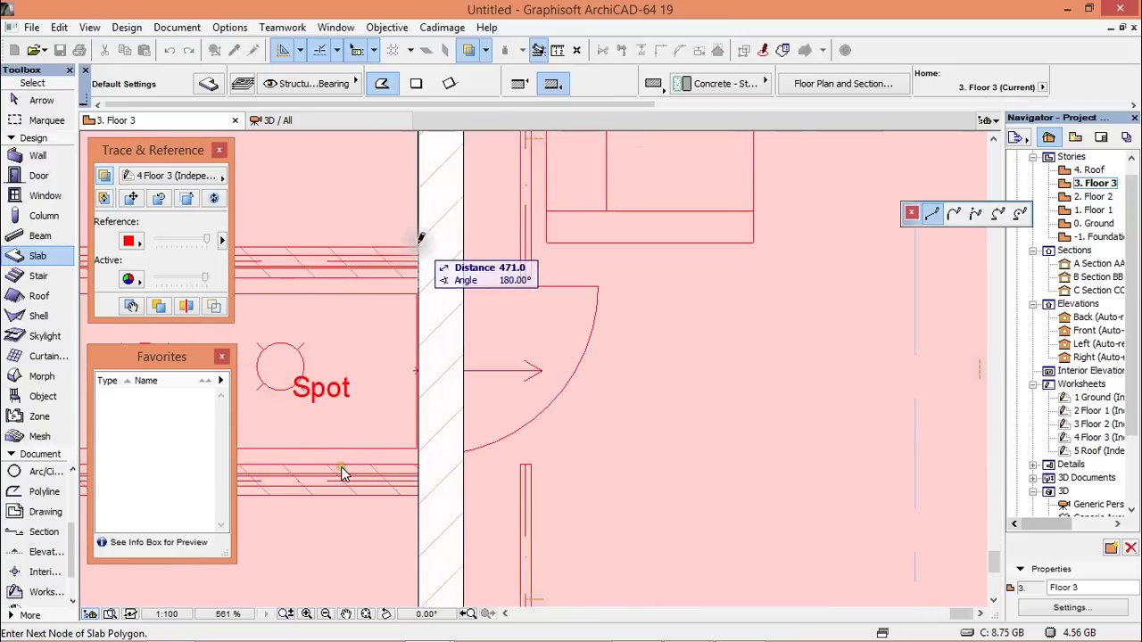
pyautogui.scroll(-3, 557, 241)
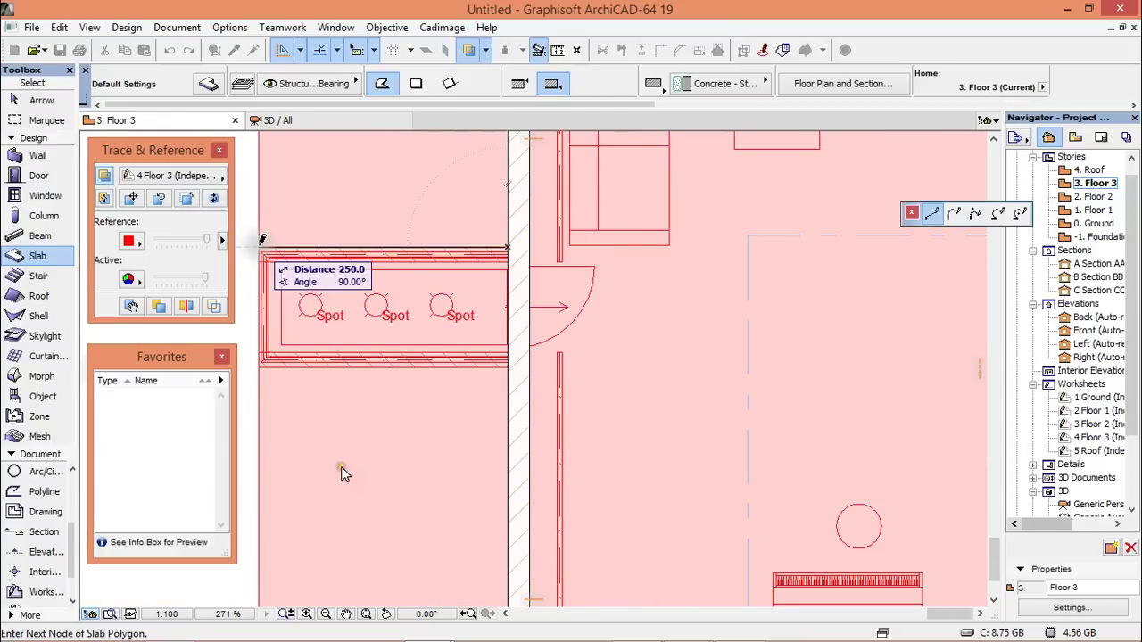
pyautogui.scroll(2, 260, 366)
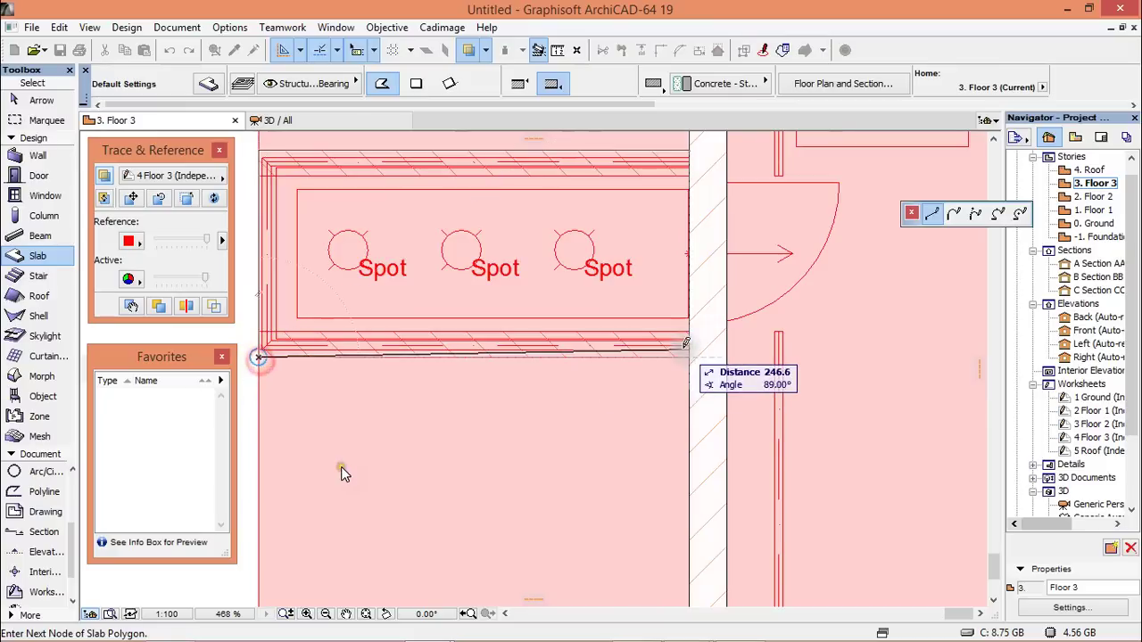
pyautogui.scroll(-5, 687, 356)
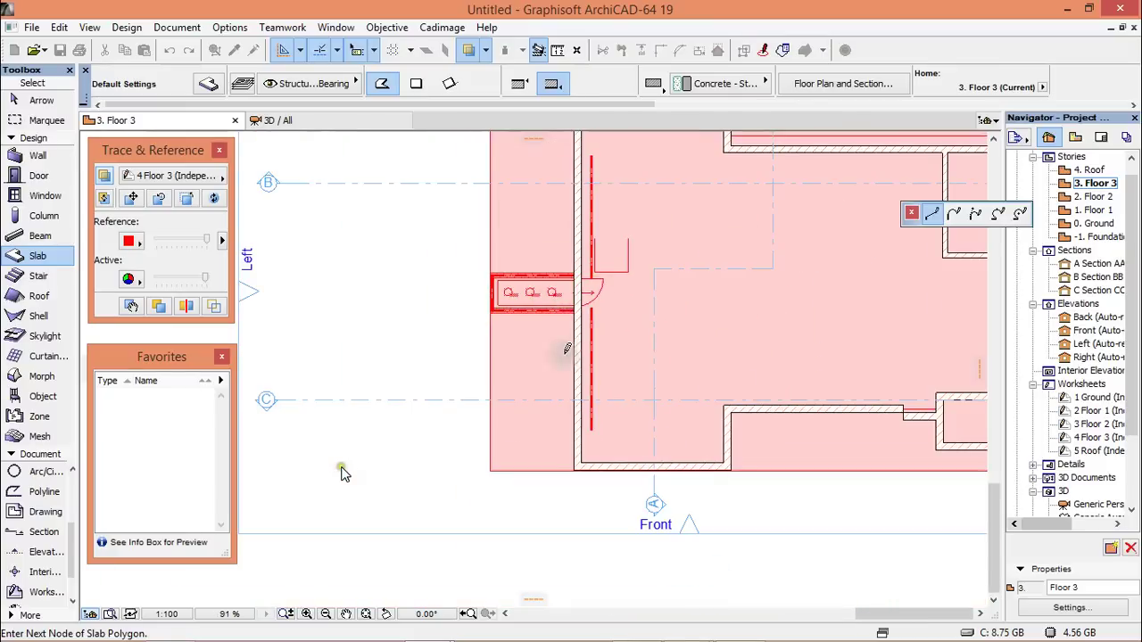
# Step: Trace the slab outline down to the front-left corner, along the projecting front wall and up to the recessed front wall
pyautogui.scroll(3, 566, 468)
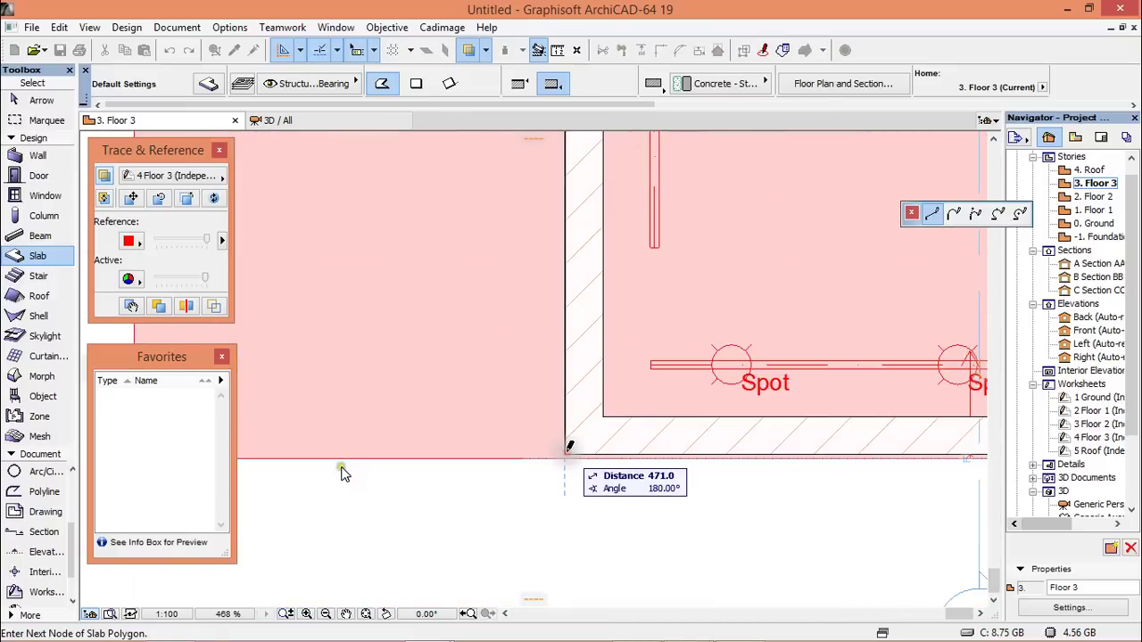
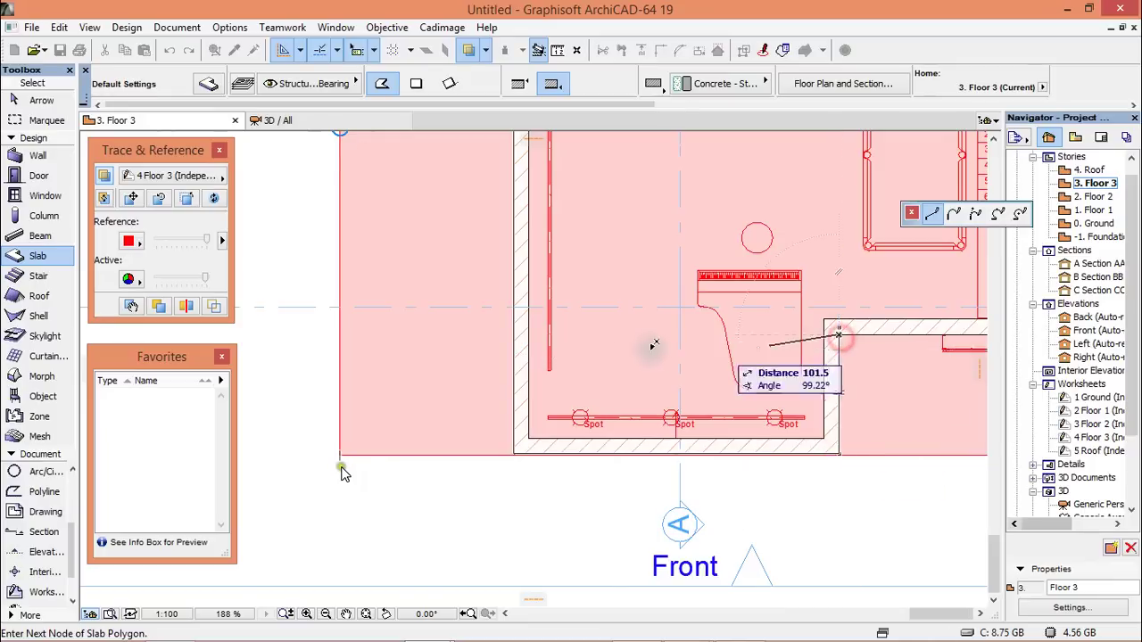
pyautogui.scroll(-5, 606, 321)
pyautogui.scroll(5, 762, 360)
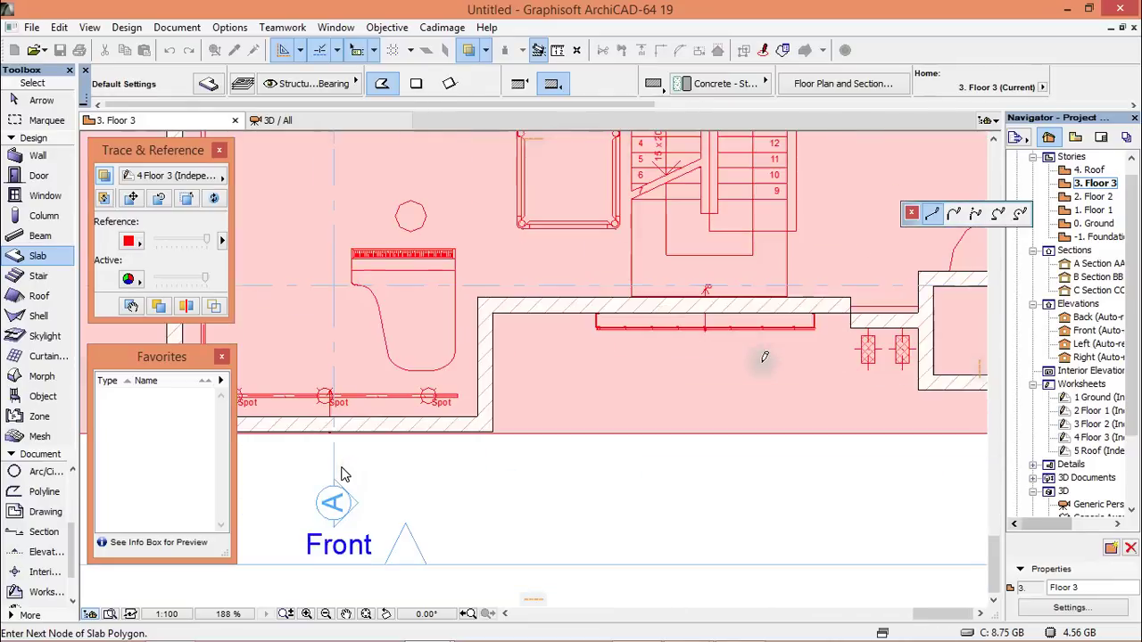
# Step: Trace the slab outline along the recessed front wall and around the small front room, closing it at its starting point by the pergola
pyautogui.click(852, 308)
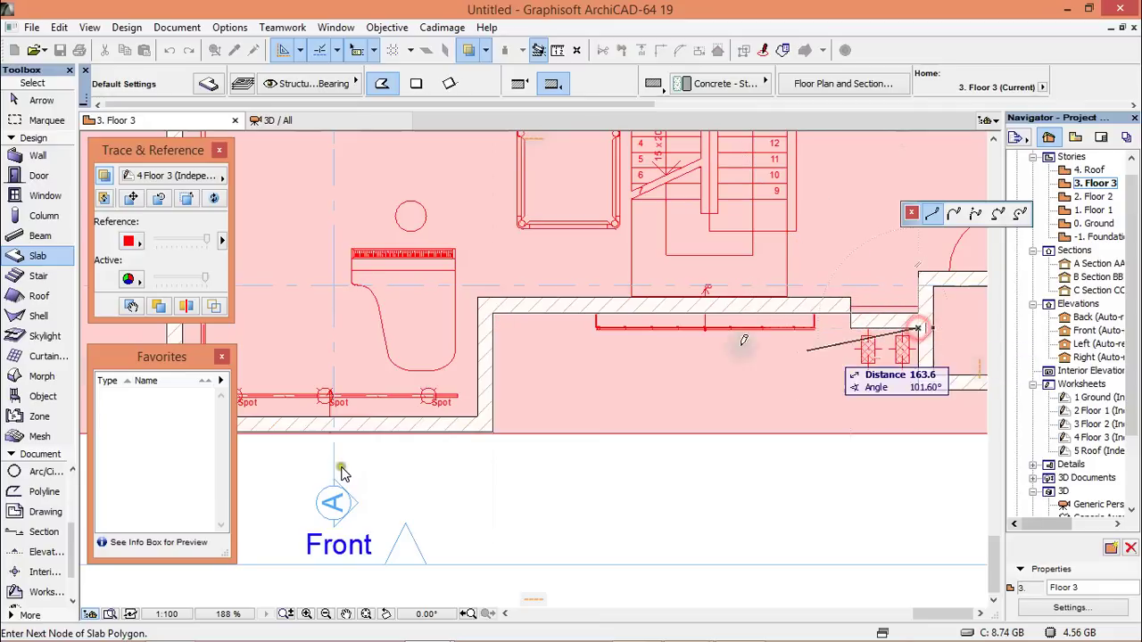
pyautogui.scroll(-4, 646, 338)
pyautogui.scroll(3, 758, 350)
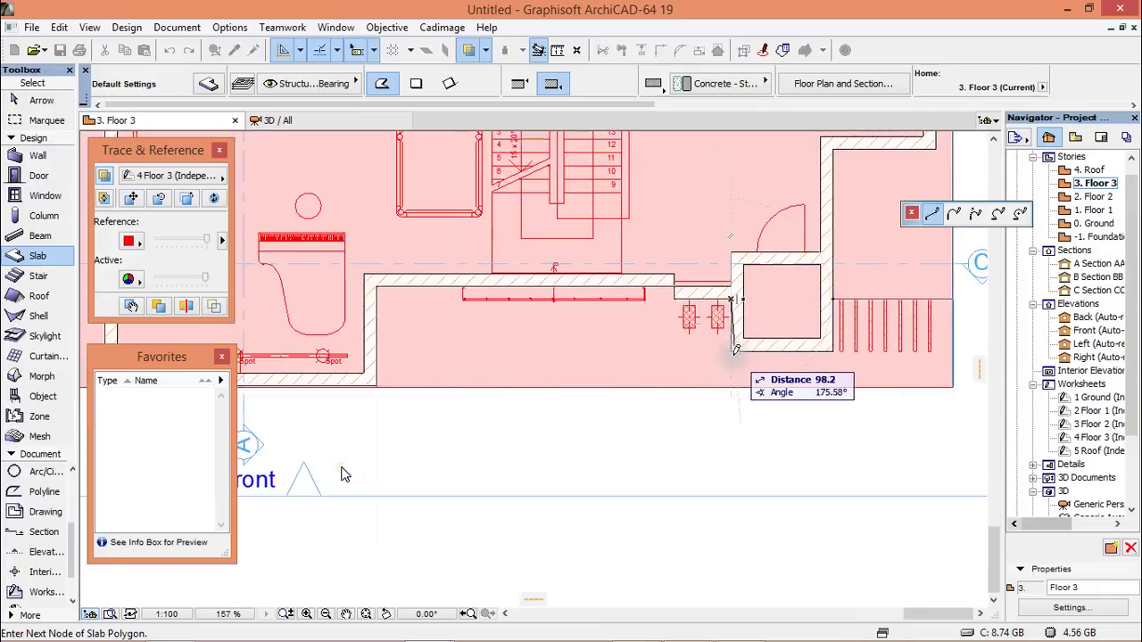
pyautogui.click(832, 351)
pyautogui.click(833, 299)
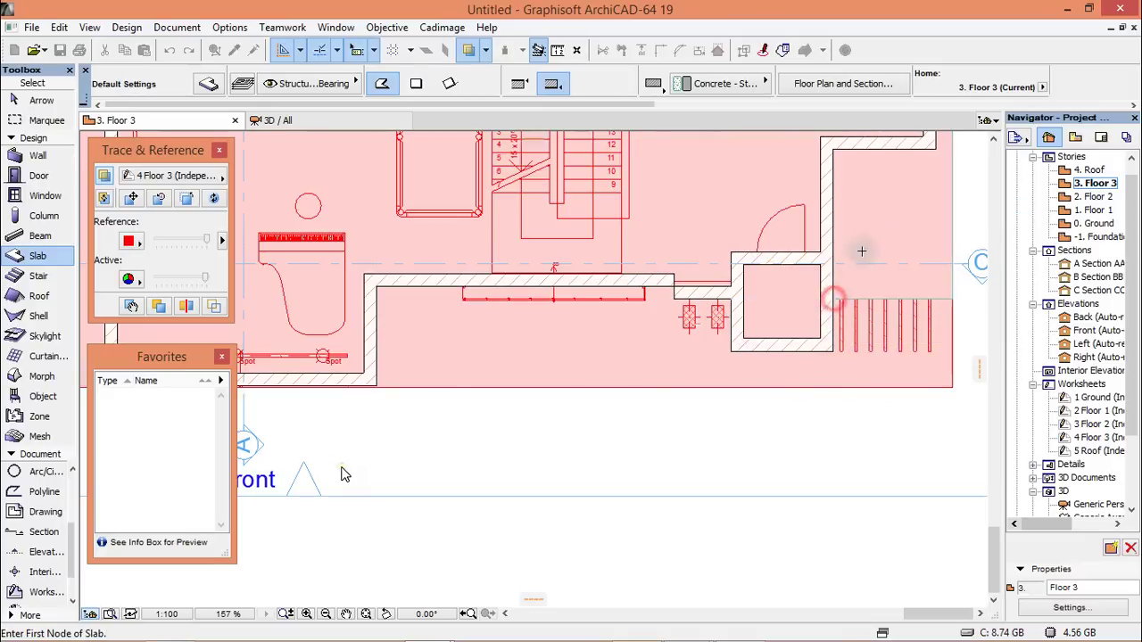
# Step: Open the Roof story and set its trace reference to the 5 Roof (Independent) worksheet
pyautogui.scroll(-1, 345, 474)
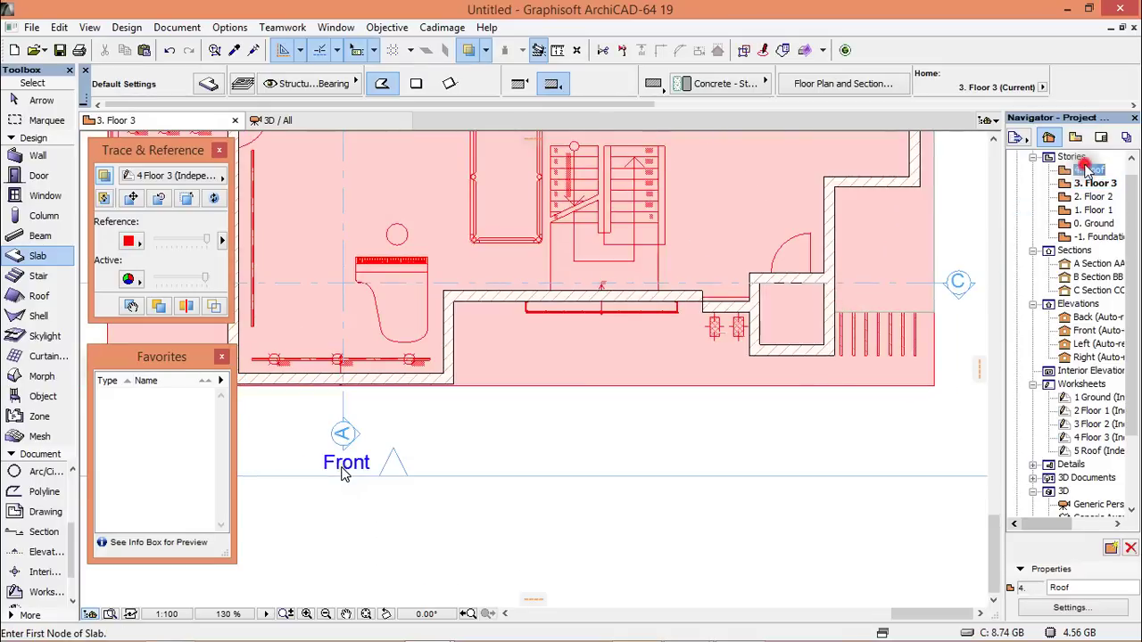
pyautogui.doubleClick(1087, 169)
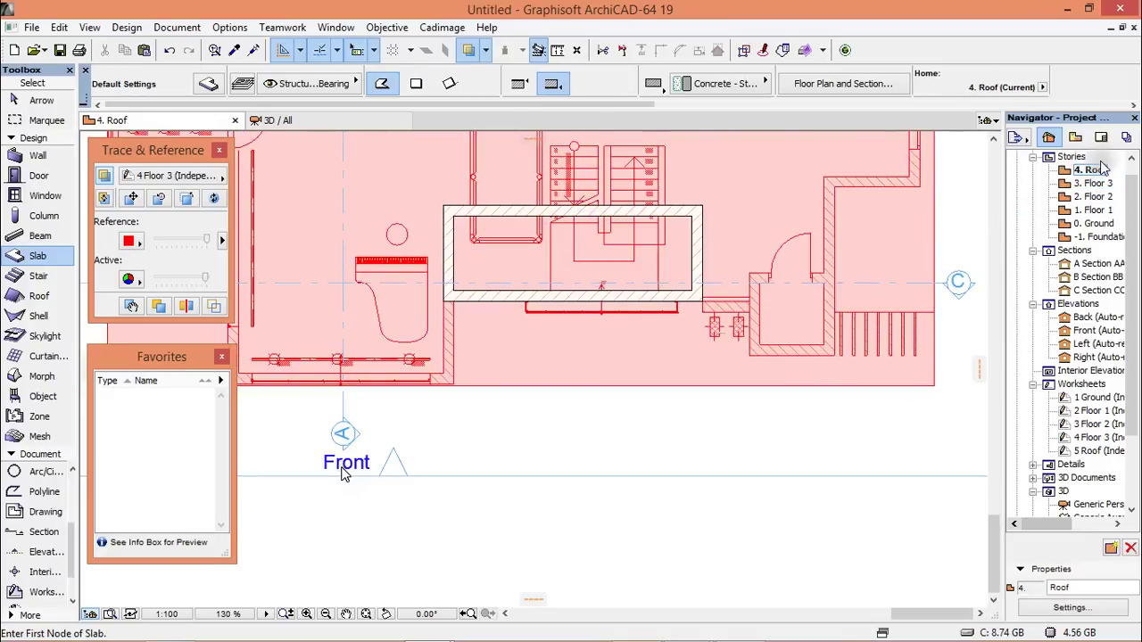
pyautogui.click(204, 177)
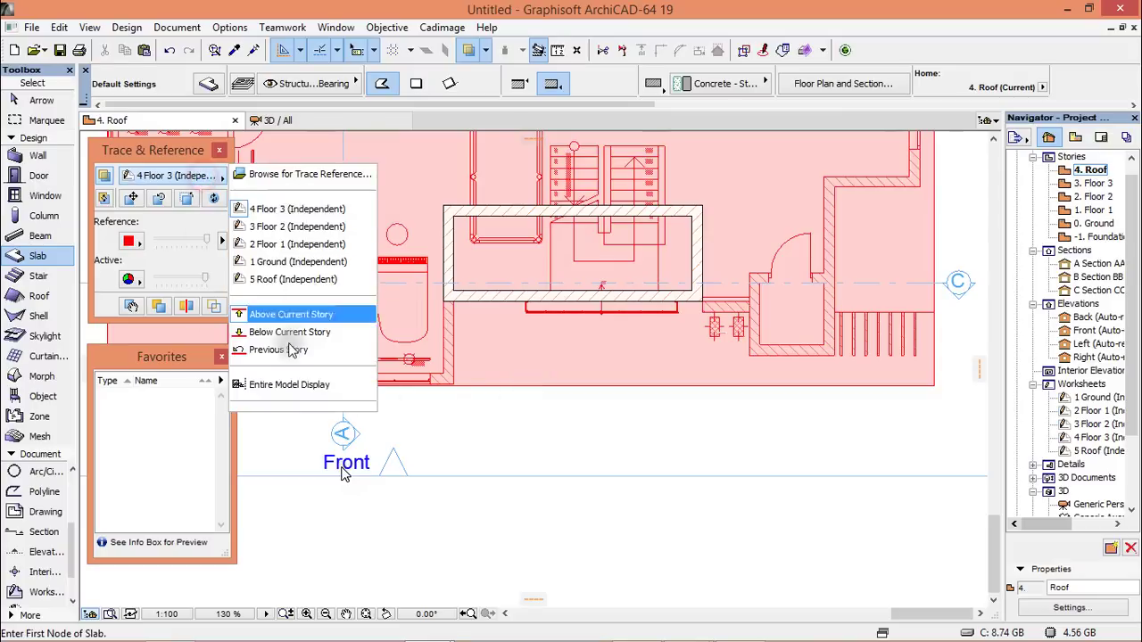
pyautogui.click(282, 282)
# Step: Start the roof slab outline at the back-left corner, run it along the back edge to the vertical line and 90 down the step
pyautogui.scroll(-4, 660, 446)
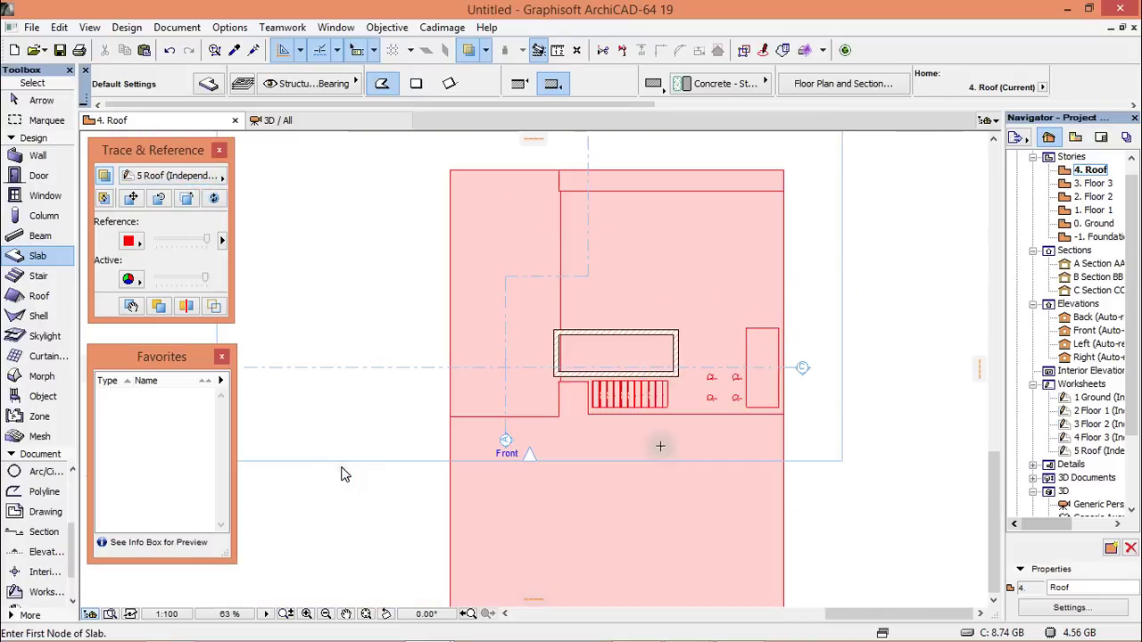
pyautogui.scroll(1, 687, 353)
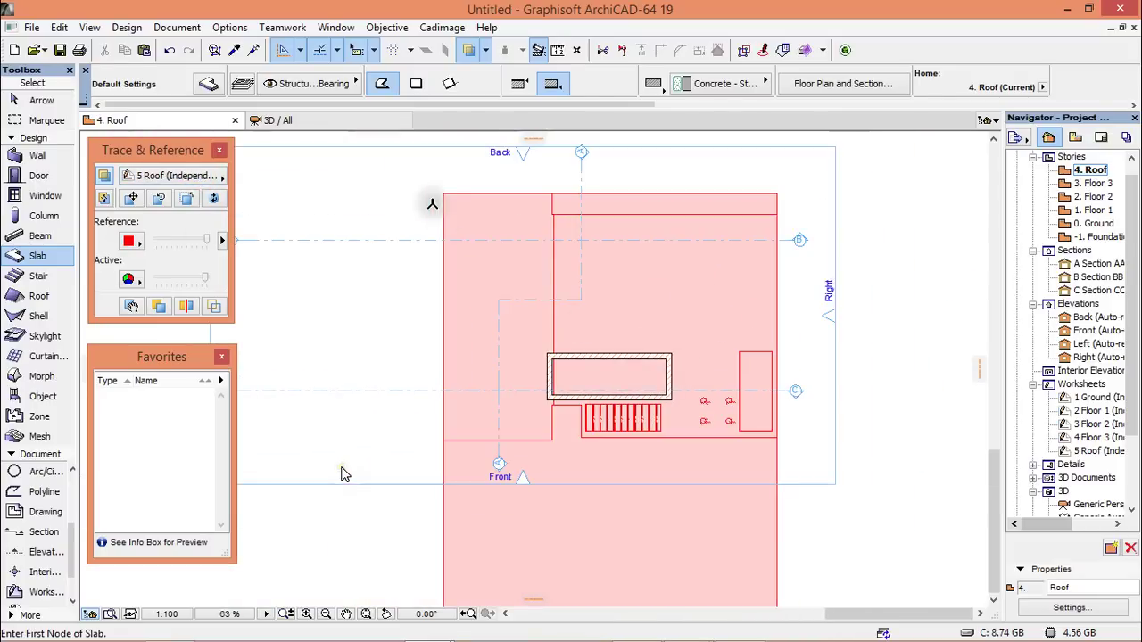
pyautogui.click(444, 193)
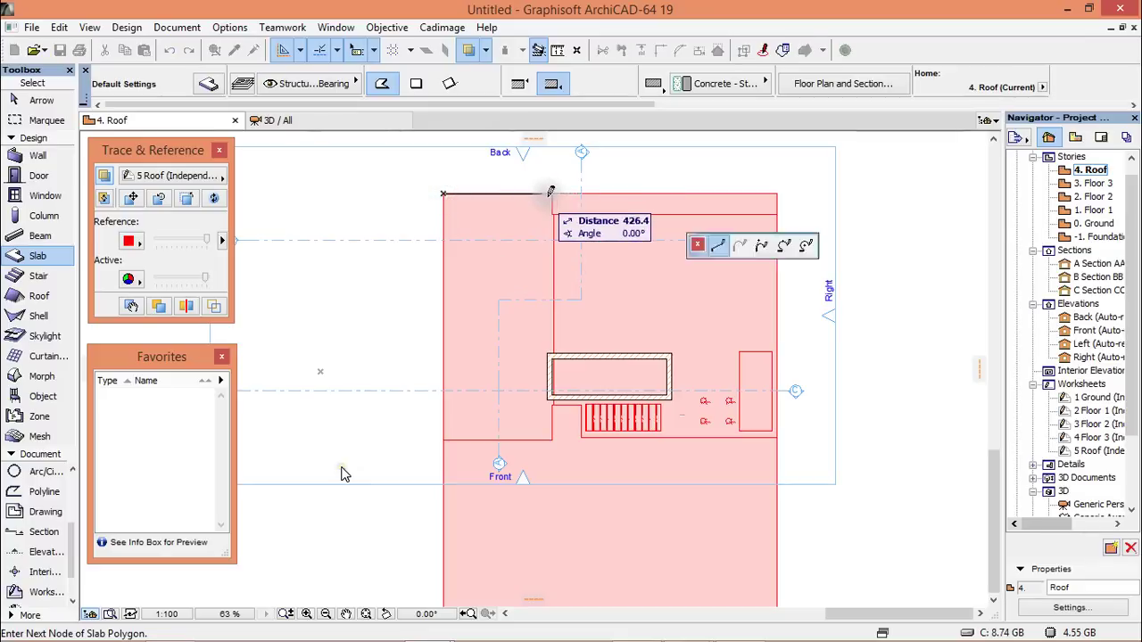
pyautogui.click(553, 192)
pyautogui.scroll(4, 555, 201)
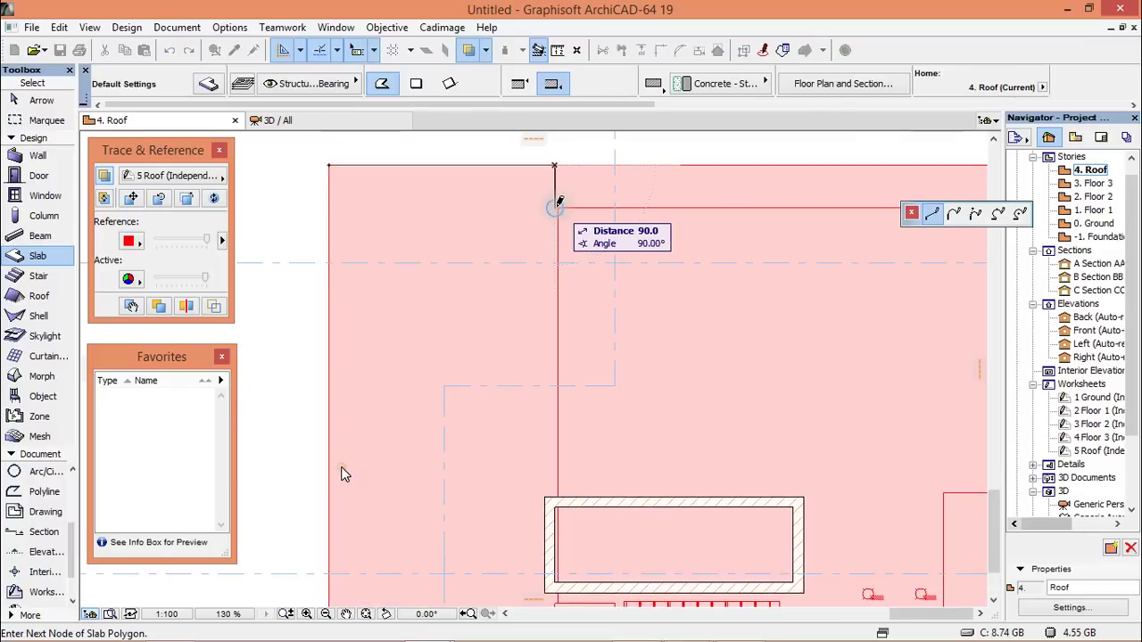
pyautogui.click(555, 207)
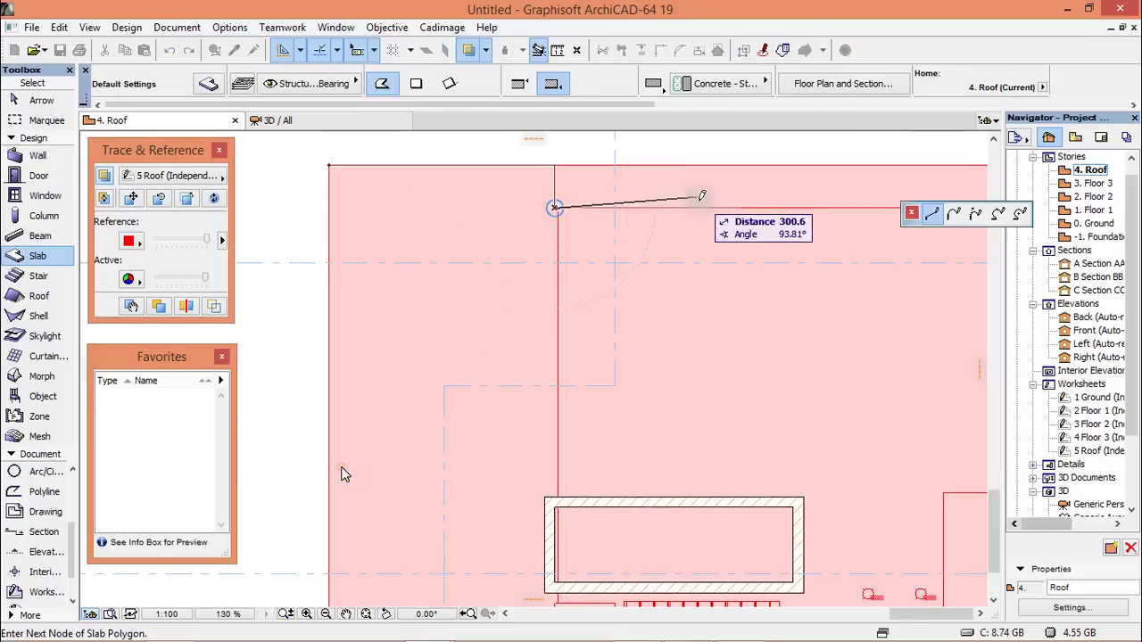
# Step: Trace the roof slab outline along the inner back edge line to the right boundary and about 962 down to the front edge
pyautogui.scroll(-4, 495, 207)
pyautogui.scroll(5, 751, 195)
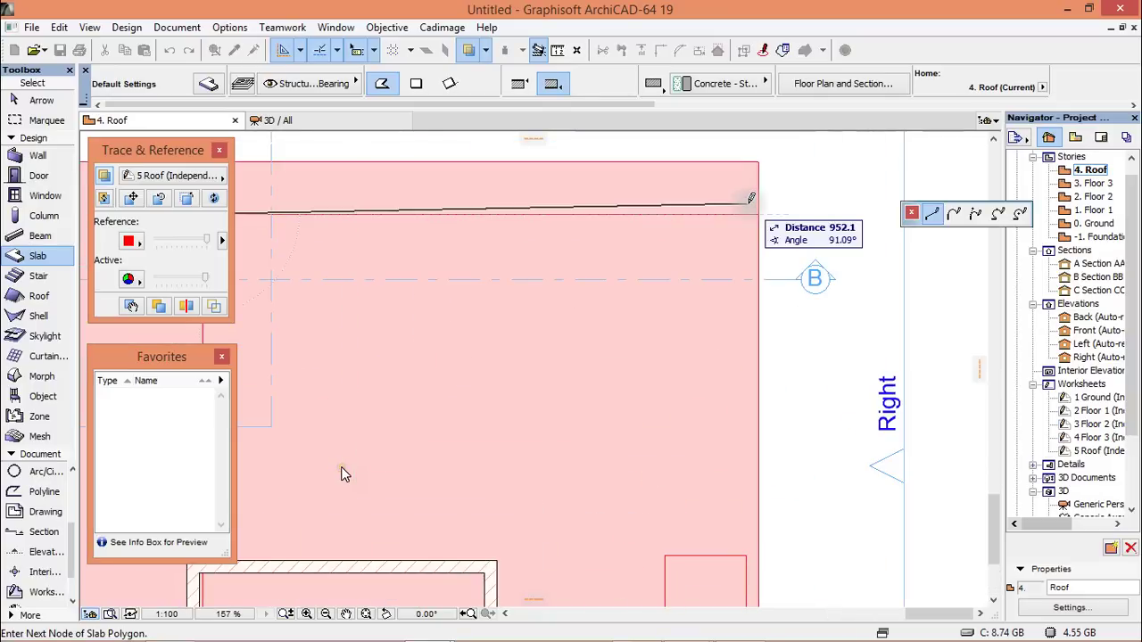
pyautogui.scroll(-5, 750, 192)
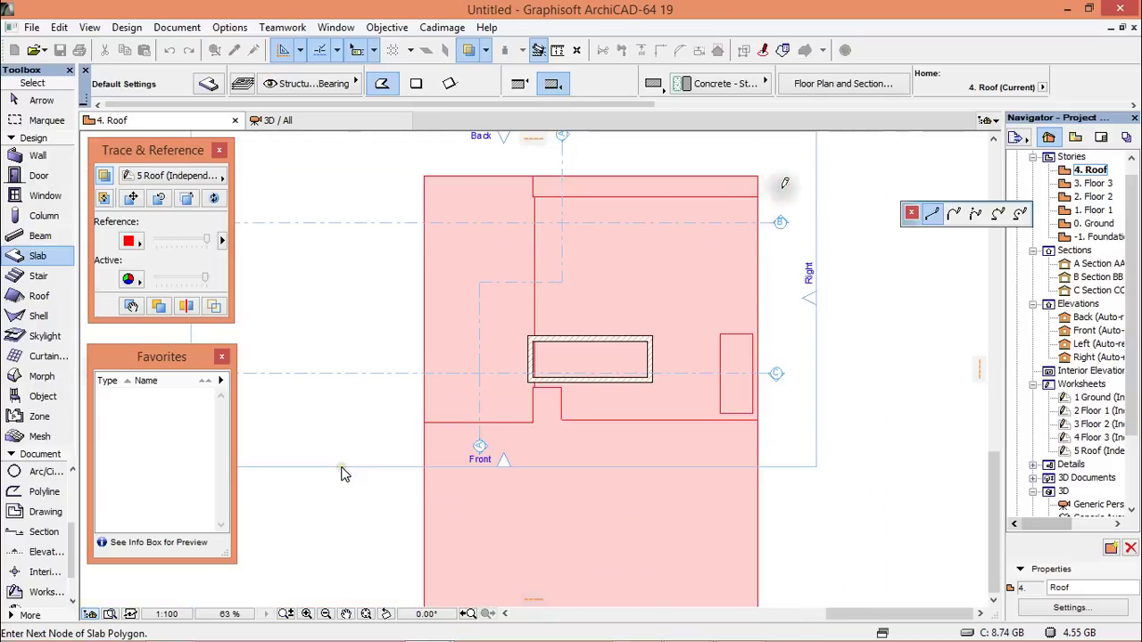
pyautogui.scroll(3, 752, 434)
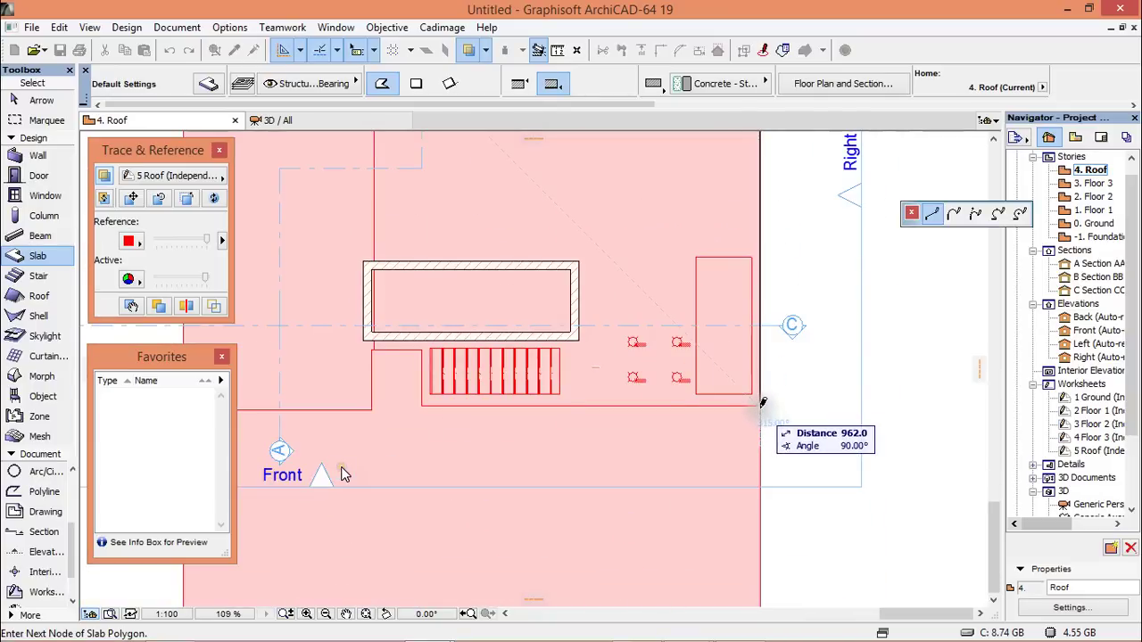
pyautogui.click(759, 406)
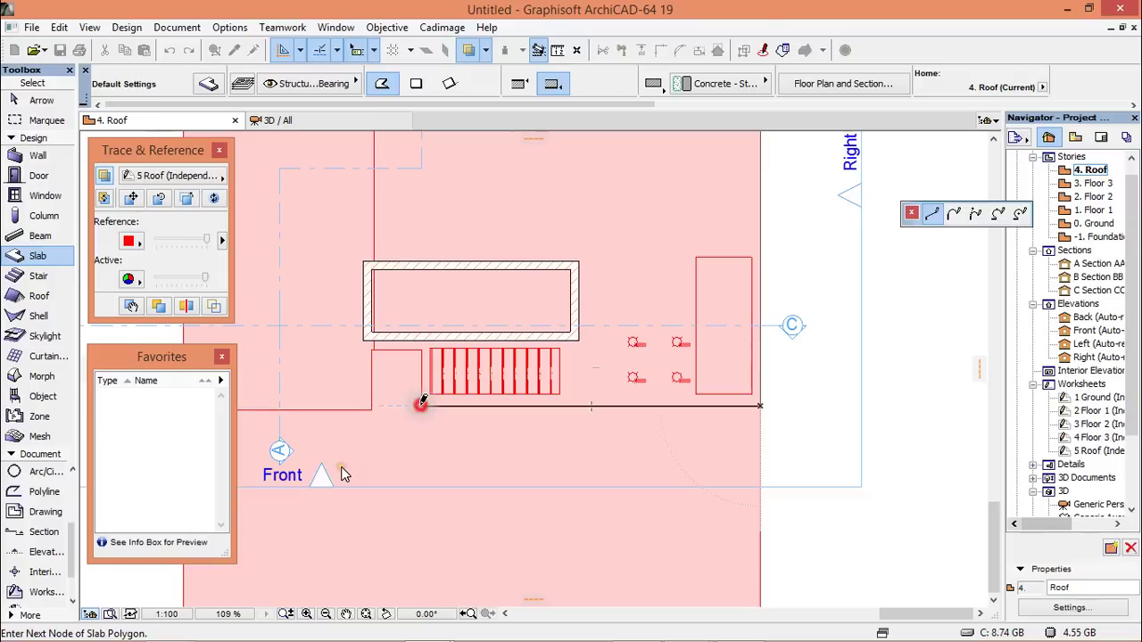
# Step: Trace the roof slab outline along the front edge, around the notch and up the left boundary, closing it at the back-left corner
pyautogui.click(421, 405)
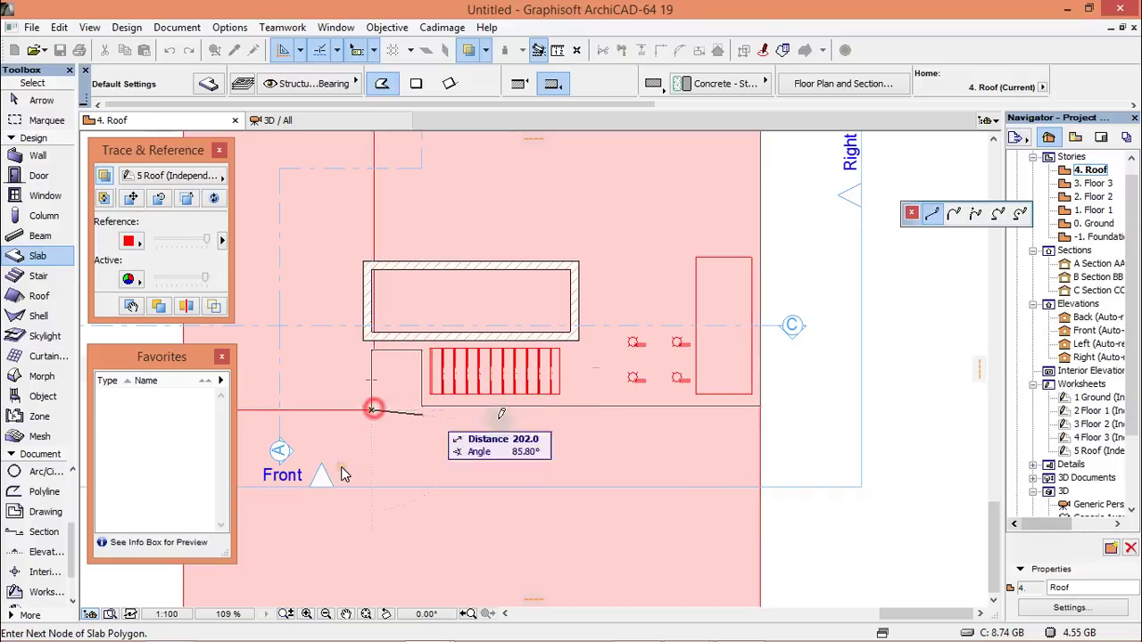
pyautogui.scroll(-4, 410, 408)
pyautogui.scroll(3, 410, 408)
pyautogui.click(330, 412)
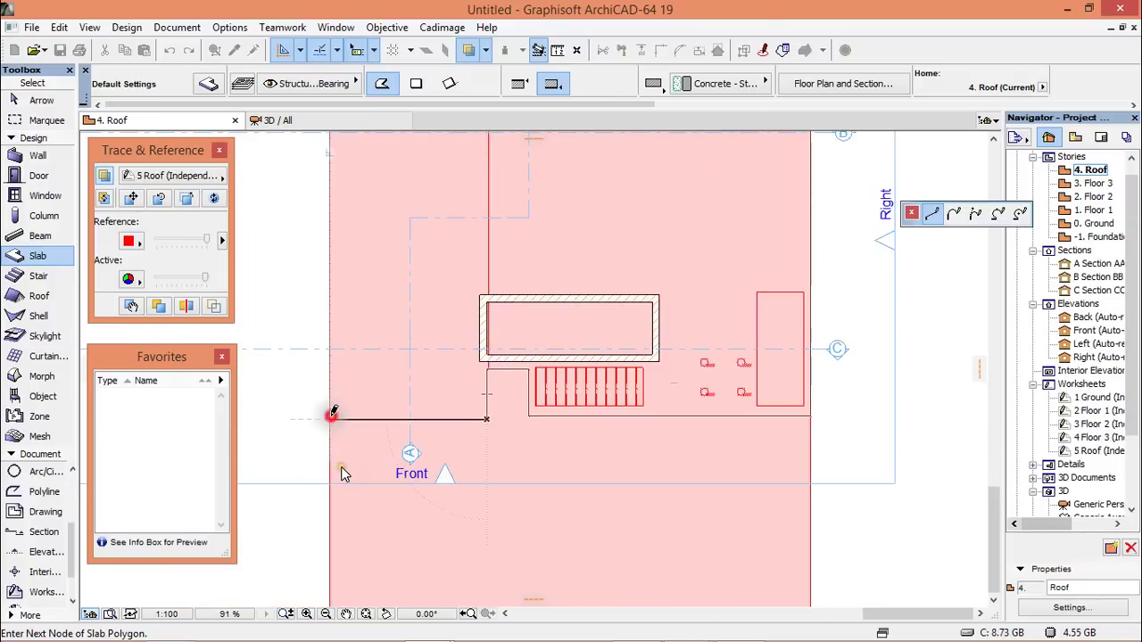
pyautogui.scroll(-3, 338, 434)
pyautogui.click(332, 225)
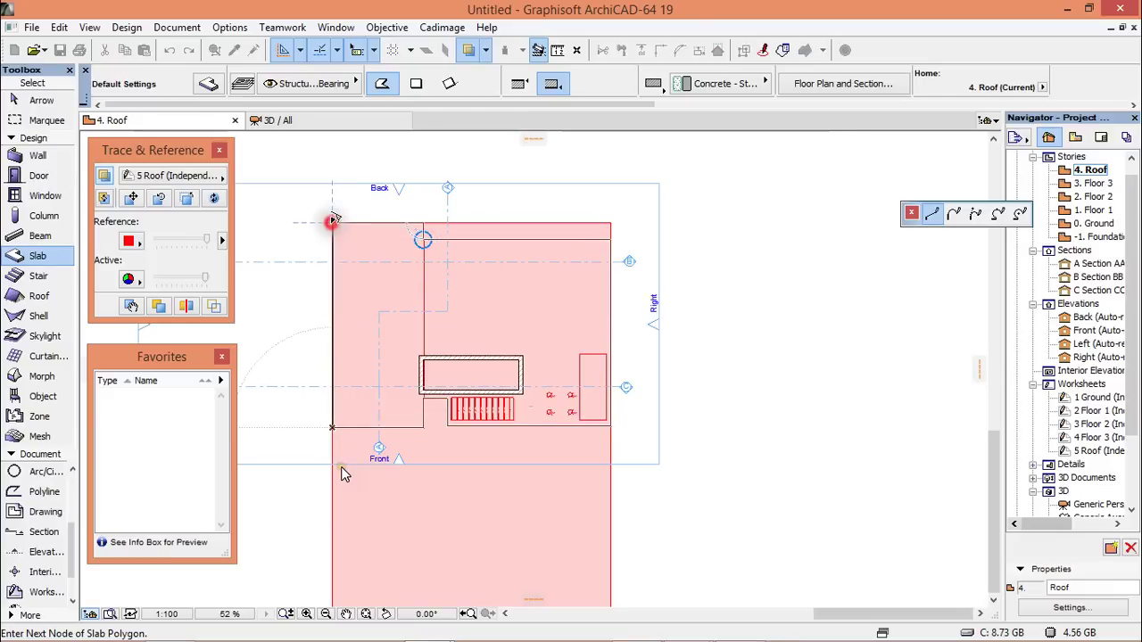
# Step: Set the default slab's offset to the home story to 0
pyautogui.scroll(1, 544, 314)
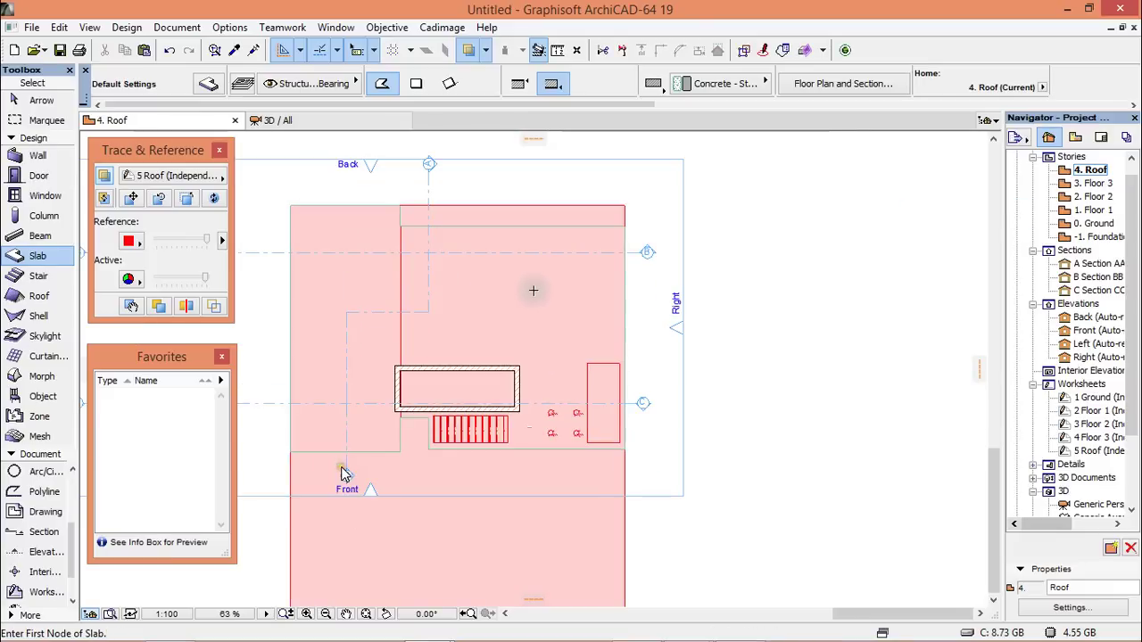
pyautogui.scroll(1, 486, 278)
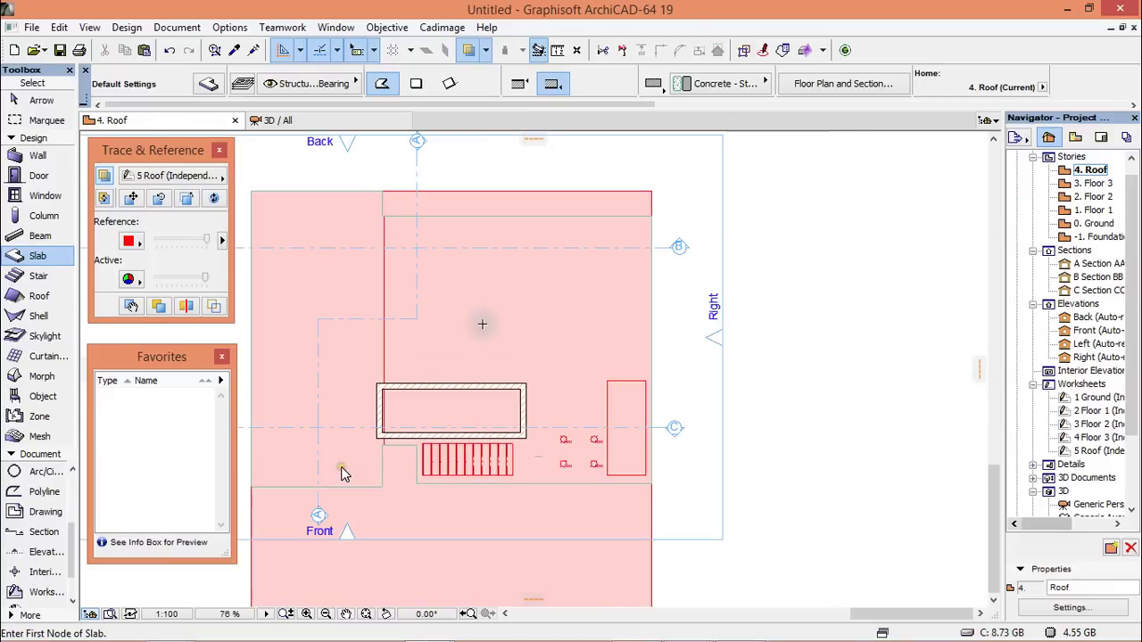
pyautogui.scroll(1, 470, 354)
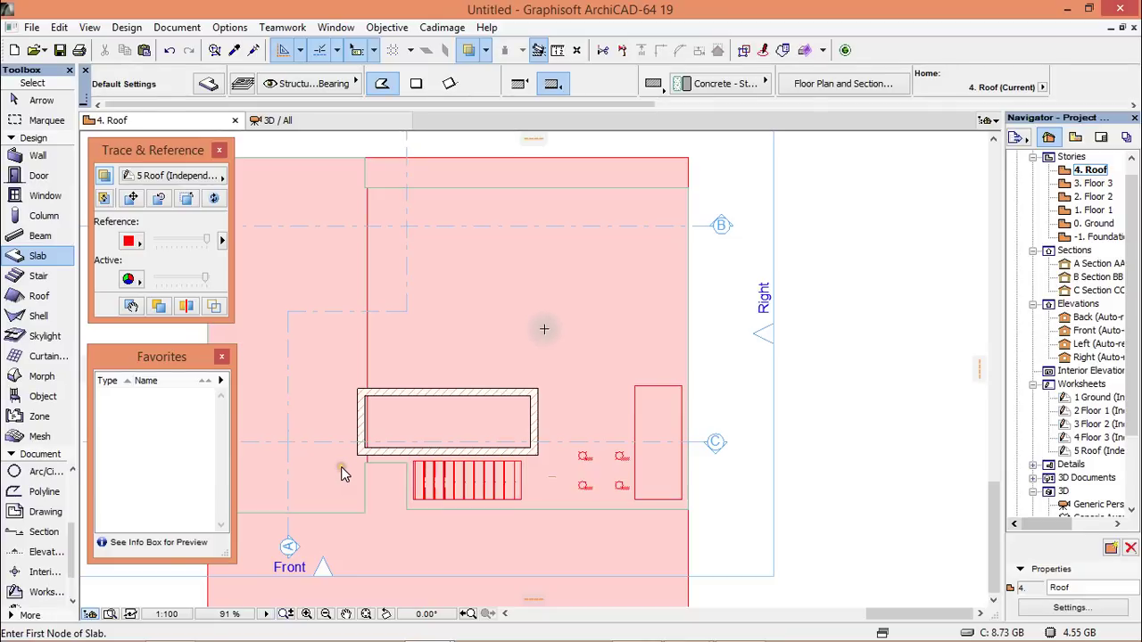
pyautogui.click(206, 85)
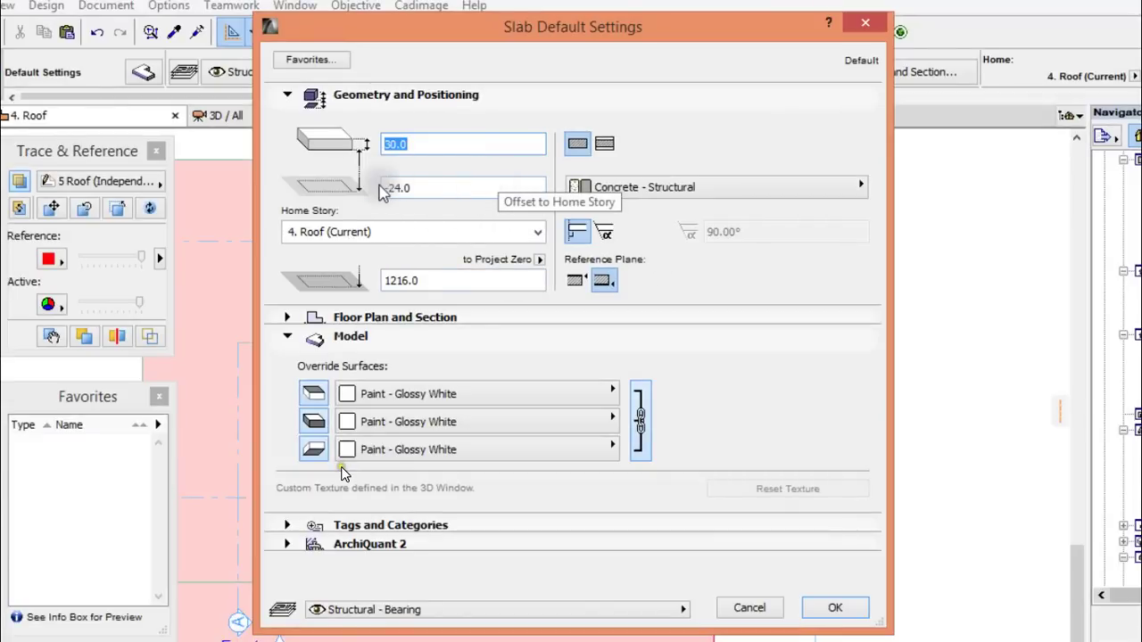
pyautogui.click(416, 188)
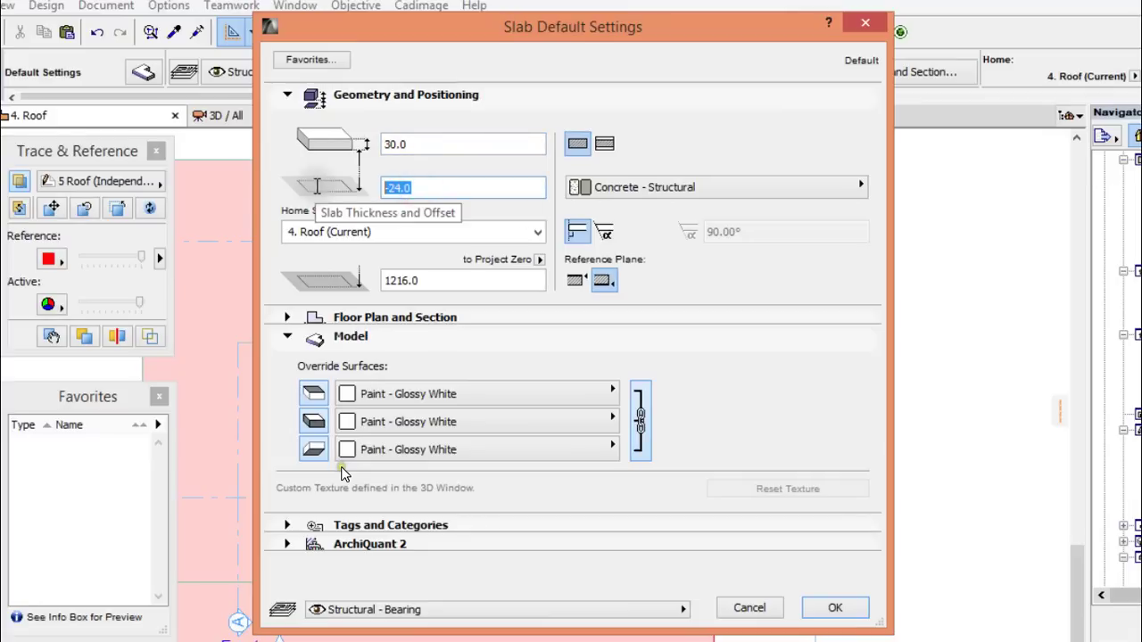
pyautogui.write('0')
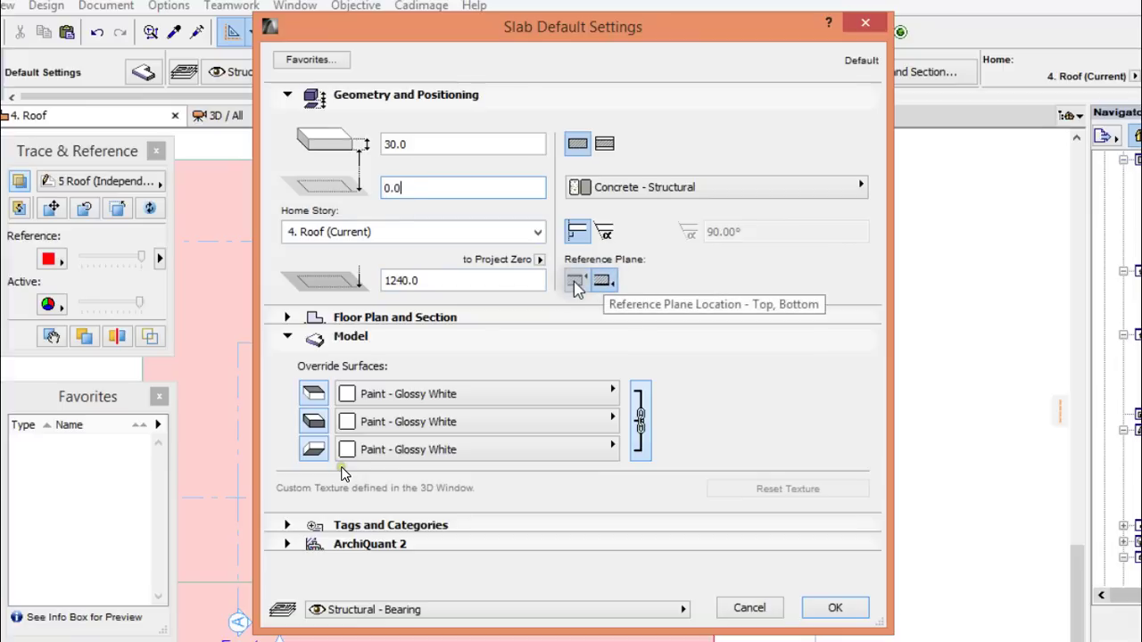
pyautogui.click(834, 609)
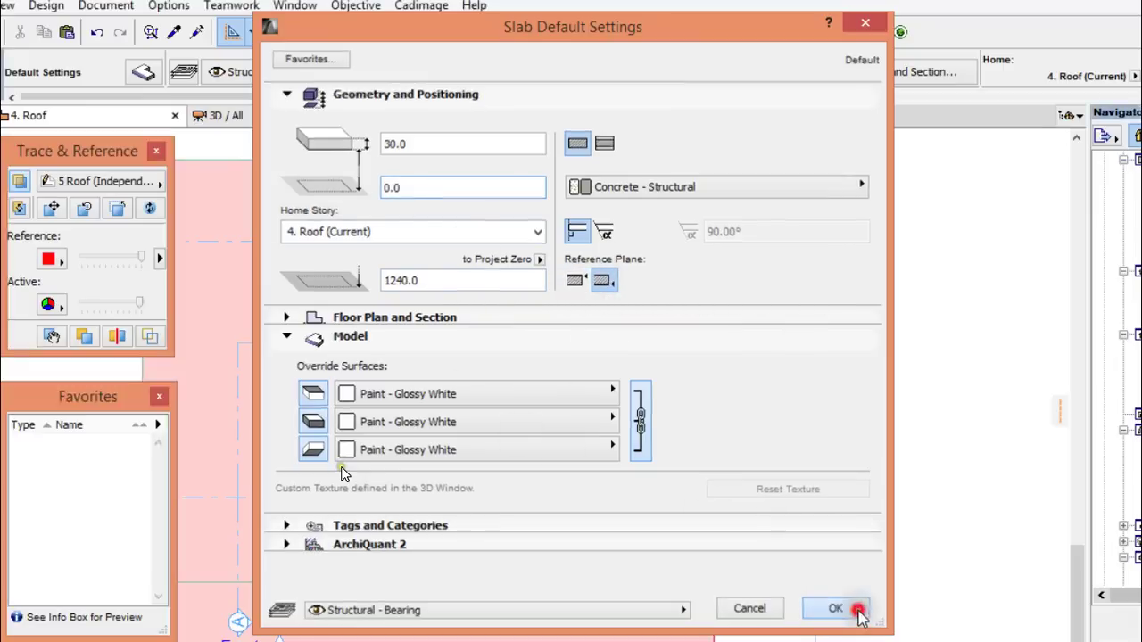
pyautogui.scroll(-2, 772, 323)
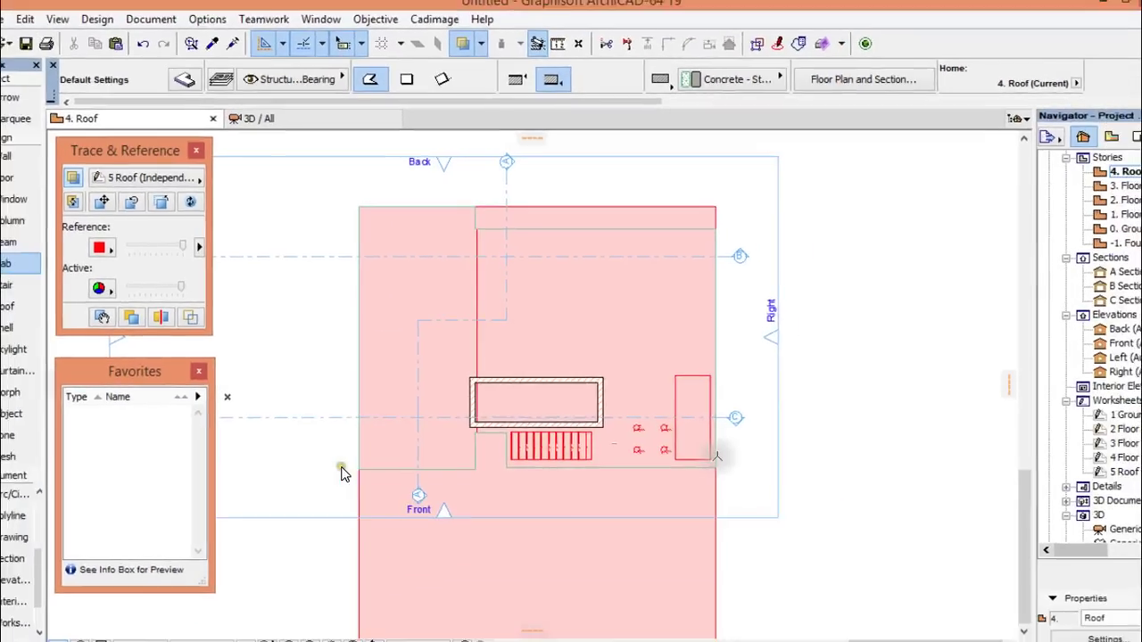
# Step: Set the default slab's surface override to Paint - Dark Gray
pyautogui.scroll(1, 729, 467)
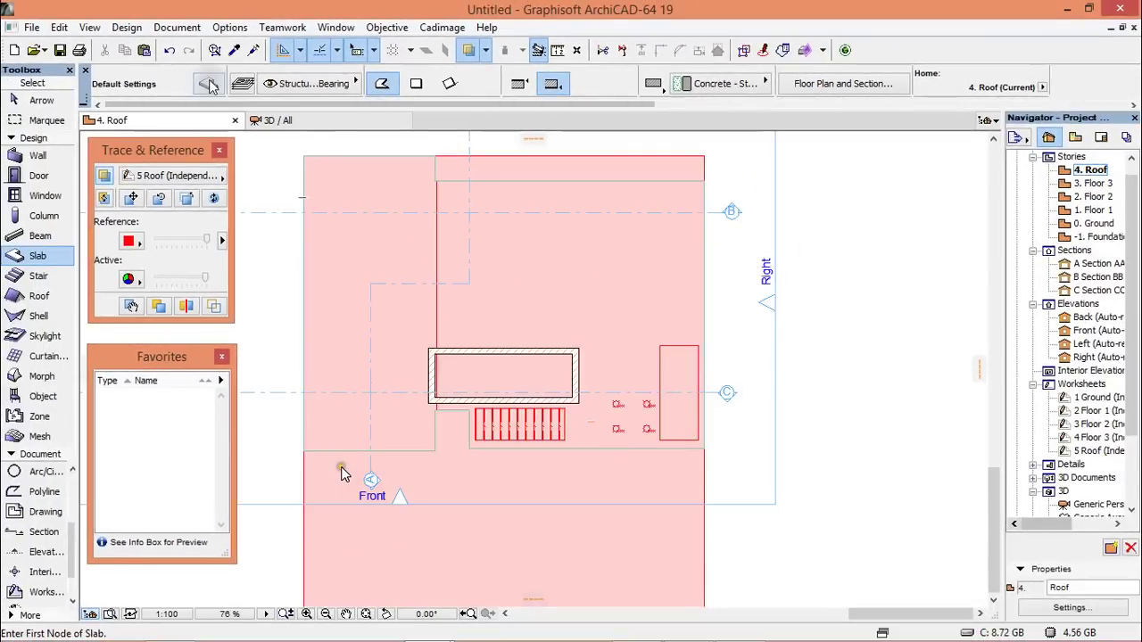
pyautogui.hotkey('ctrl', 't')
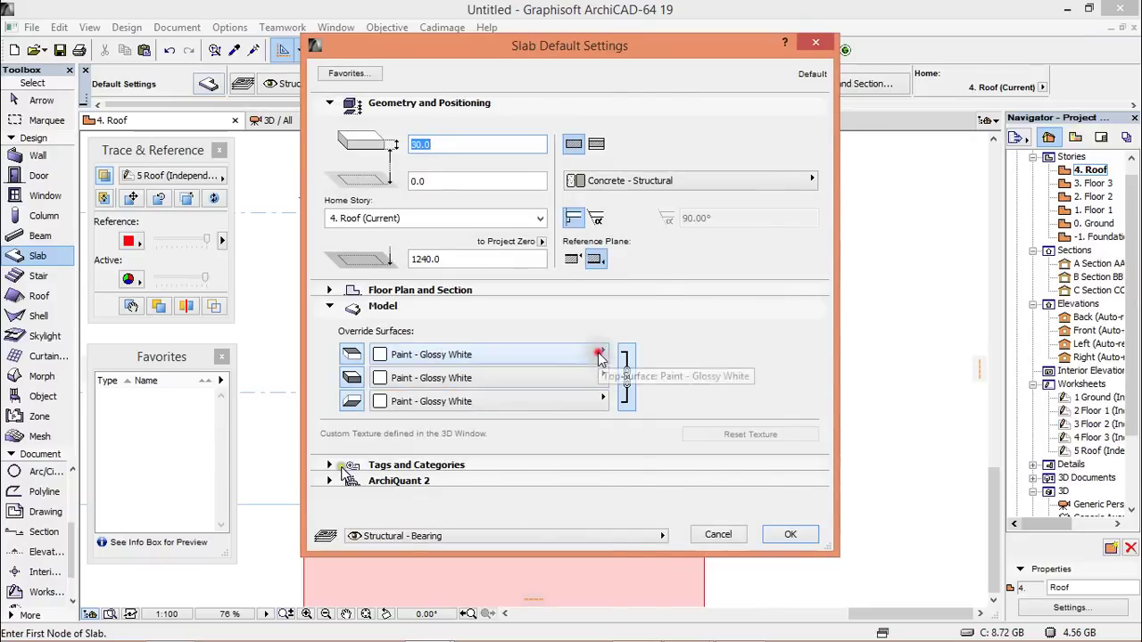
pyautogui.click(600, 353)
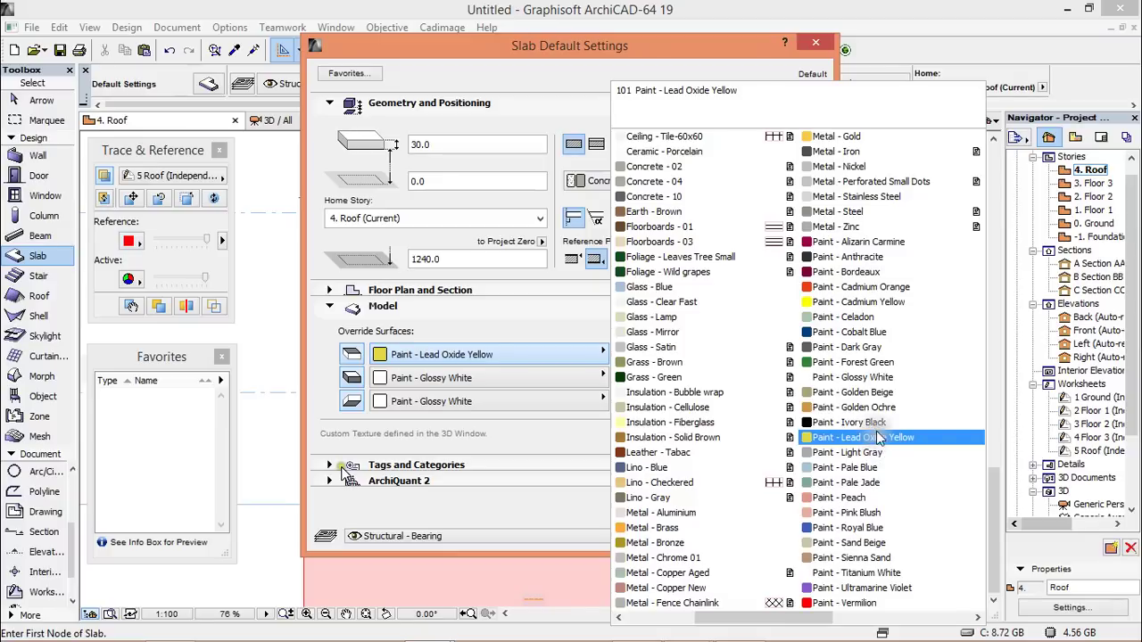
pyautogui.click(872, 349)
pyautogui.click(784, 534)
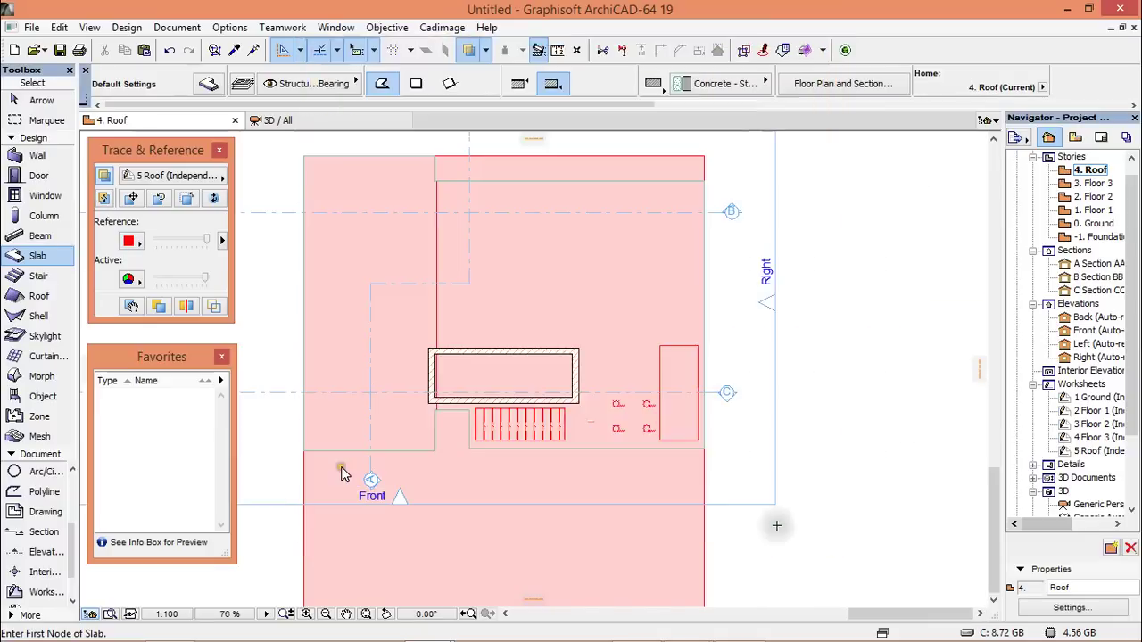
# Step: Start a second roof slab at the inner back-right corner, trace the back edge to the vertical line and about 822 down to the notch
pyautogui.click(704, 180)
pyautogui.scroll(4, 439, 177)
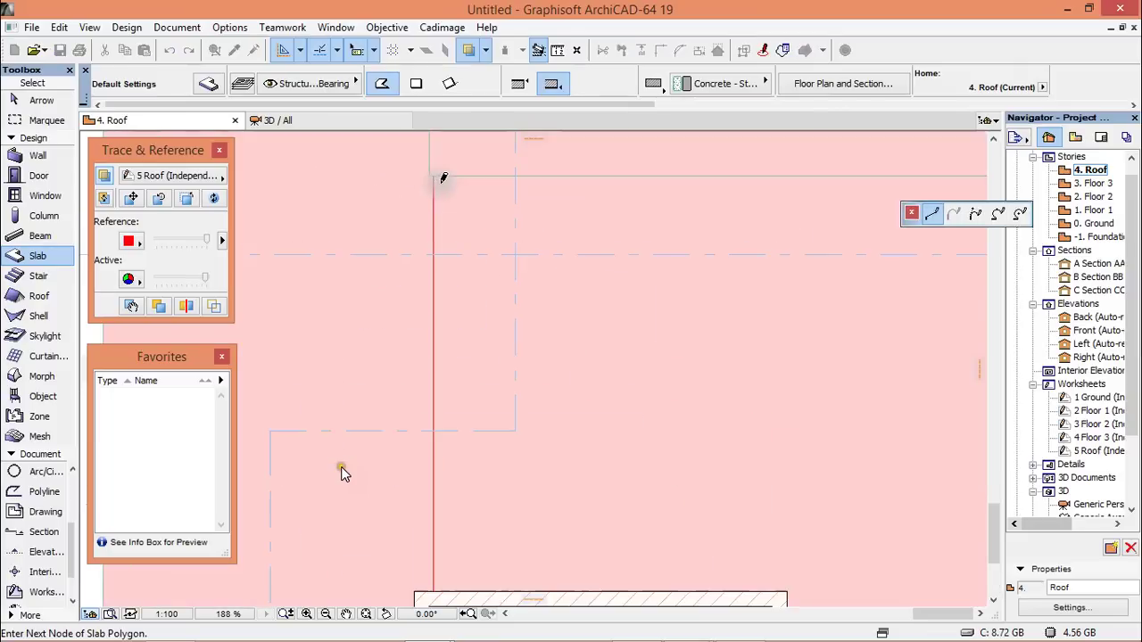
pyautogui.scroll(-3, 438, 173)
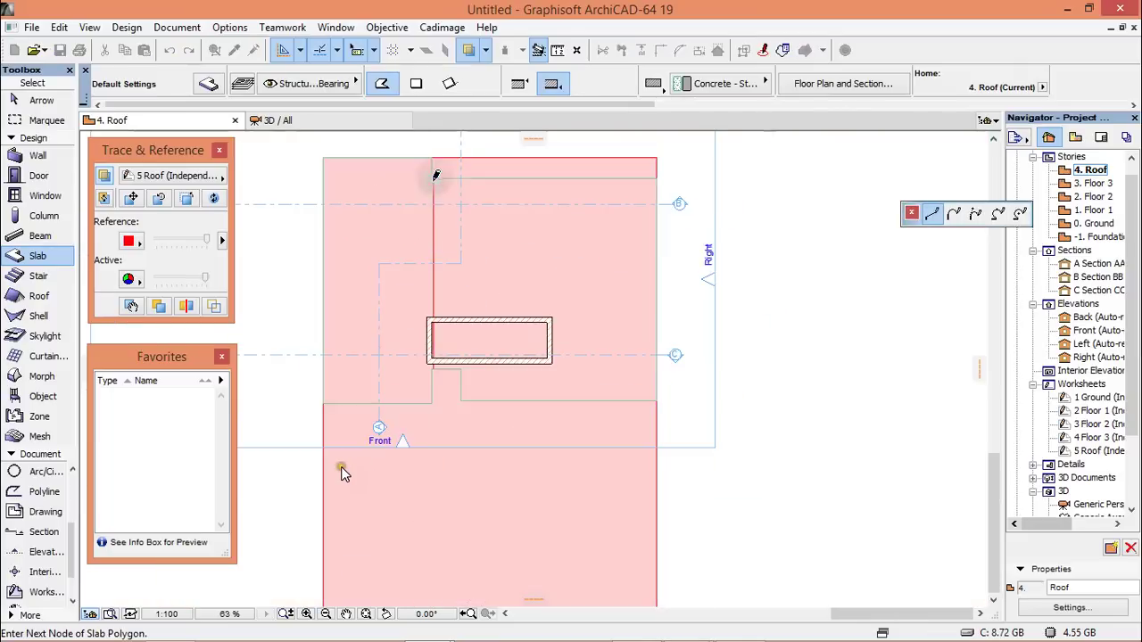
pyautogui.scroll(2, 435, 358)
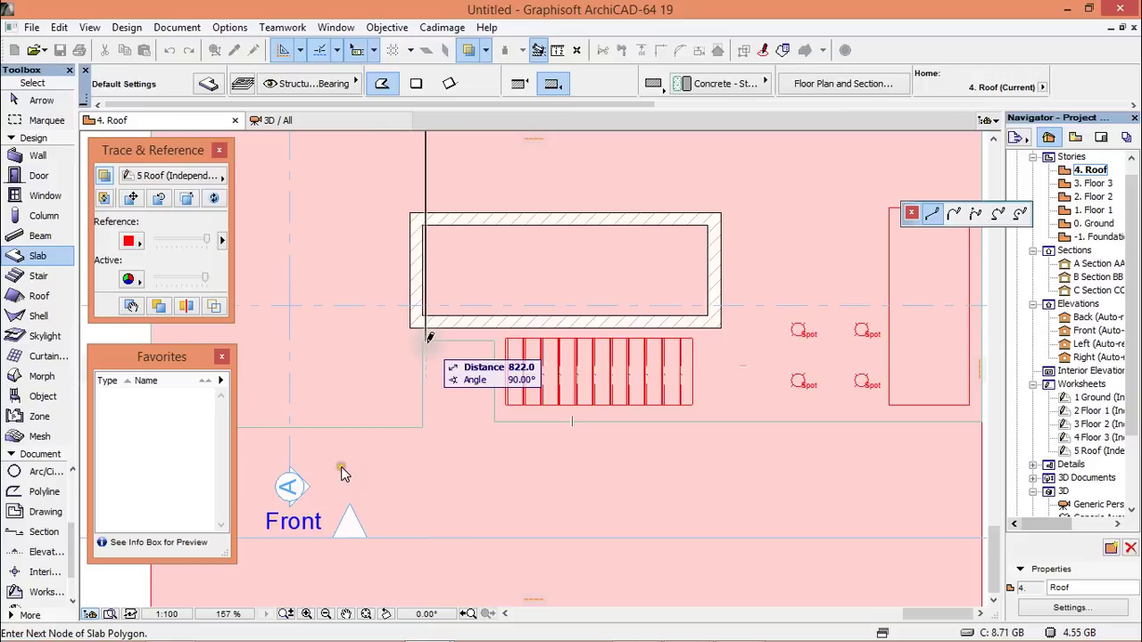
pyautogui.click(425, 340)
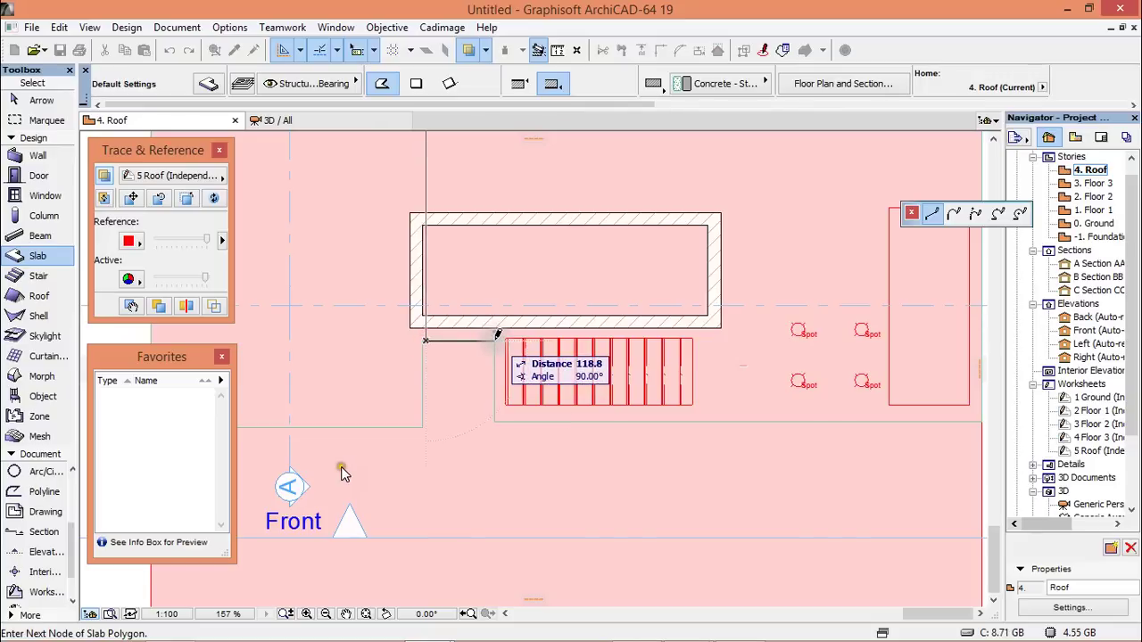
# Step: Trace the dark gray roof slab about 119 across the notch, 140 down and along the front edge, closing it at the inner back-right corner
pyautogui.click(493, 340)
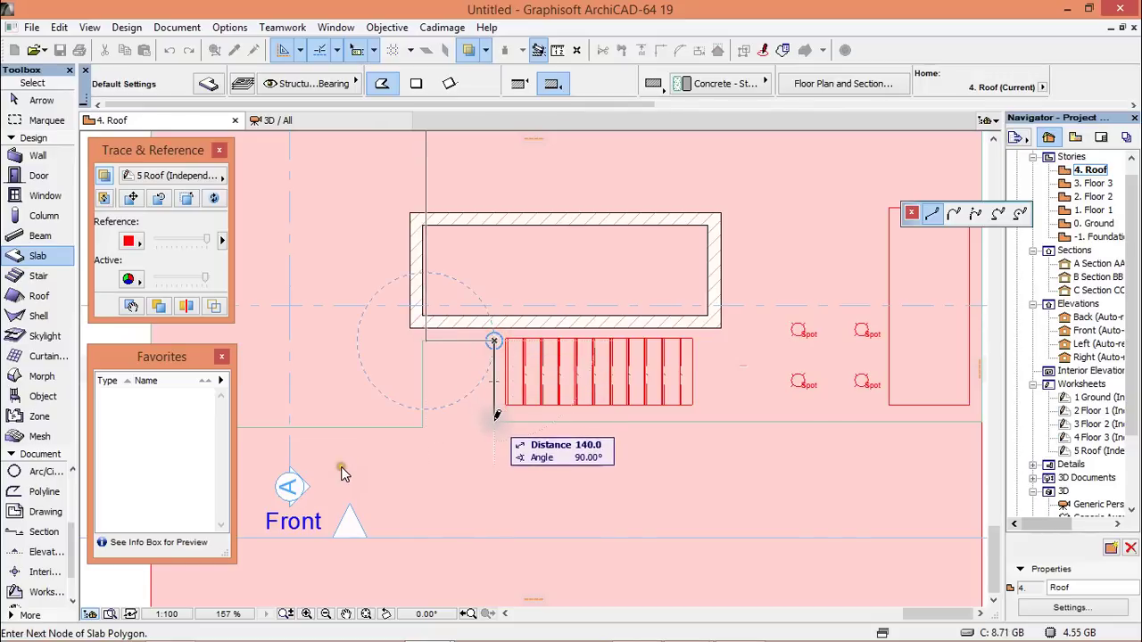
pyautogui.click(496, 421)
pyautogui.scroll(-3, 585, 400)
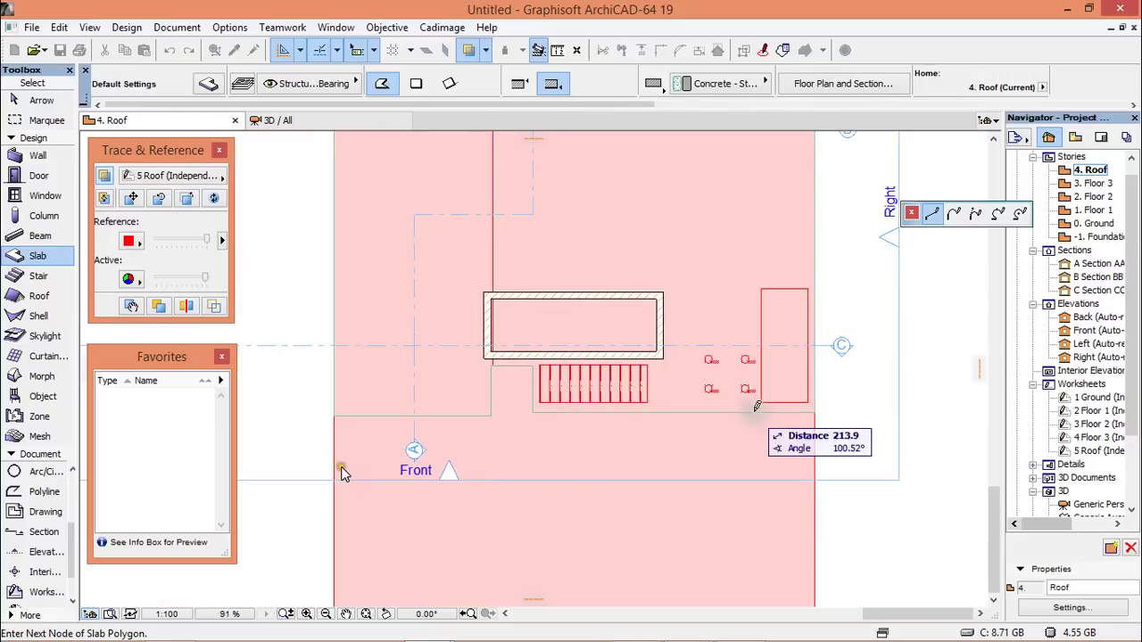
pyautogui.click(817, 407)
pyautogui.scroll(-3, 811, 393)
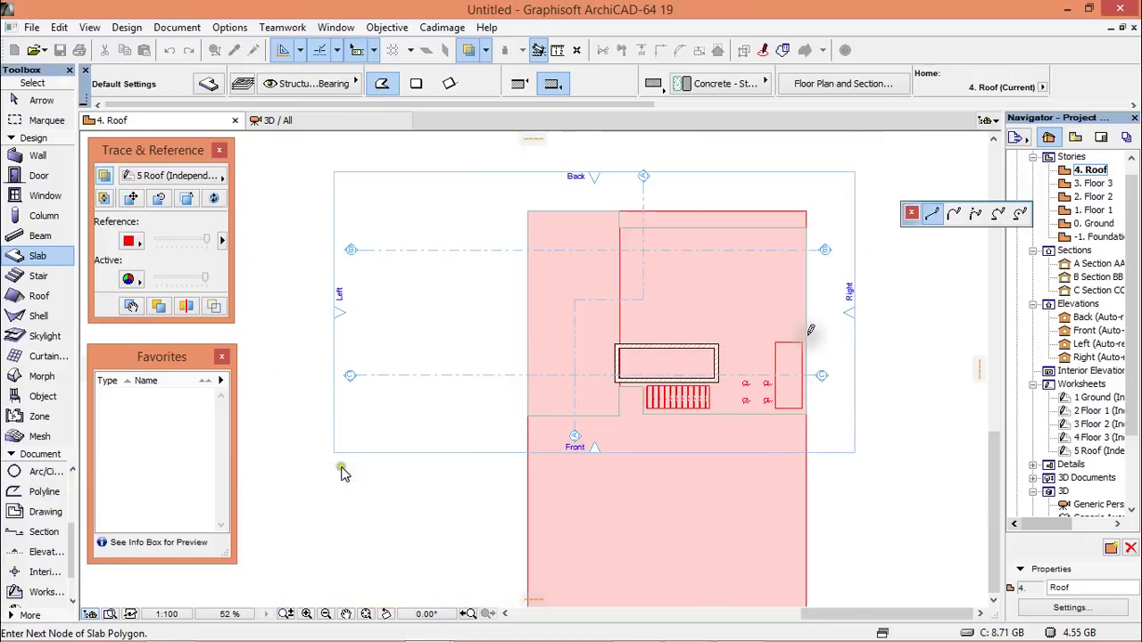
pyautogui.click(806, 212)
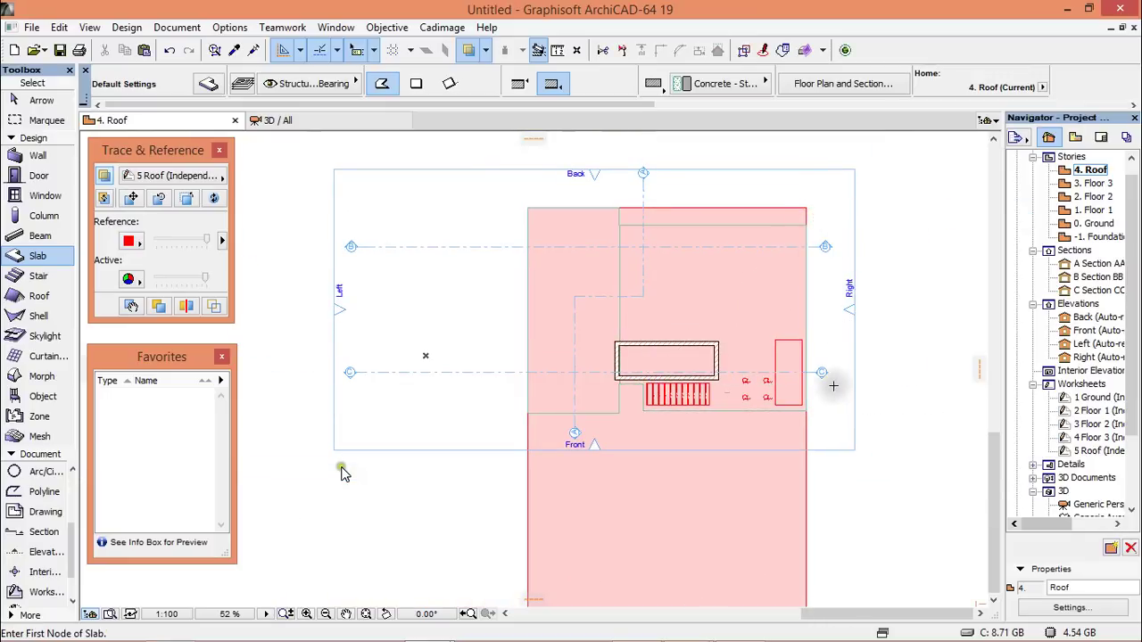
# Step: In the 3D view, set the Floor 1 slab's offset to its home story to 0
pyautogui.press('F3')
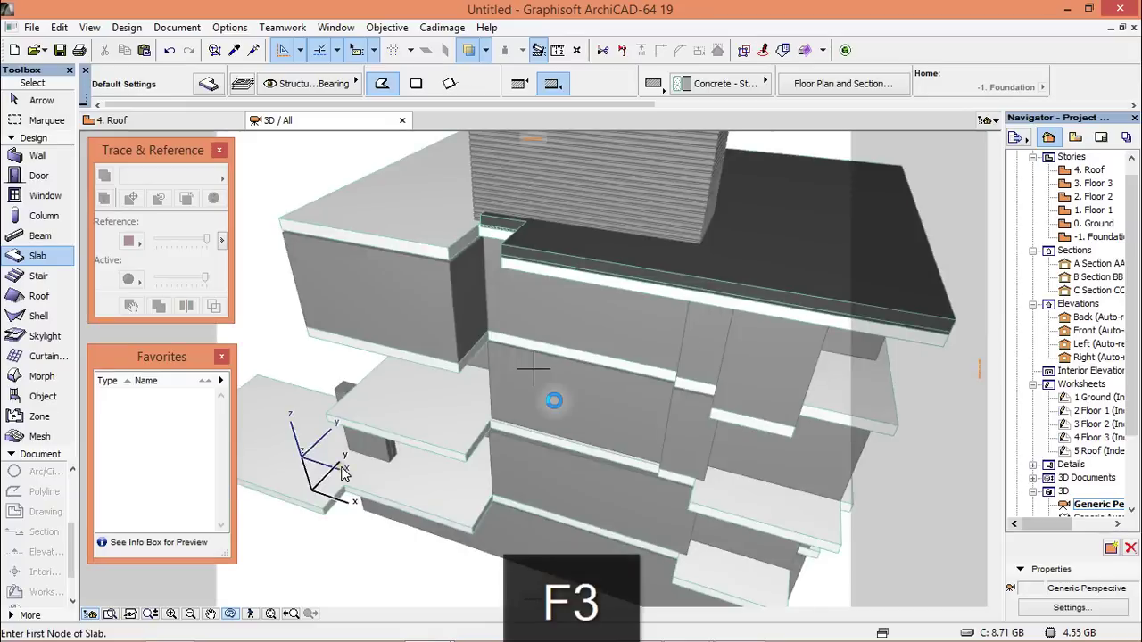
pyautogui.moveTo(560, 396); pyautogui.dragTo(587, 377)
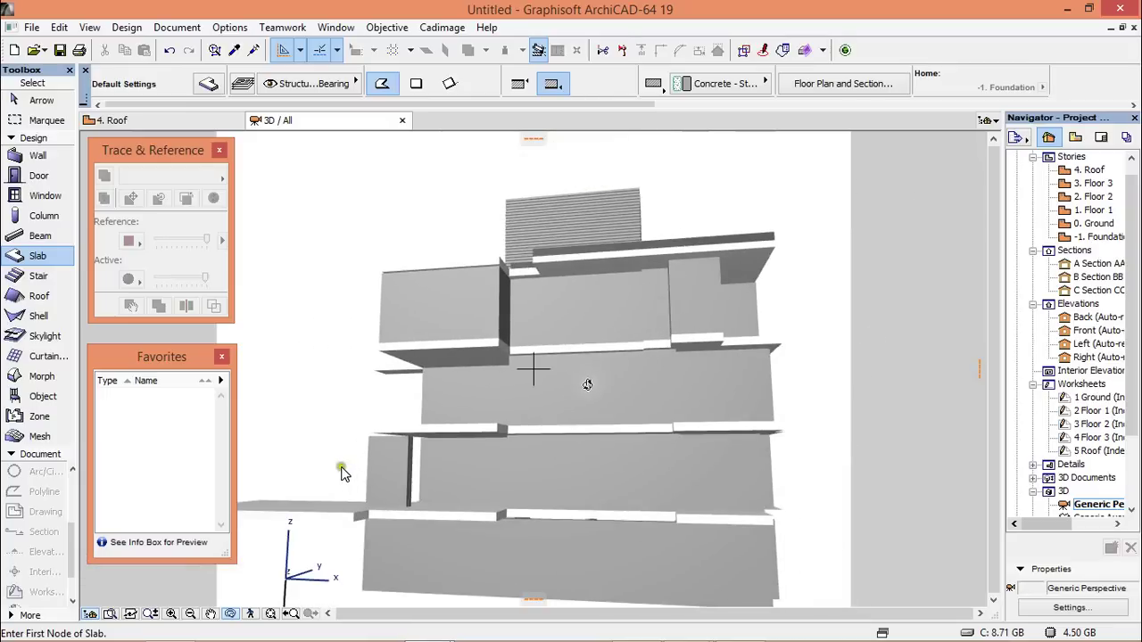
pyautogui.scroll(-3, 587, 384)
pyautogui.moveTo(560, 489); pyautogui.dragTo(688, 461)
pyautogui.scroll(5, 708, 498)
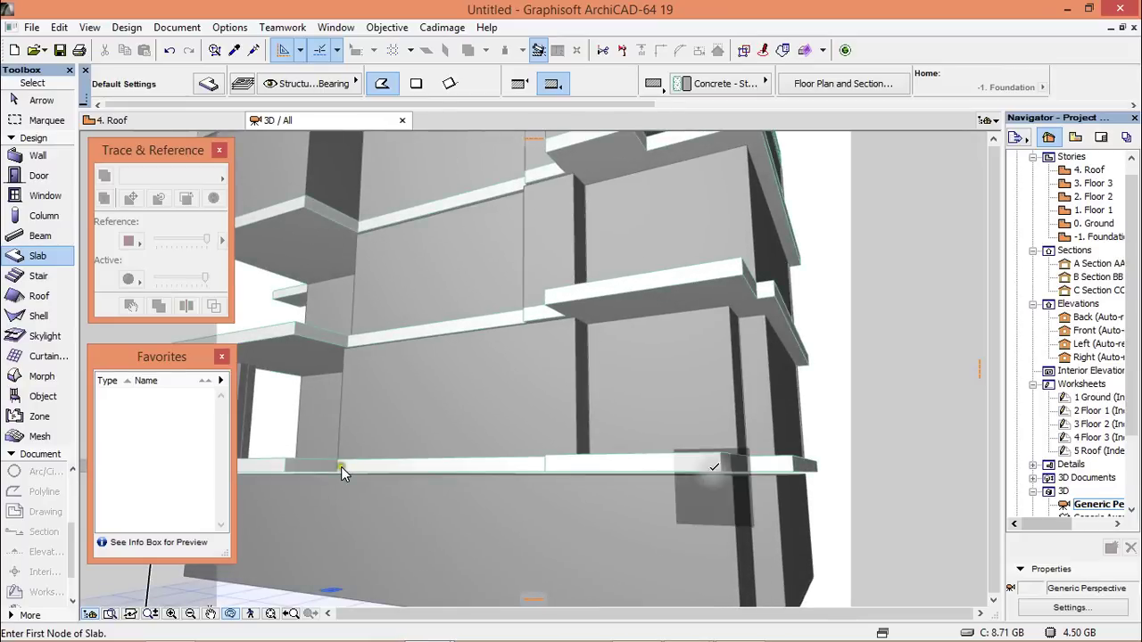
pyautogui.click(715, 468)
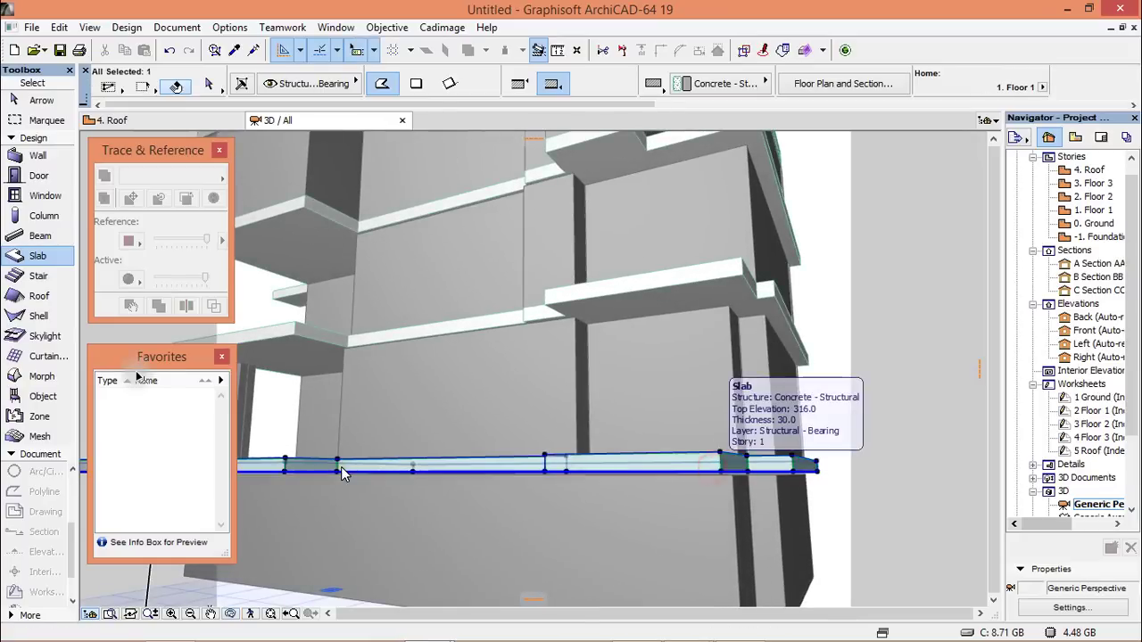
pyautogui.click(207, 89)
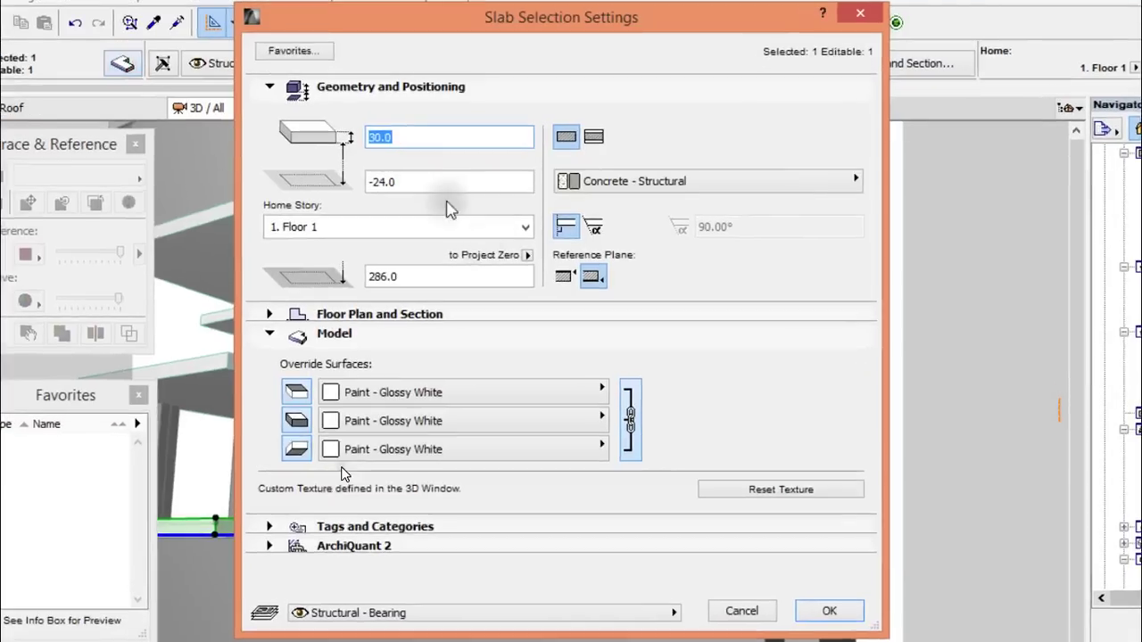
pyautogui.doubleClick(453, 180)
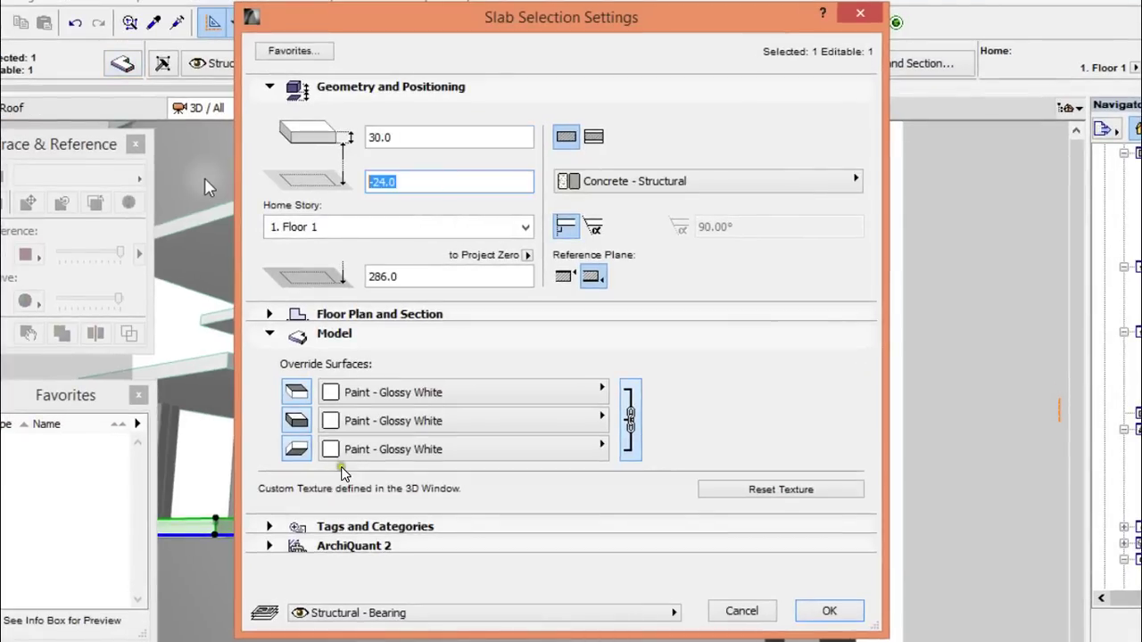
pyautogui.write('0')
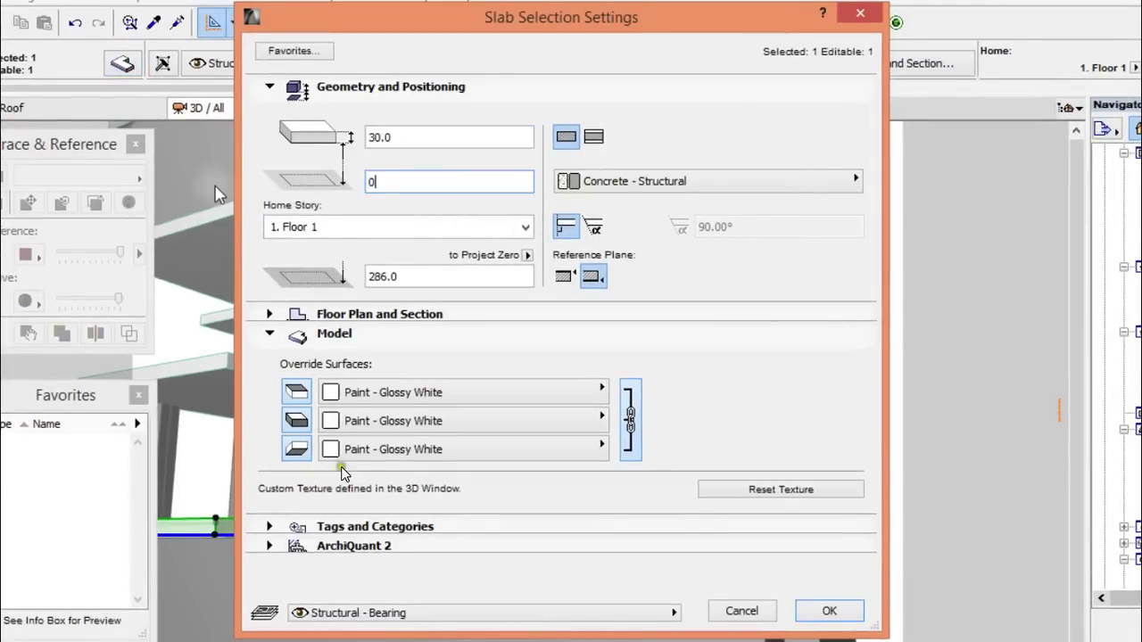
pyautogui.click(825, 613)
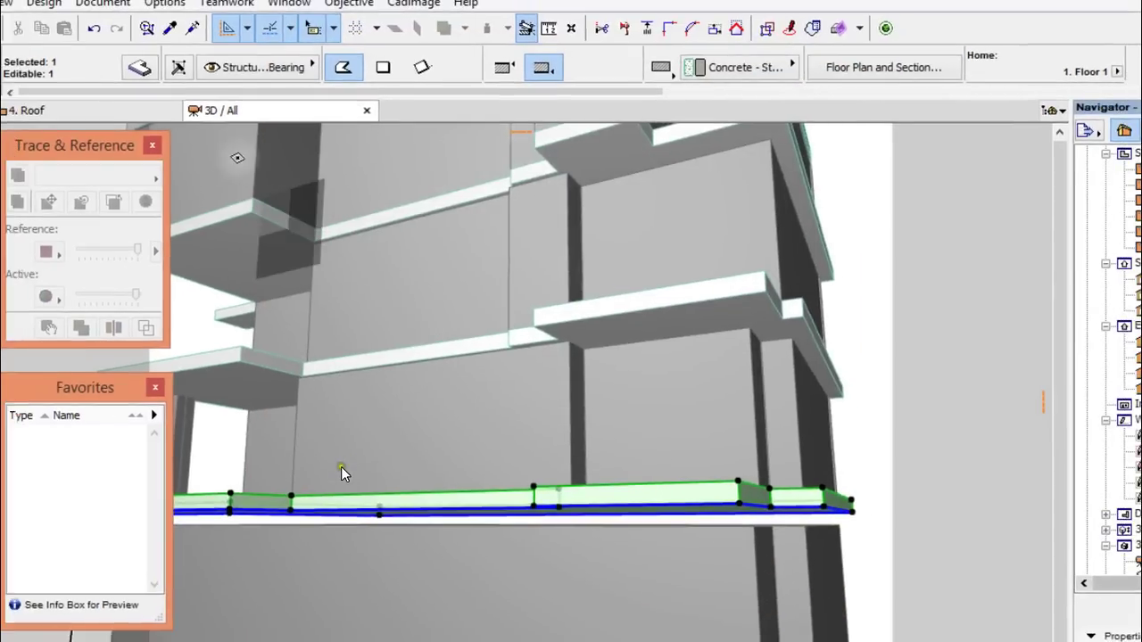
# Step: Set the Floor 1 slab's reference plane to its top face
pyautogui.hotkey('ctrl', 't')
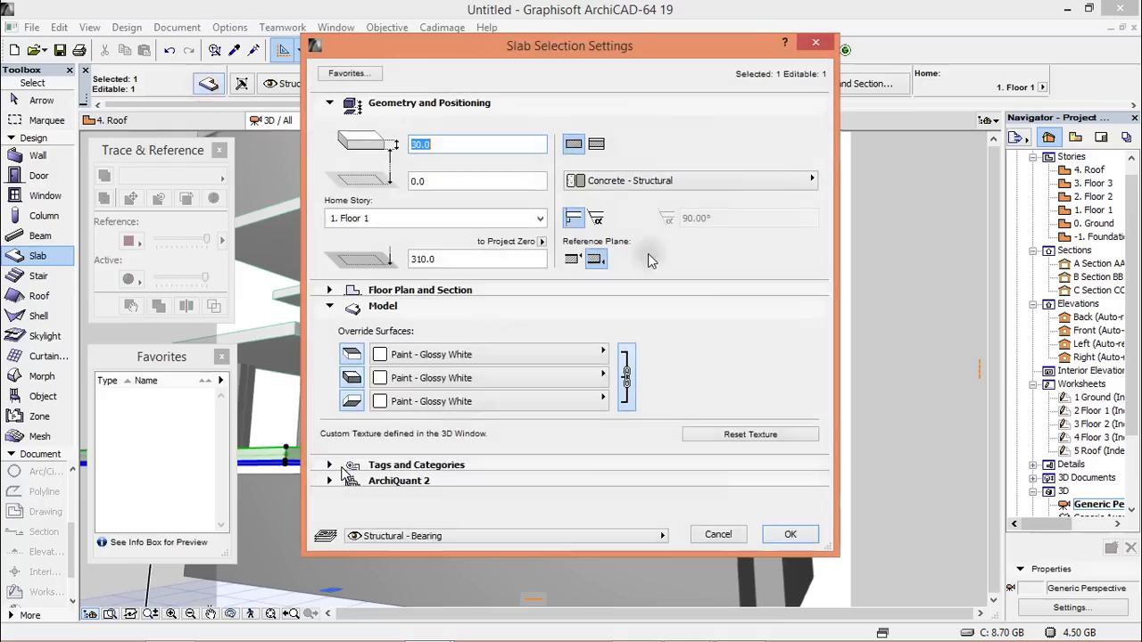
pyautogui.click(571, 259)
pyautogui.click(788, 535)
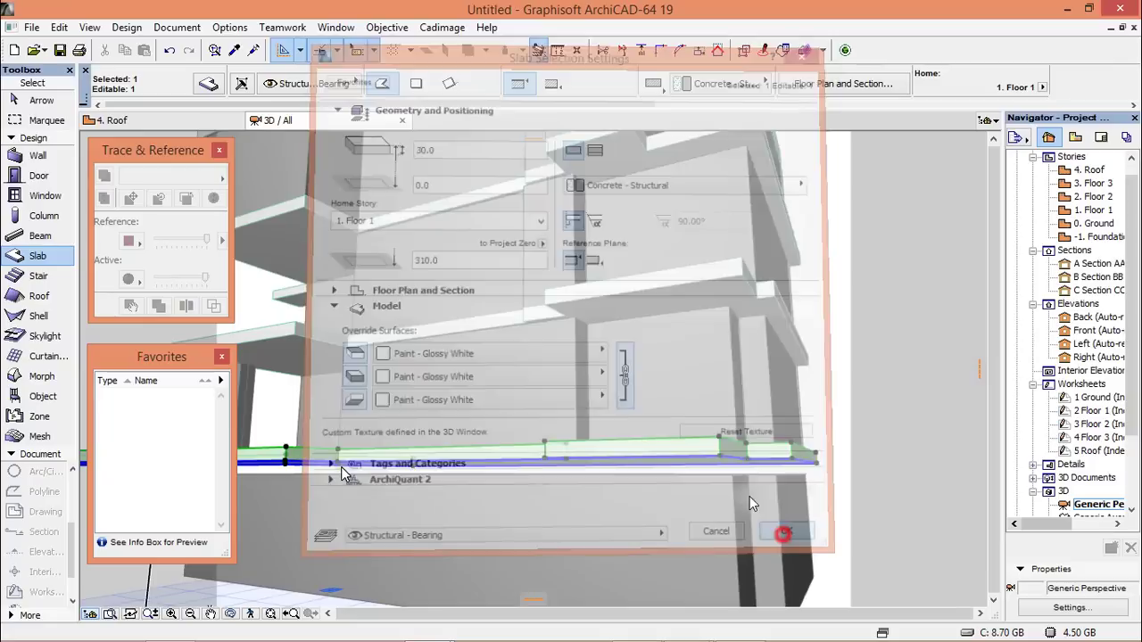
# Step: Set the home story offset of the Floor 2, Floor 3 and white Roof slabs to 0 and their reference plane to the top face
pyautogui.scroll(-6, 341, 473)
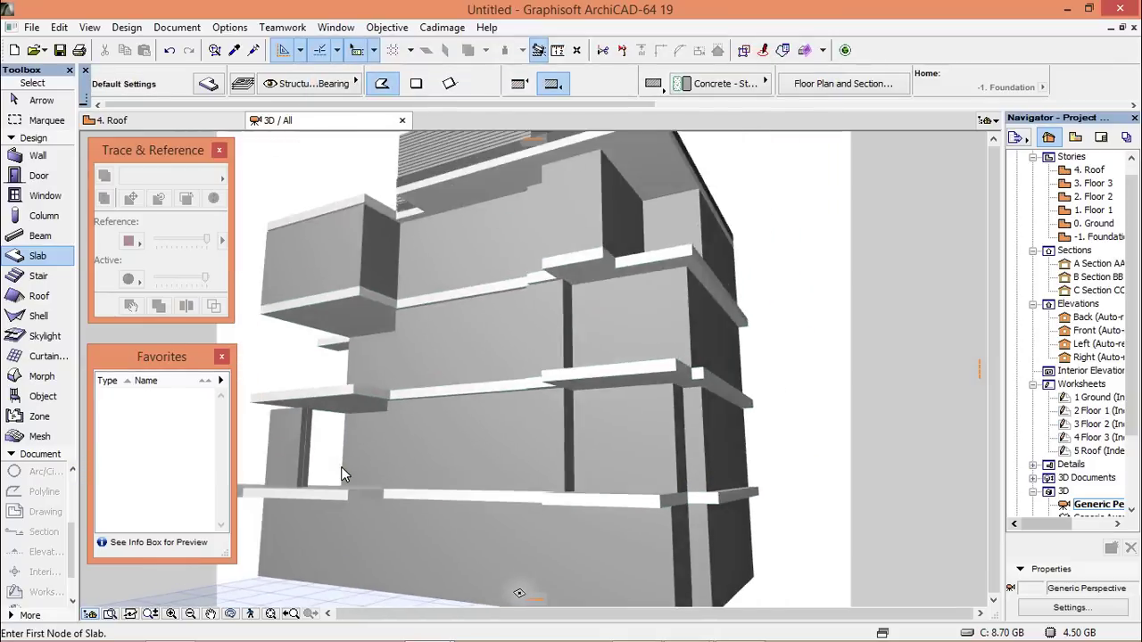
pyautogui.keyDown('shift'); pyautogui.click(635, 402); pyautogui.keyUp('shift')
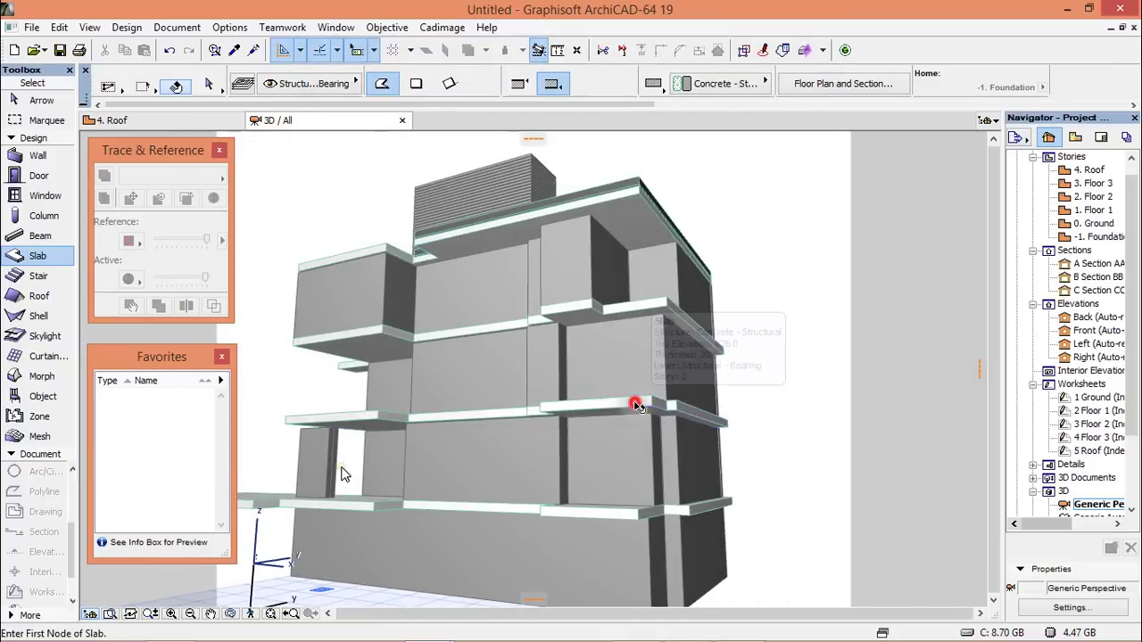
pyautogui.keyDown('shift'); pyautogui.click(617, 279); pyautogui.keyUp('shift')
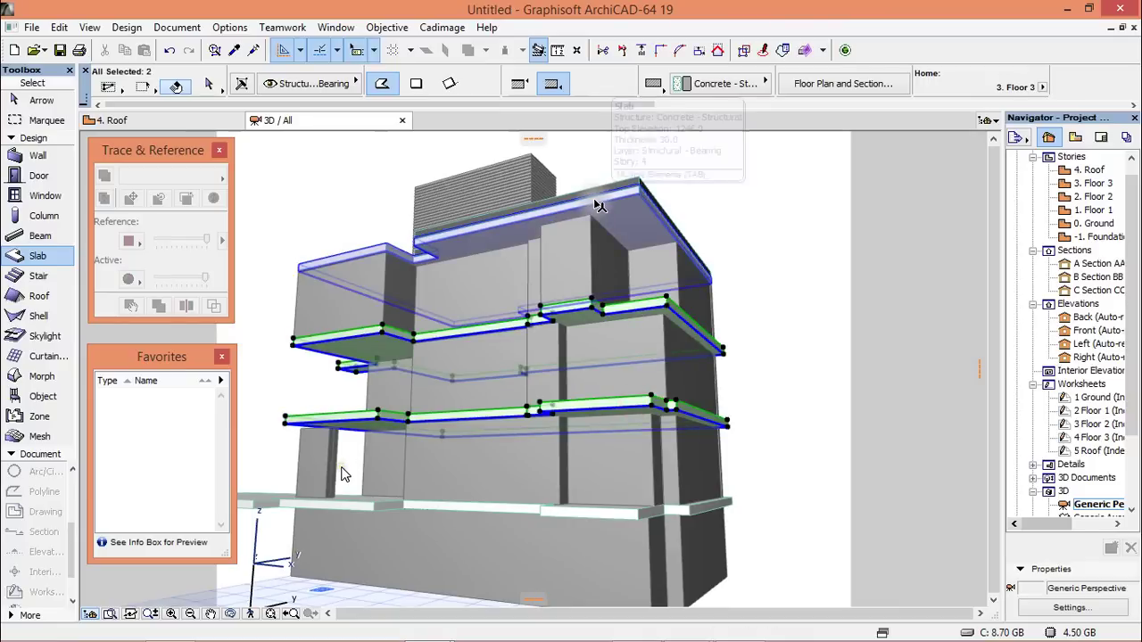
pyautogui.keyDown('shift'); pyautogui.click(598, 205); pyautogui.keyUp('shift')
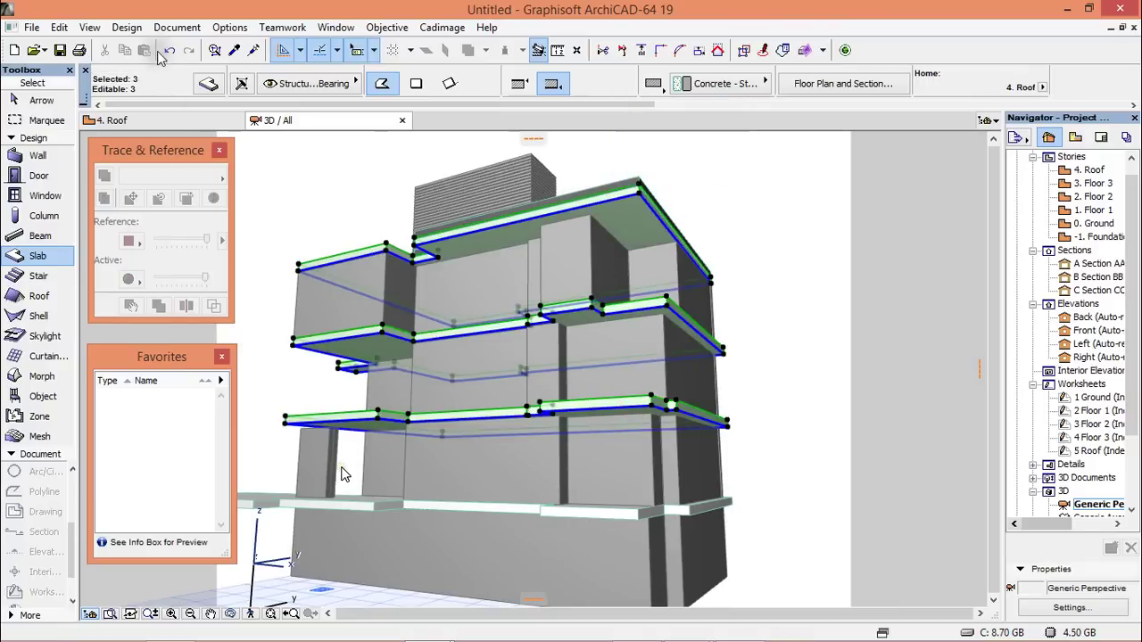
pyautogui.click(211, 84)
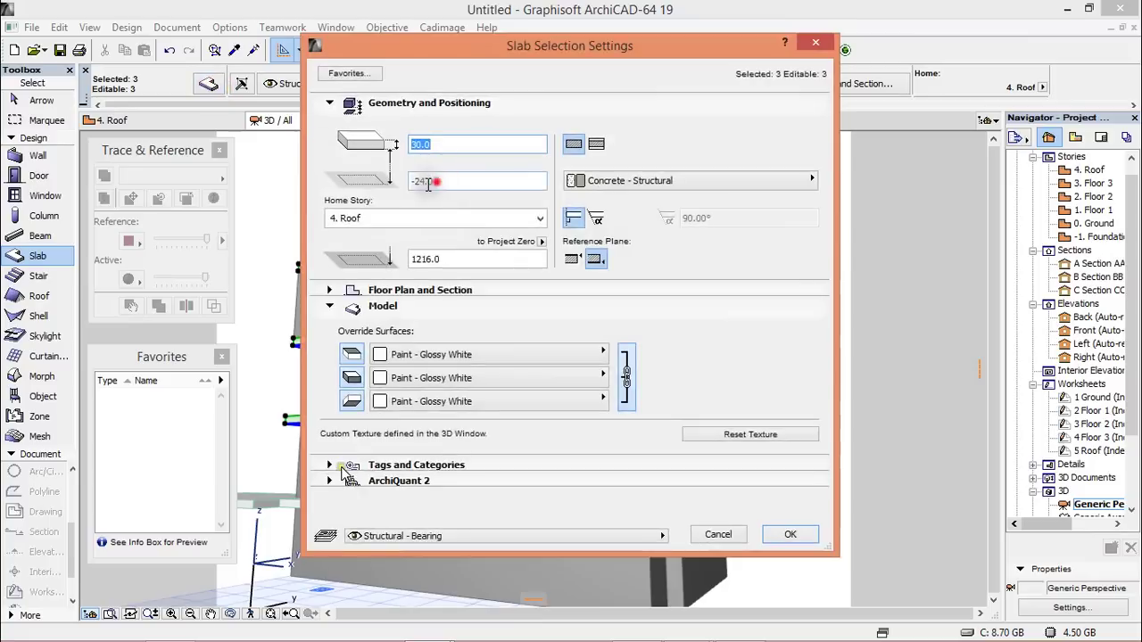
pyautogui.click(437, 181)
pyautogui.click(571, 258)
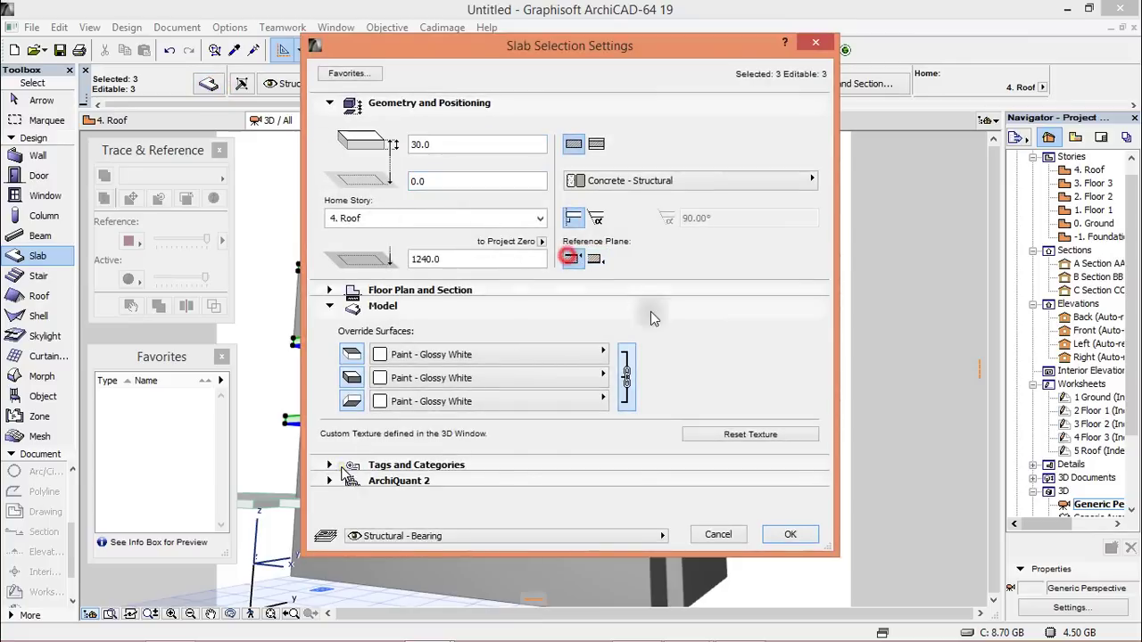
pyautogui.click(804, 538)
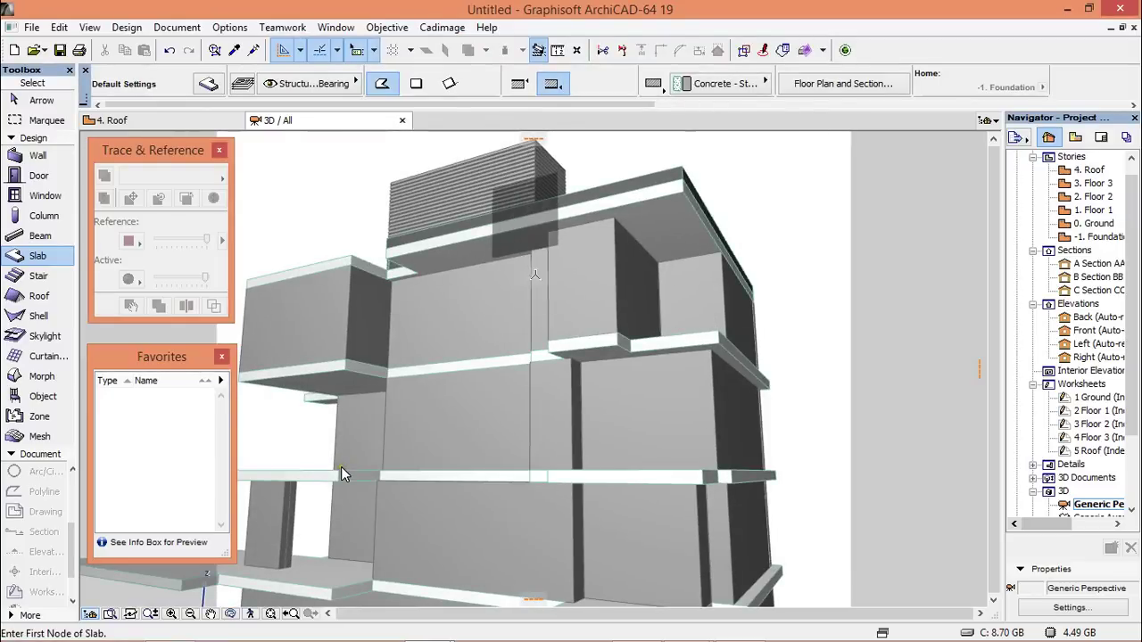
# Step: Examine how the slabs meet the walls on all stories from several sides of the 3D model
pyautogui.keyDown('shift'); pyautogui.moveTo(466, 324); pyautogui.dragTo(575, 375, button='middle'); pyautogui.keyUp('shift')
pyautogui.scroll(-5, 576, 376)
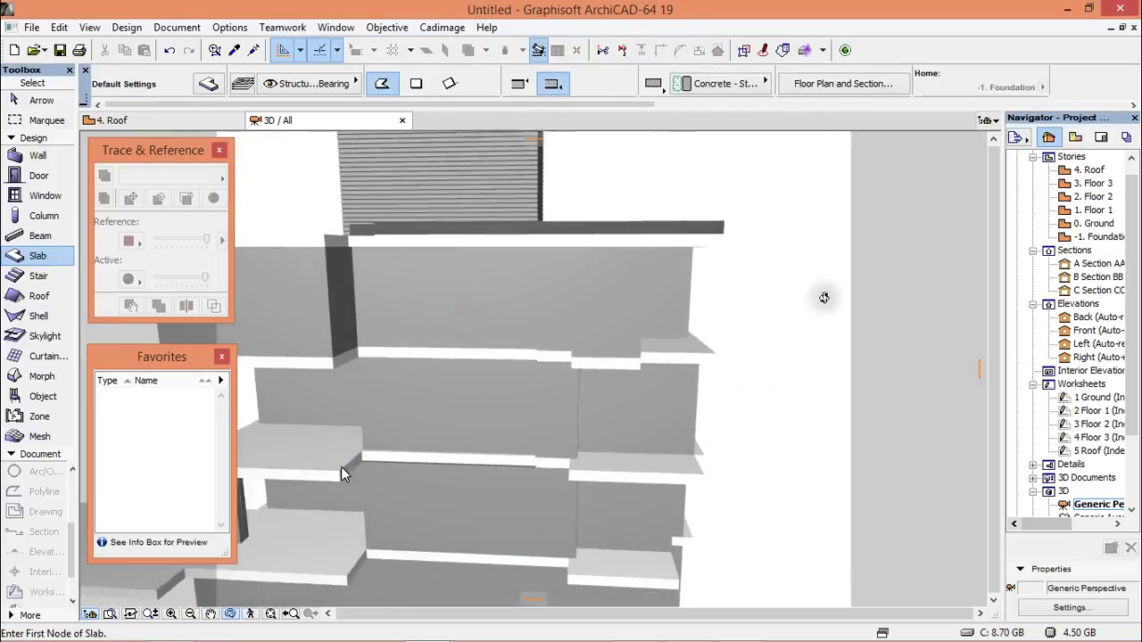
pyautogui.keyDown('shift'); pyautogui.moveTo(731, 308); pyautogui.dragTo(704, 397, button='middle'); pyautogui.keyUp('shift')
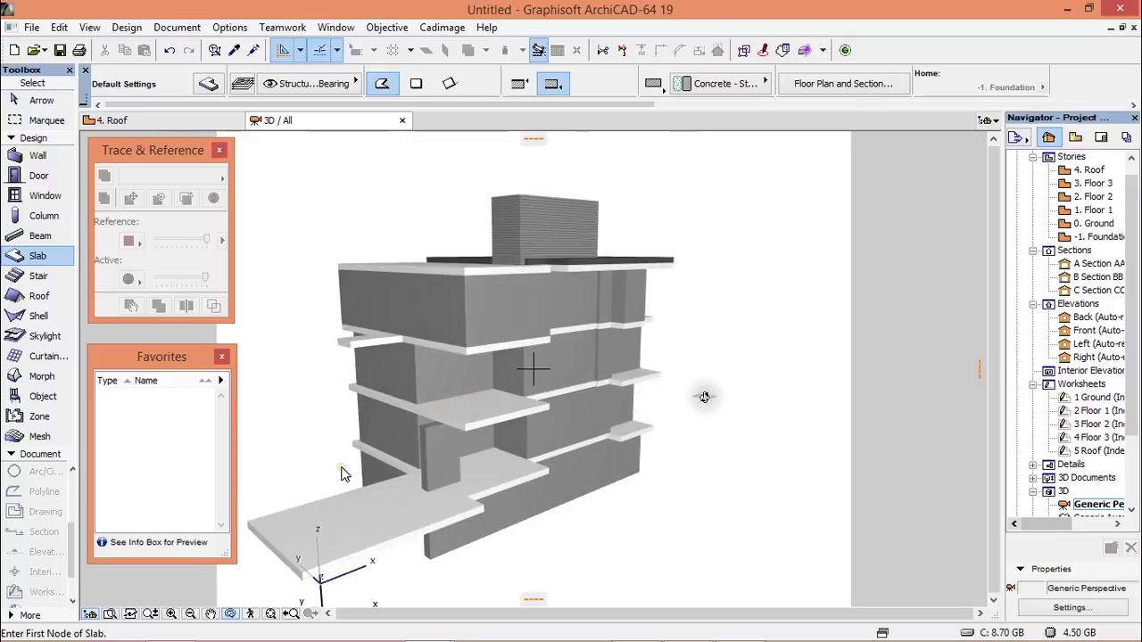
pyautogui.keyDown('shift'); pyautogui.moveTo(516, 451); pyautogui.dragTo(364, 451, button='middle'); pyautogui.keyUp('shift')
pyautogui.scroll(6, 364, 451)
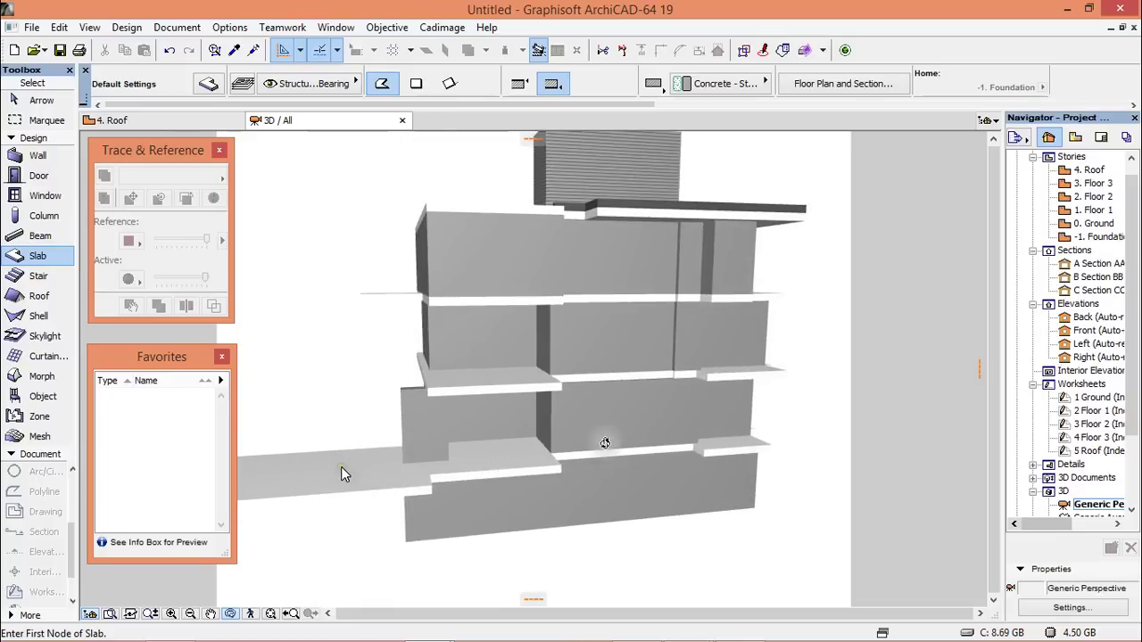
pyautogui.keyDown('shift'); pyautogui.moveTo(441, 438); pyautogui.dragTo(574, 506, button='middle'); pyautogui.keyUp('shift')
pyautogui.scroll(3, 589, 481)
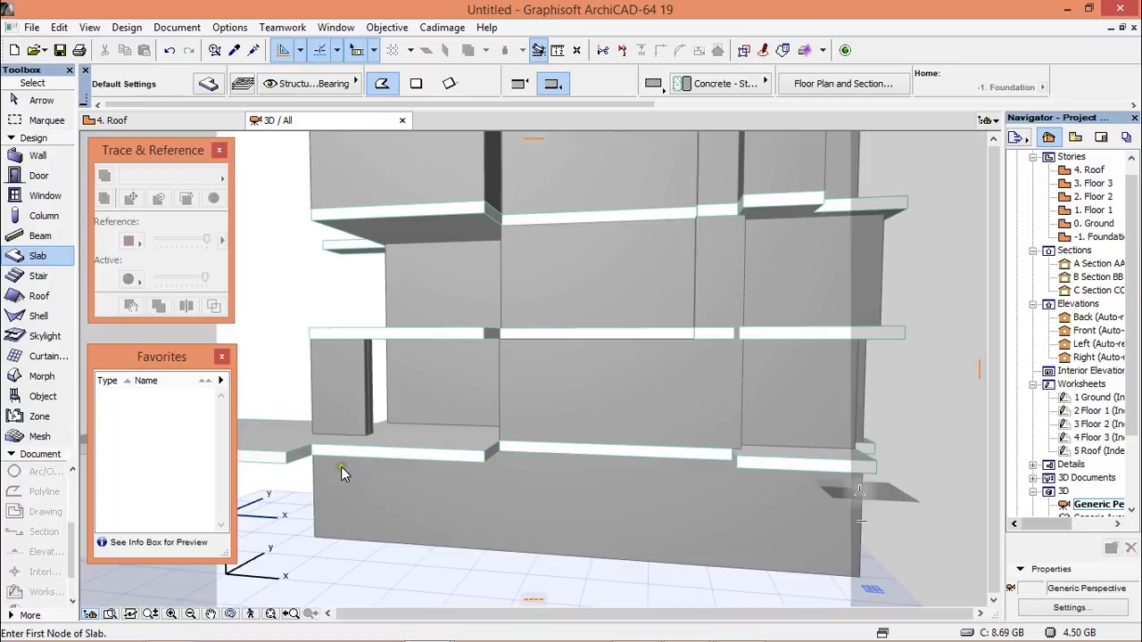
# Step: Suspend groups and apply the Striped wall favorite to the long front wall of the Ground story in the 3D model
pyautogui.press('o')
pyautogui.moveTo(849, 457); pyautogui.dragTo(582, 520)
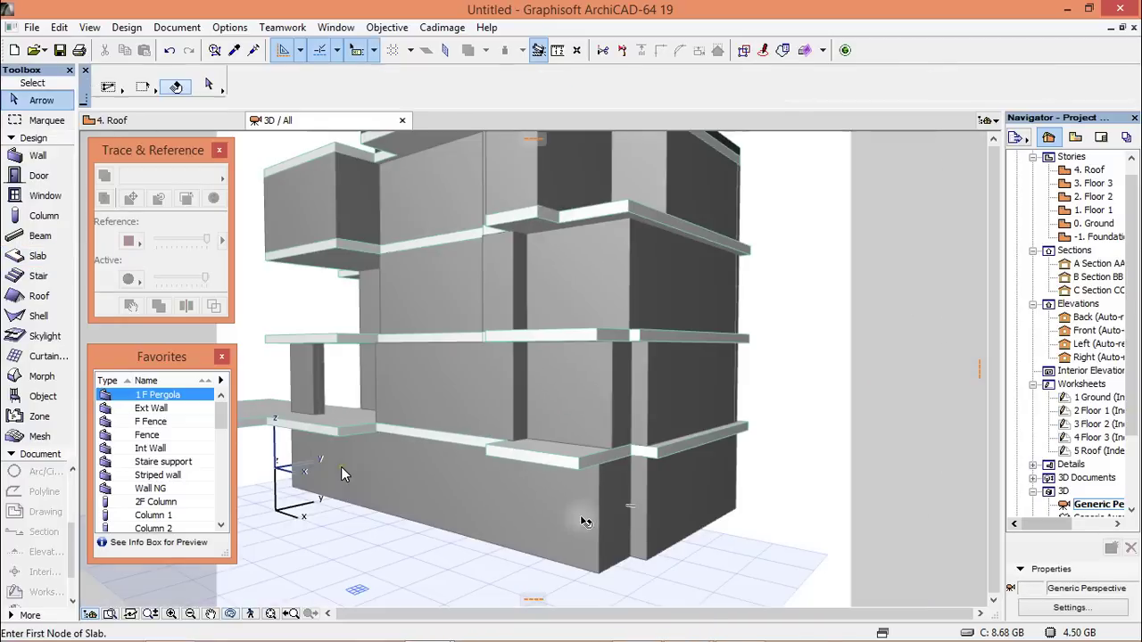
pyautogui.click(571, 513)
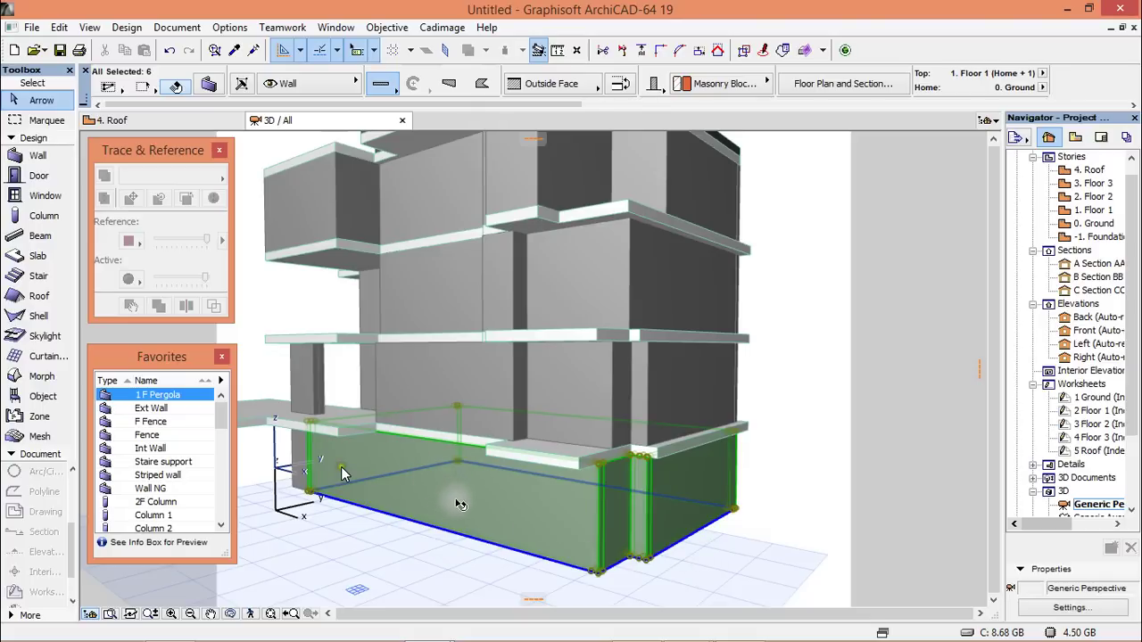
pyautogui.press('Escape')
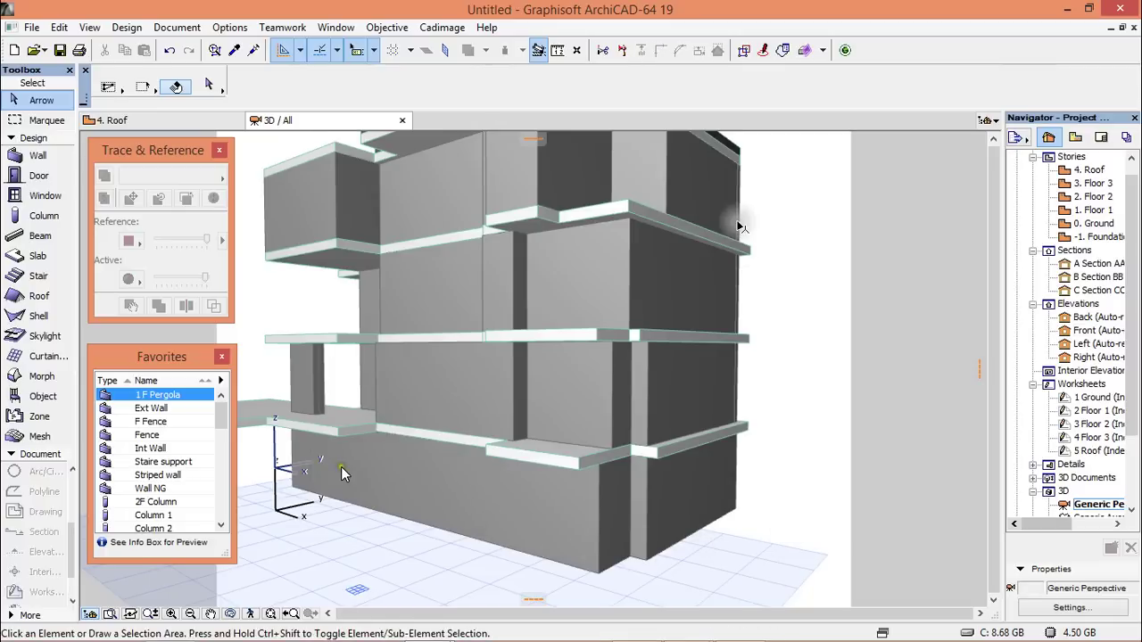
pyautogui.click(741, 51)
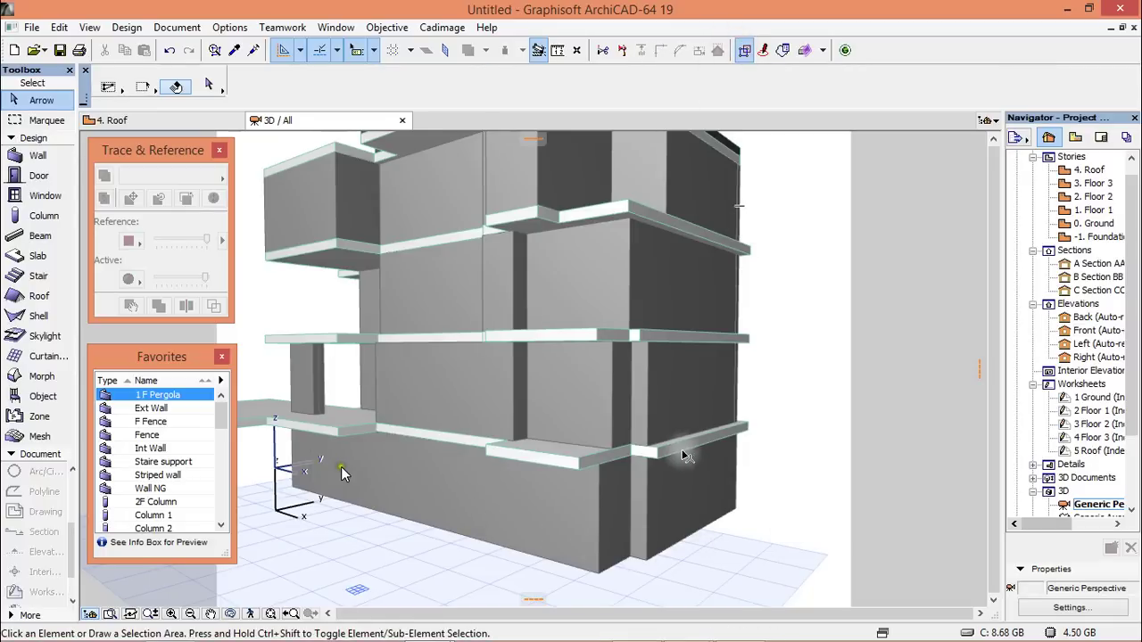
pyautogui.click(495, 503)
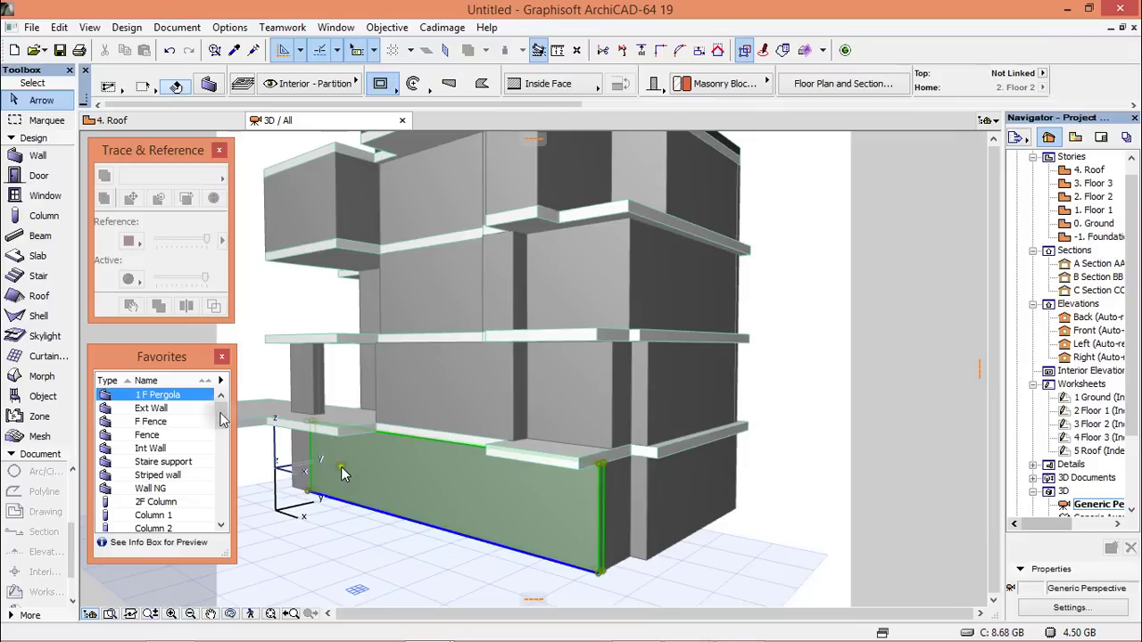
pyautogui.doubleClick(148, 477)
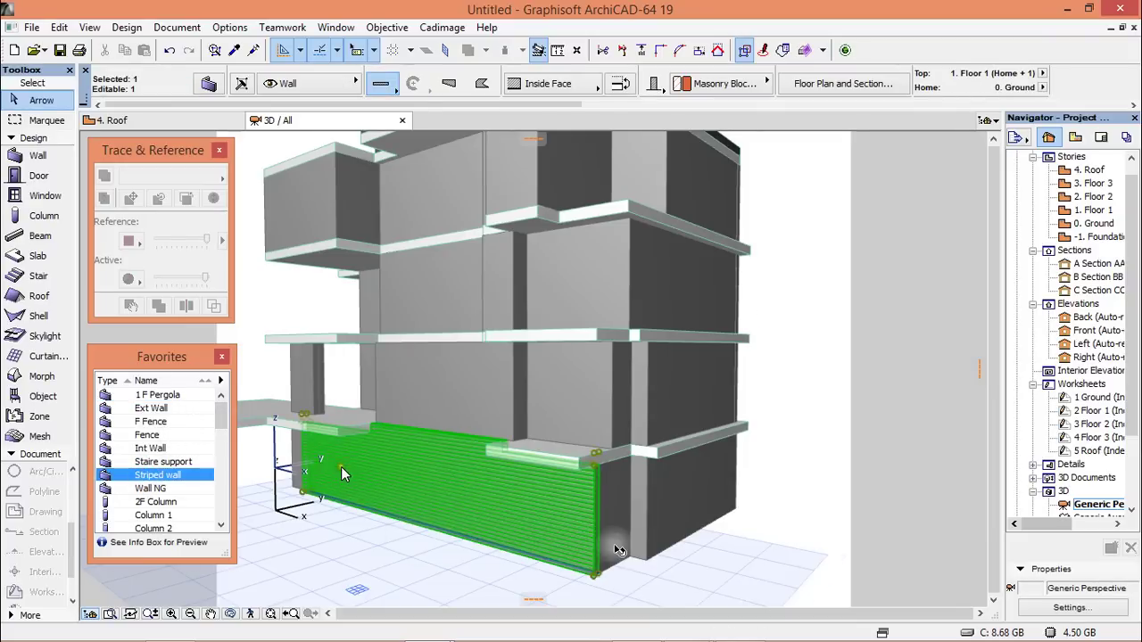
pyautogui.moveTo(612, 544)
pyautogui.keyDown('shift'); pyautogui.mouseDown(button='middle')
pyautogui.moveTo(612, 606)
pyautogui.moveTo(593, 546)
pyautogui.mouseUp(button='middle'); pyautogui.keyUp('shift')
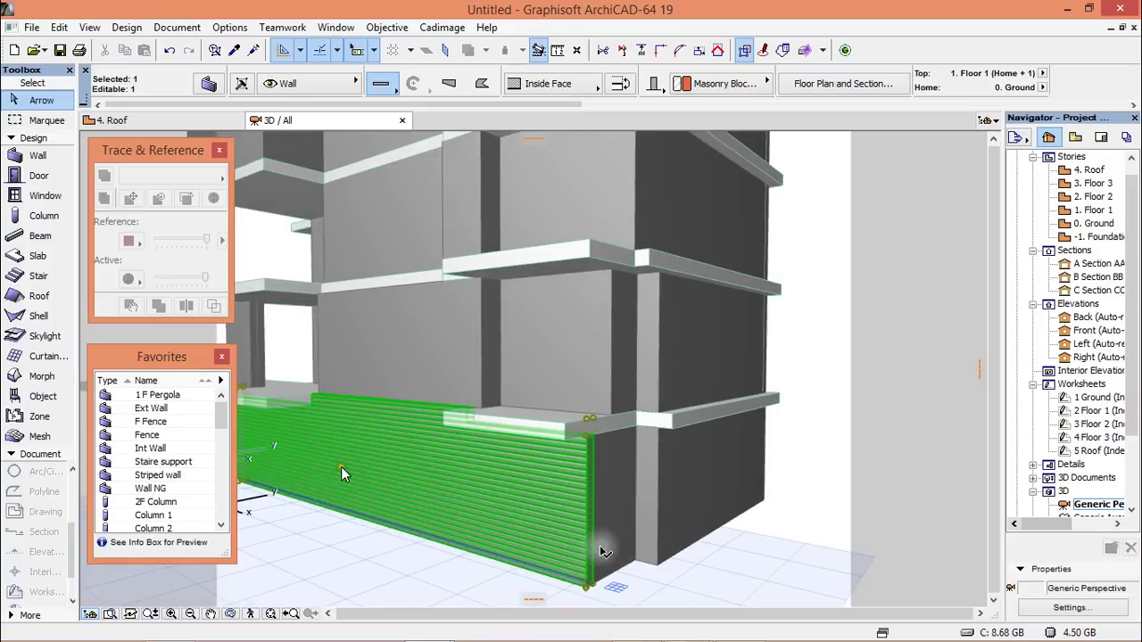
# Step: Open the Ground story floor plan and set the 1 Ground worksheet as its trace reference
pyautogui.press('F2')
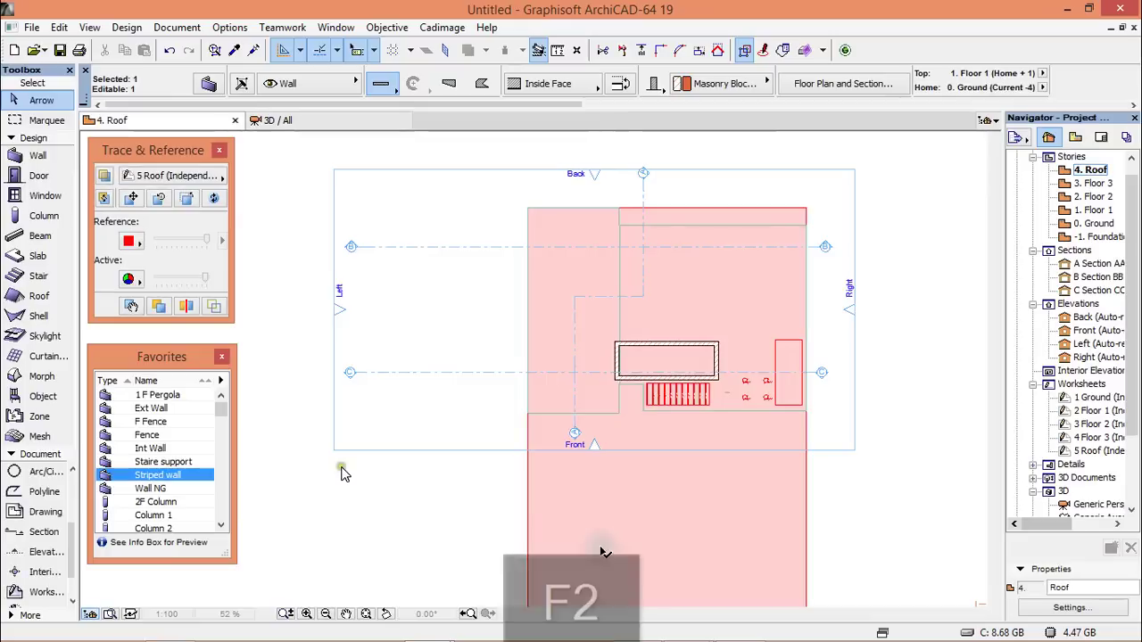
pyautogui.doubleClick(1094, 224)
pyautogui.scroll(5, 789, 394)
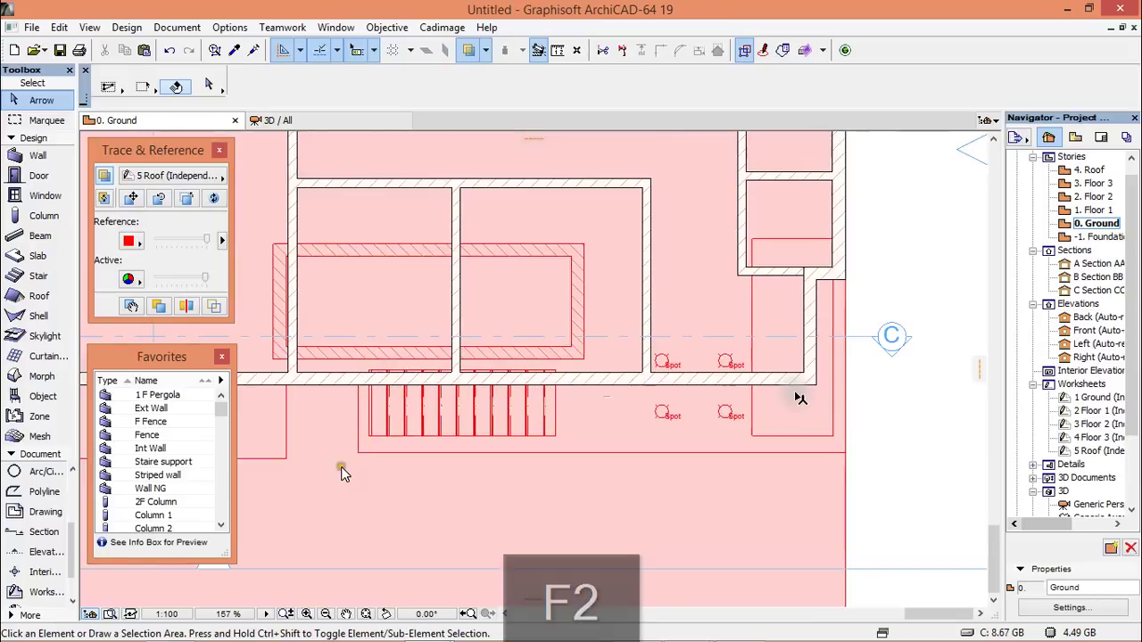
pyautogui.scroll(-1, 862, 389)
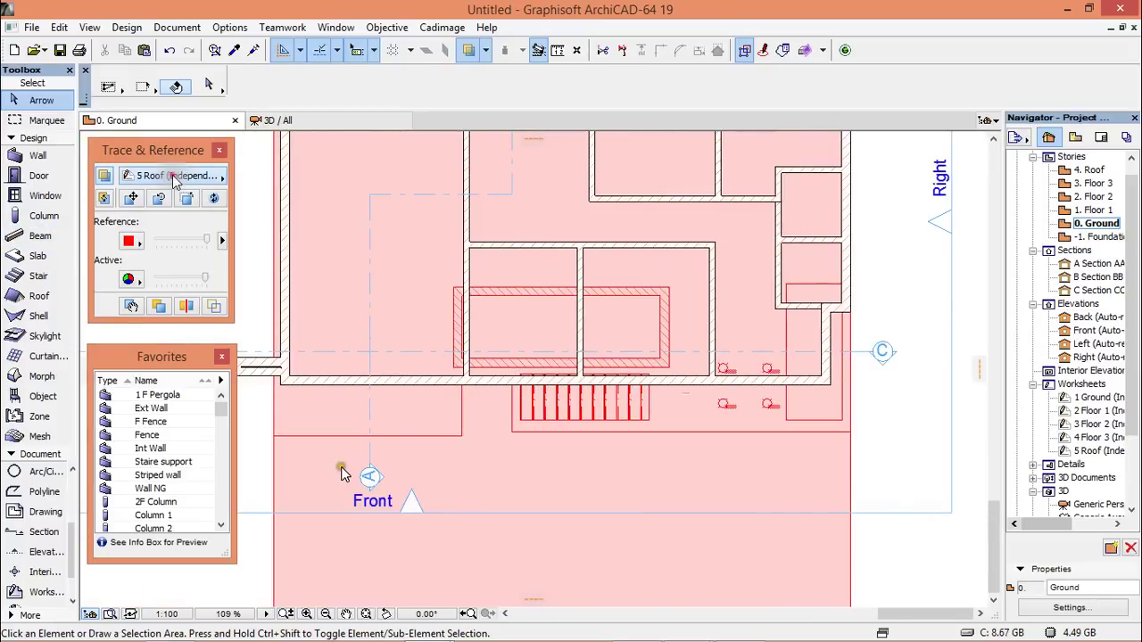
pyautogui.click(214, 176)
pyautogui.click(304, 281)
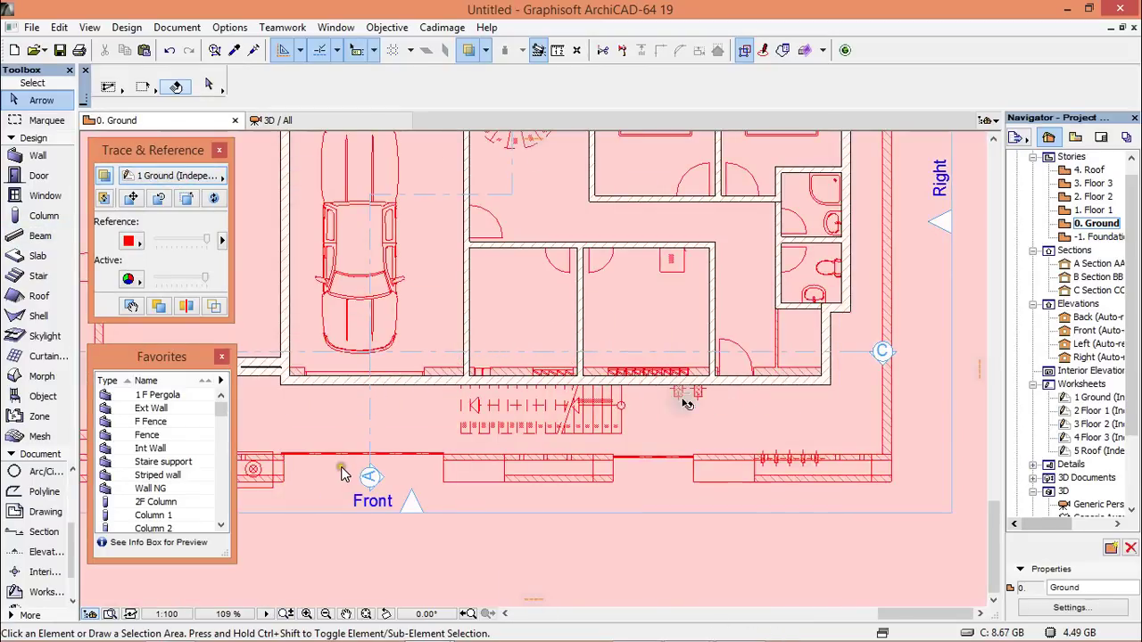
# Step: Flip the Ground story's front wall across its reference line so it matches the traced wall
pyautogui.scroll(4, 829, 376)
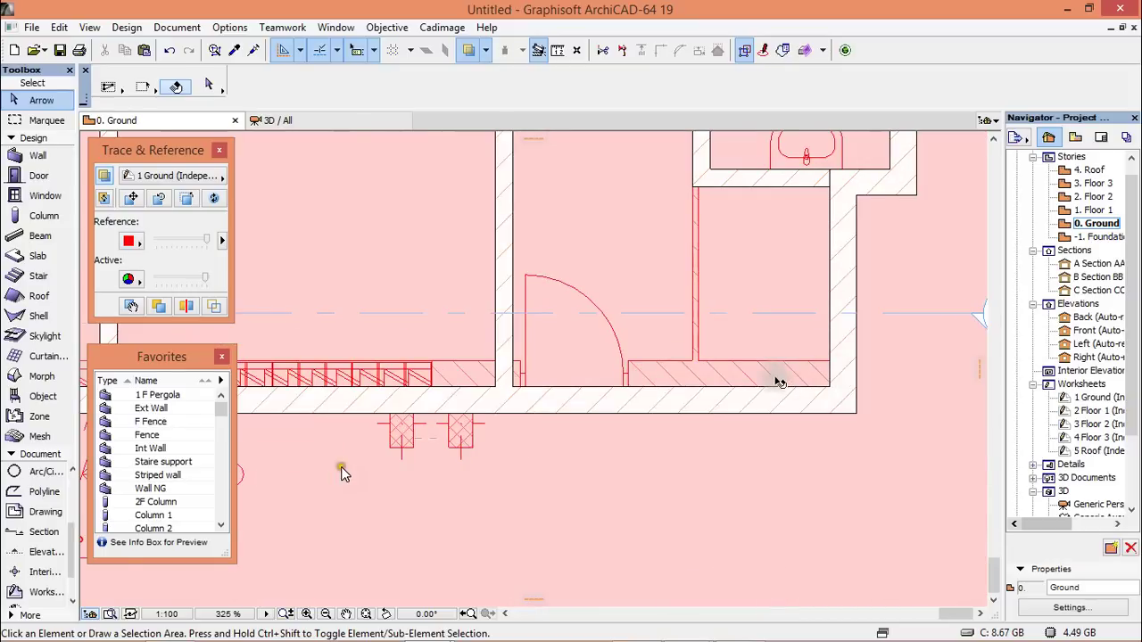
pyautogui.click(799, 390)
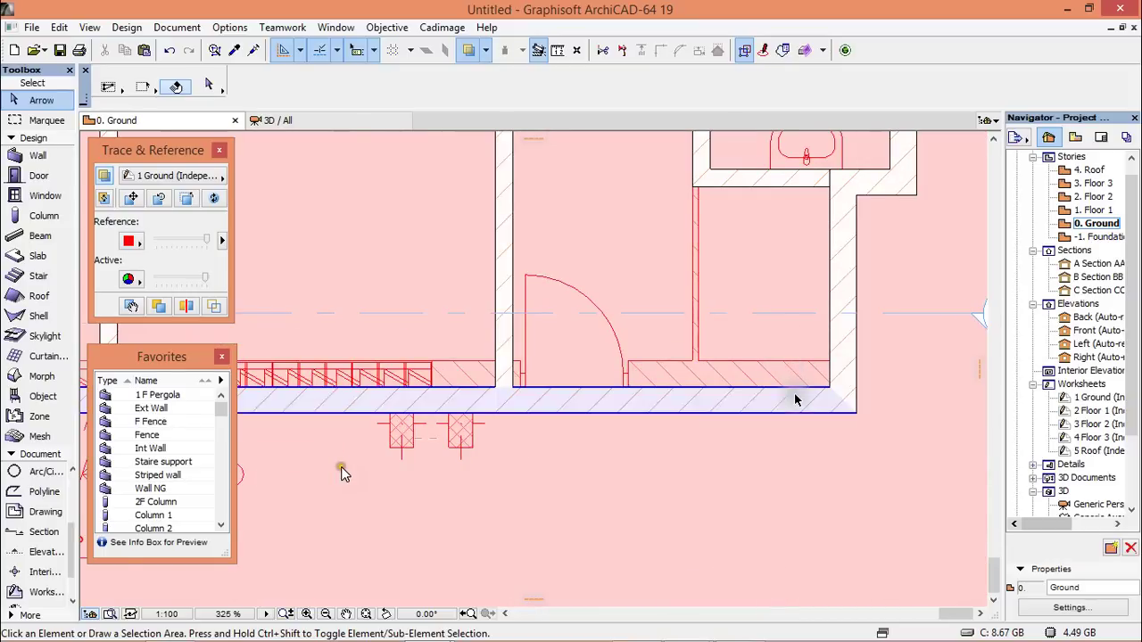
pyautogui.scroll(-4, 790, 374)
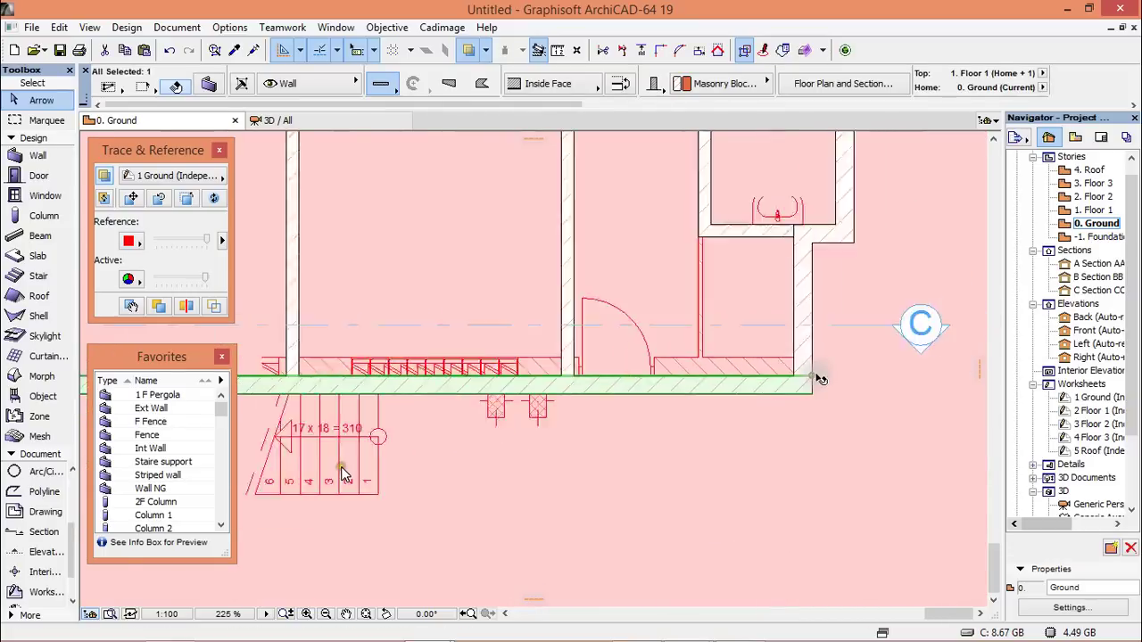
pyautogui.scroll(5, 800, 379)
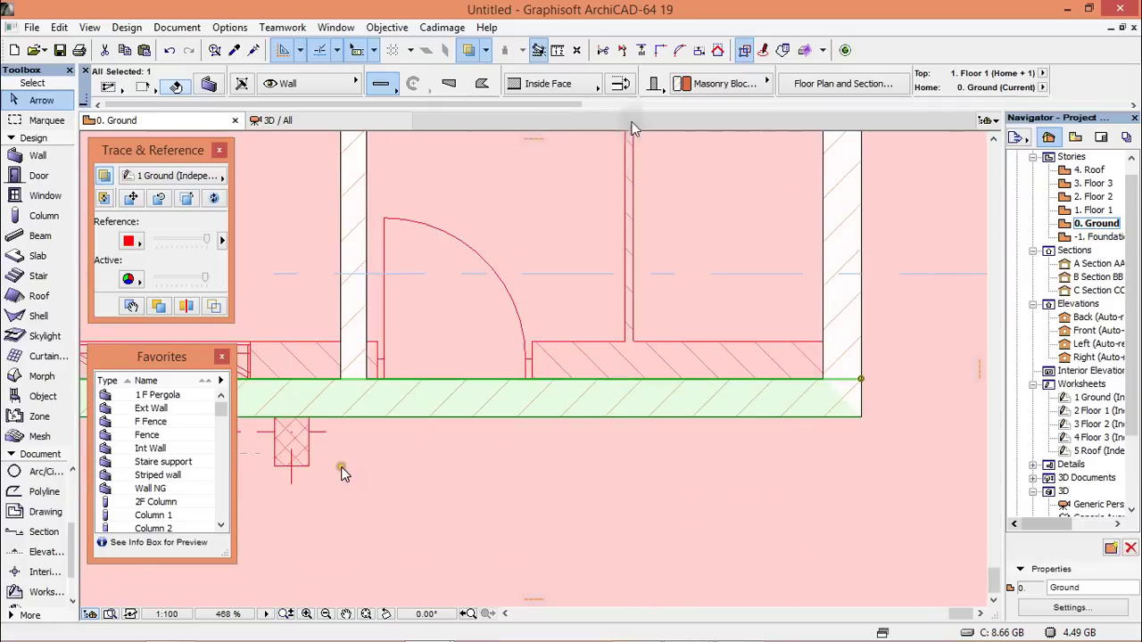
pyautogui.click(619, 83)
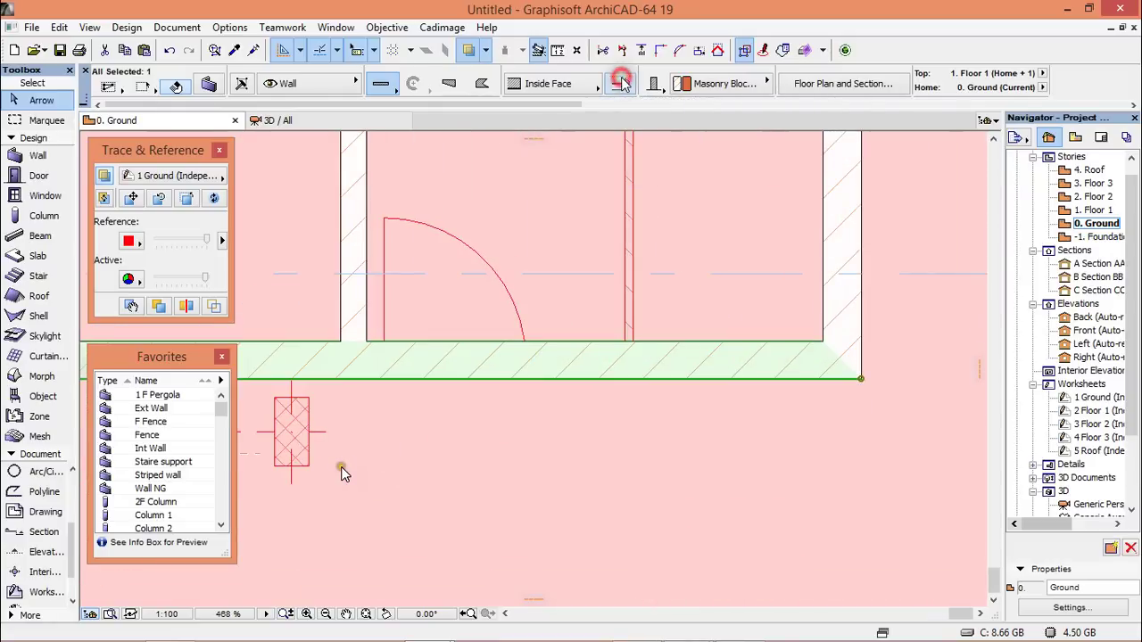
pyautogui.scroll(-4, 848, 404)
pyautogui.scroll(-2, 847, 404)
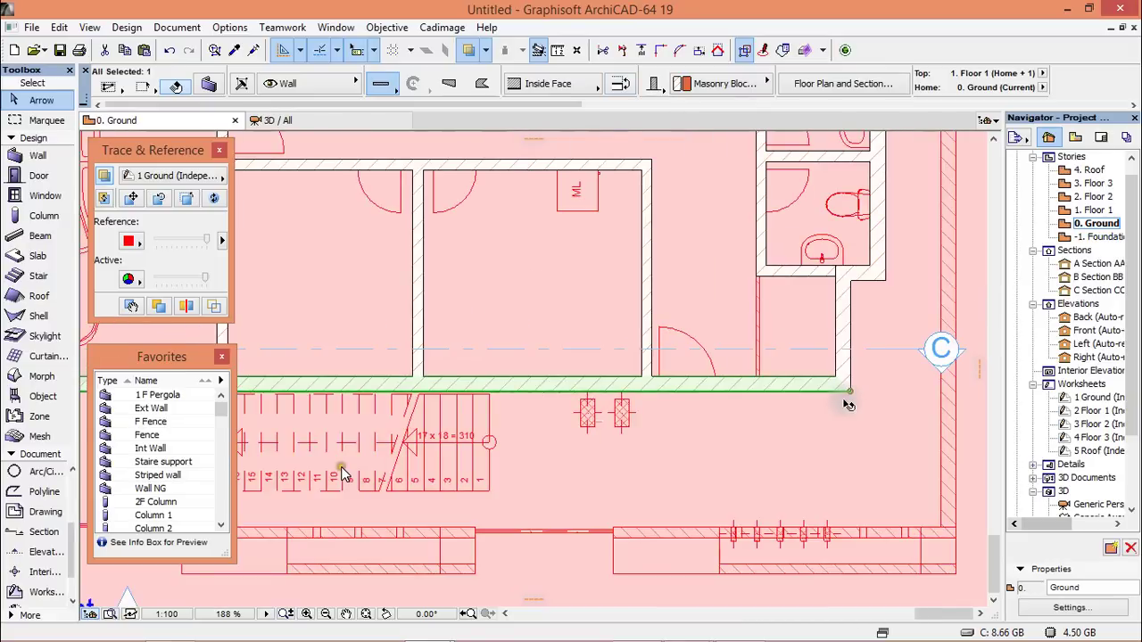
# Step: Back in the 3D model, turn group suspension off and apply the Striped wall favorite to the grouped Ground walls at the front wall's end
pyautogui.press('F3')
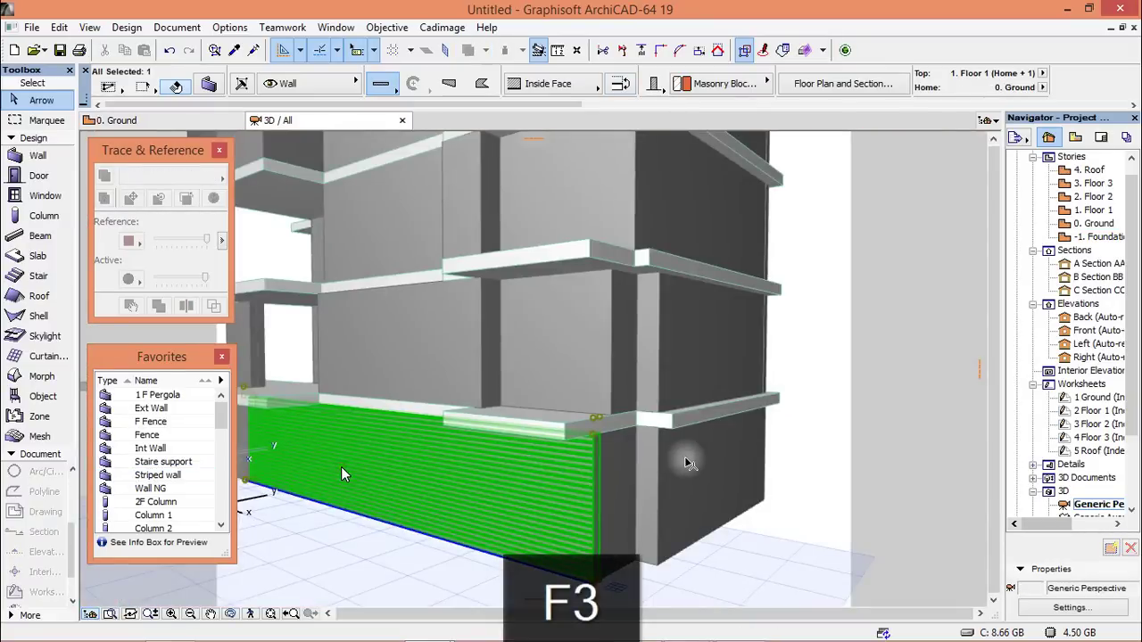
pyautogui.press('Escape')
pyautogui.scroll(3, 520, 435)
pyautogui.click(556, 503)
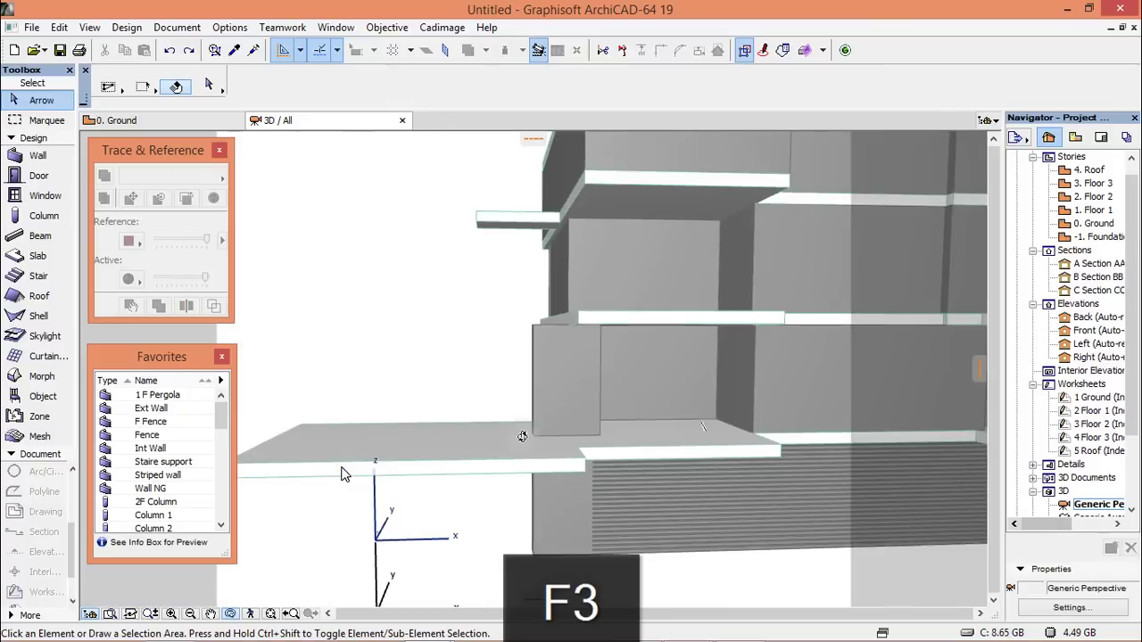
pyautogui.click(556, 503)
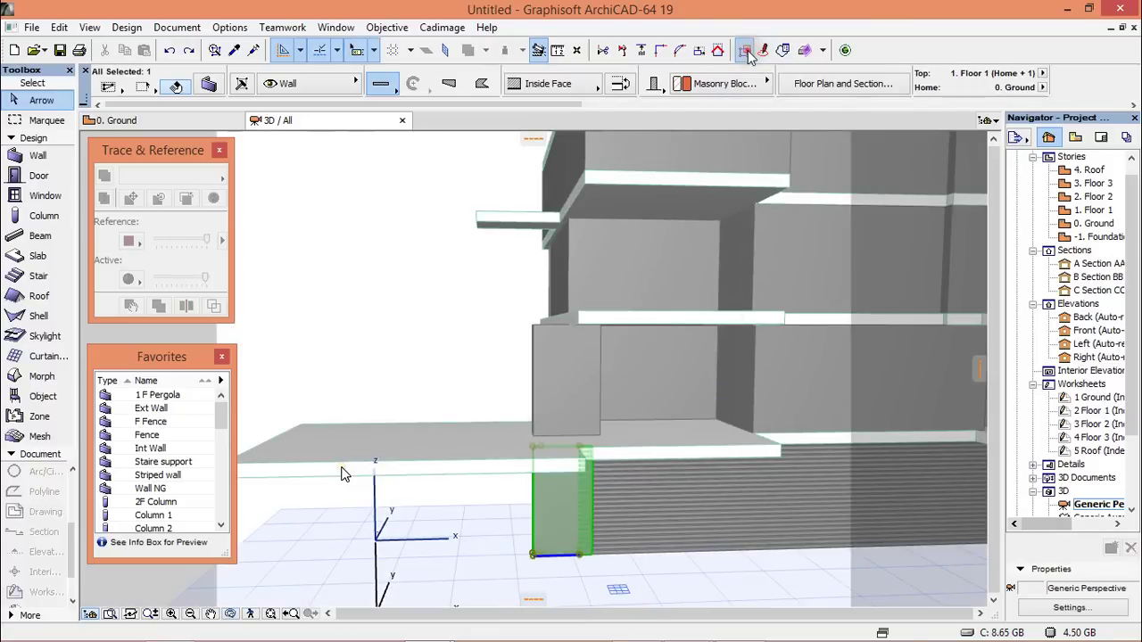
pyautogui.click(746, 51)
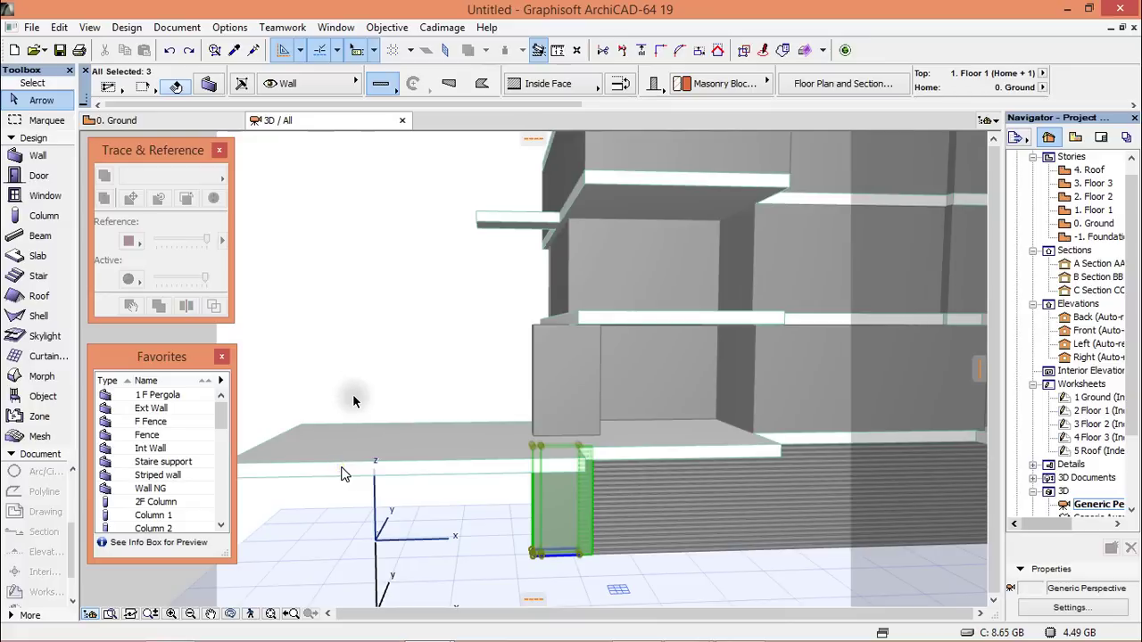
pyautogui.click(164, 475)
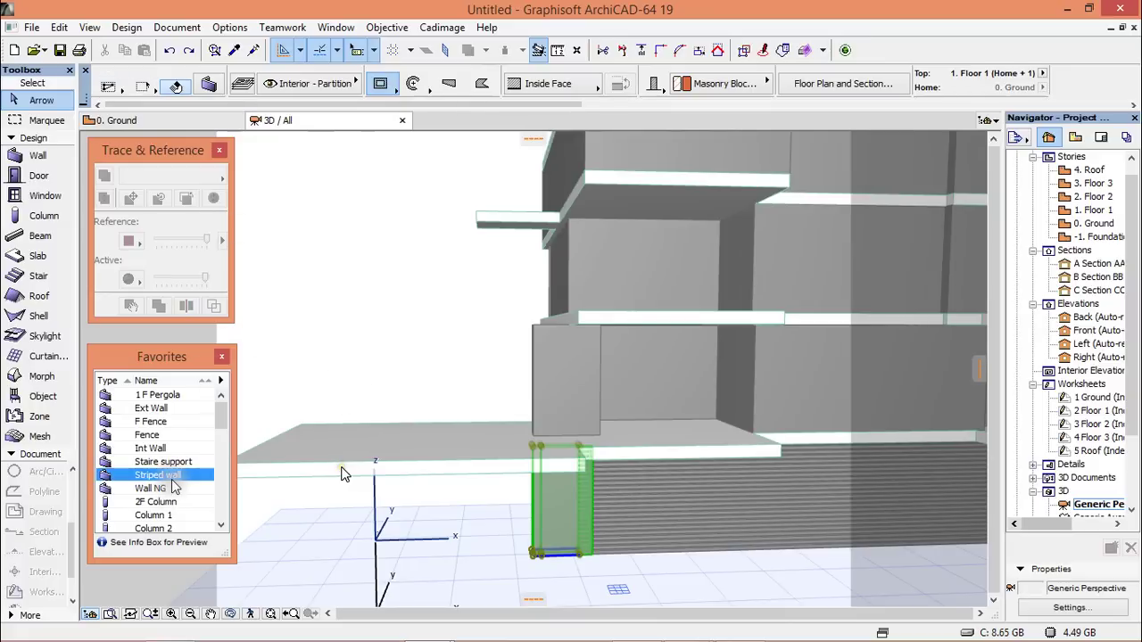
pyautogui.doubleClick(172, 479)
pyautogui.click(484, 497)
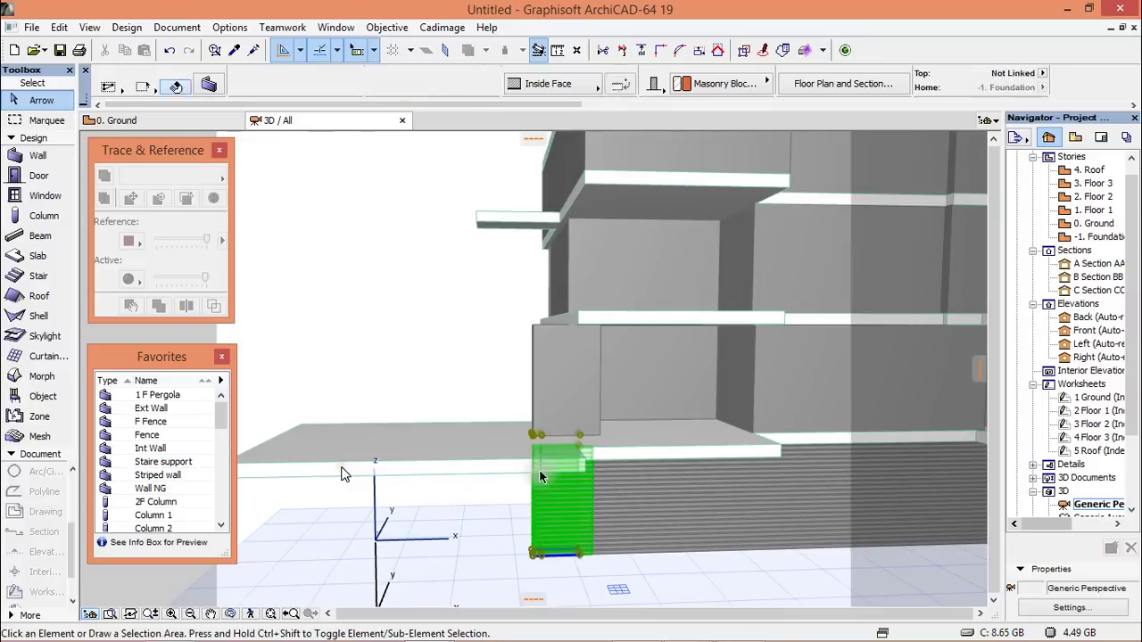
# Step: Apply the Striped wall favorite to the freestanding group of three Floor 1 walls on the terrace
pyautogui.click(570, 403)
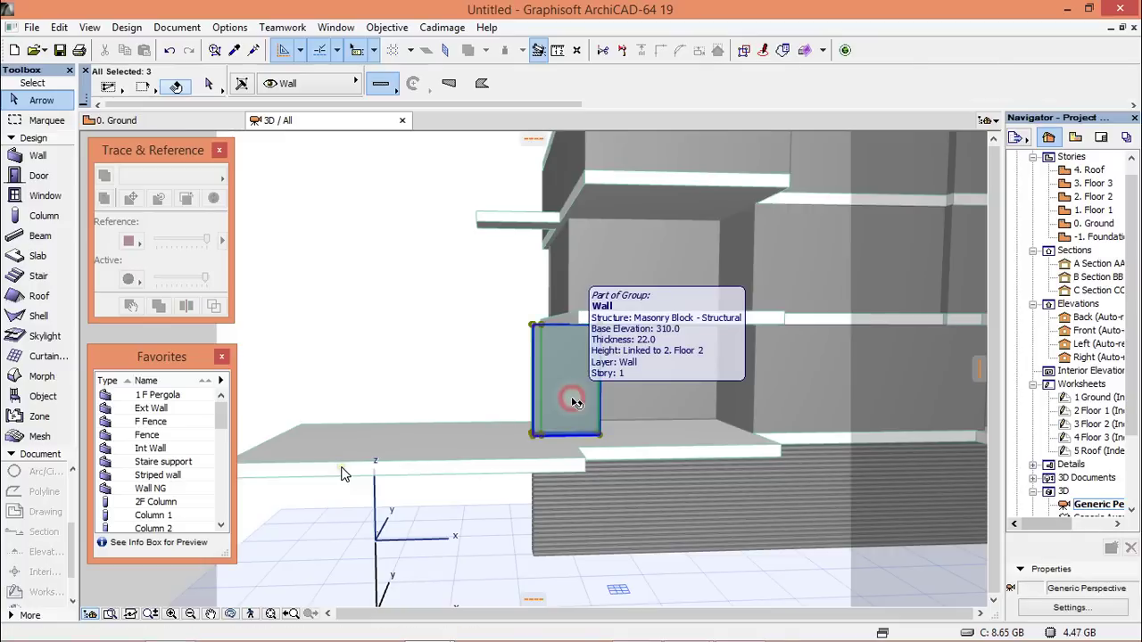
pyautogui.click(153, 475)
pyautogui.doubleClick(152, 474)
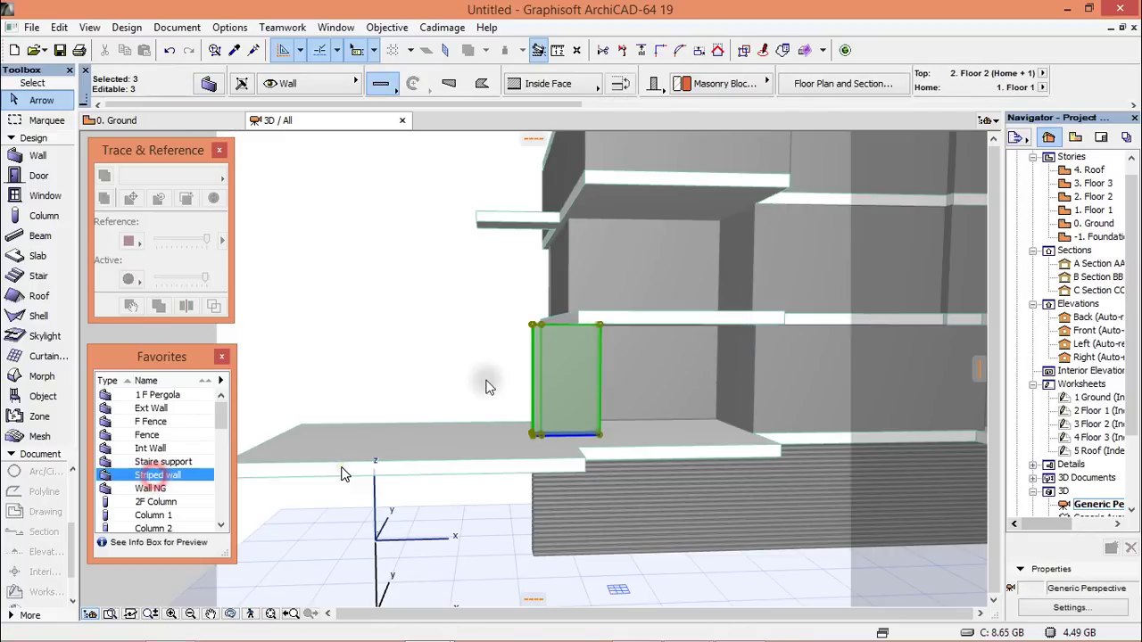
pyautogui.click(492, 382)
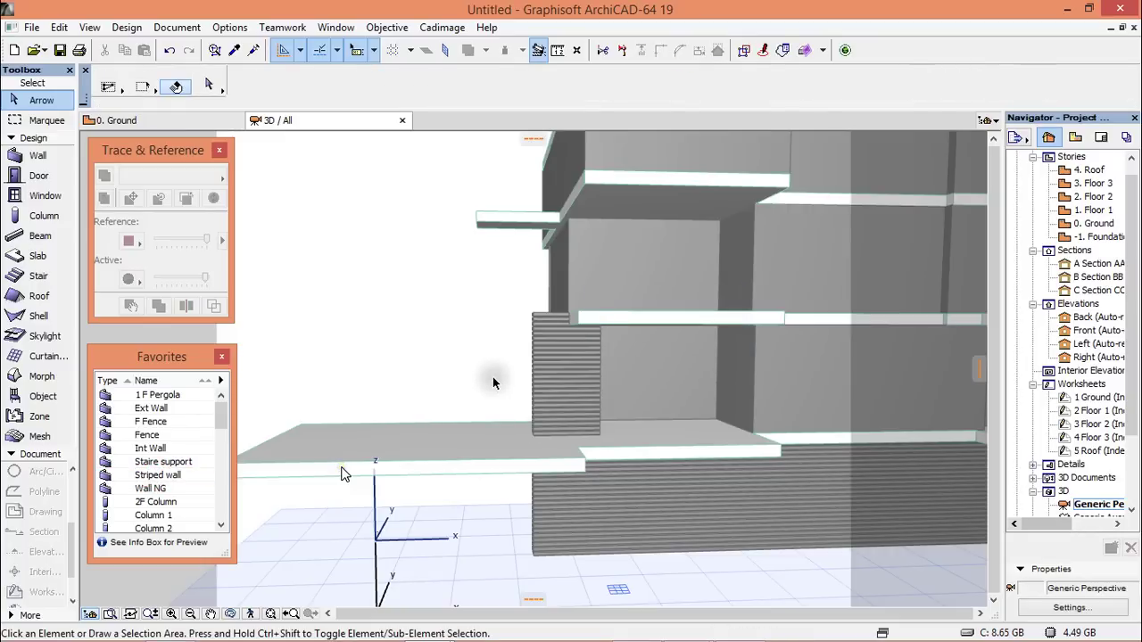
# Step: Suspend groups and apply the Striped wall favorite to only the middle front wall of Floor 1
pyautogui.moveTo(491, 378); pyautogui.dragTo(894, 397)
pyautogui.moveTo(544, 376); pyautogui.dragTo(306, 387)
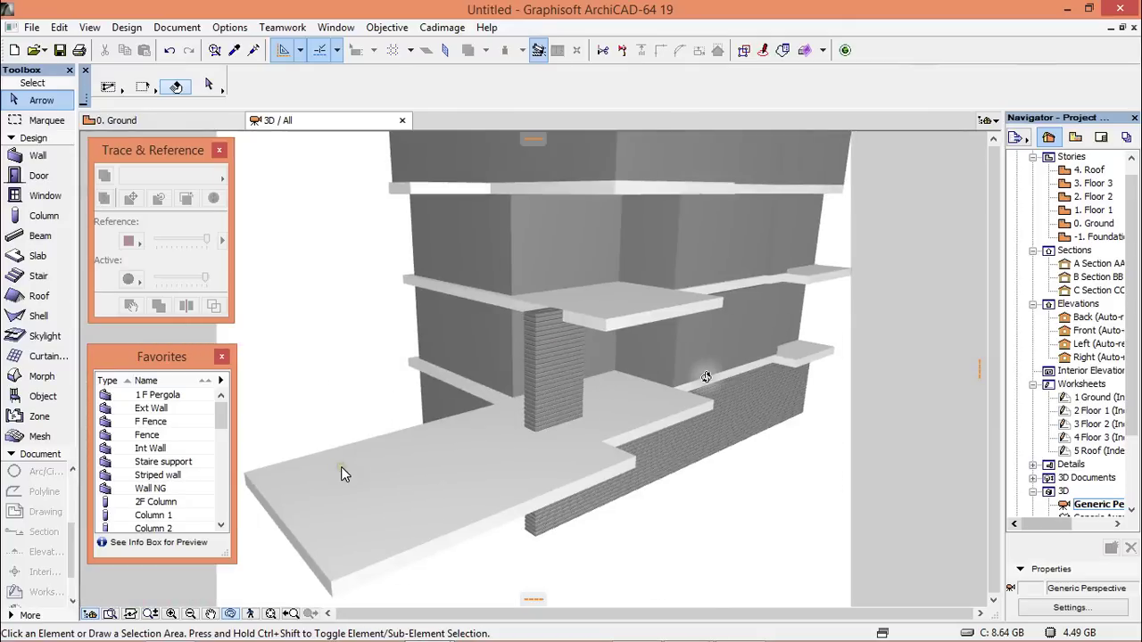
pyautogui.moveTo(678, 378); pyautogui.dragTo(652, 386)
pyautogui.scroll(5, 652, 386)
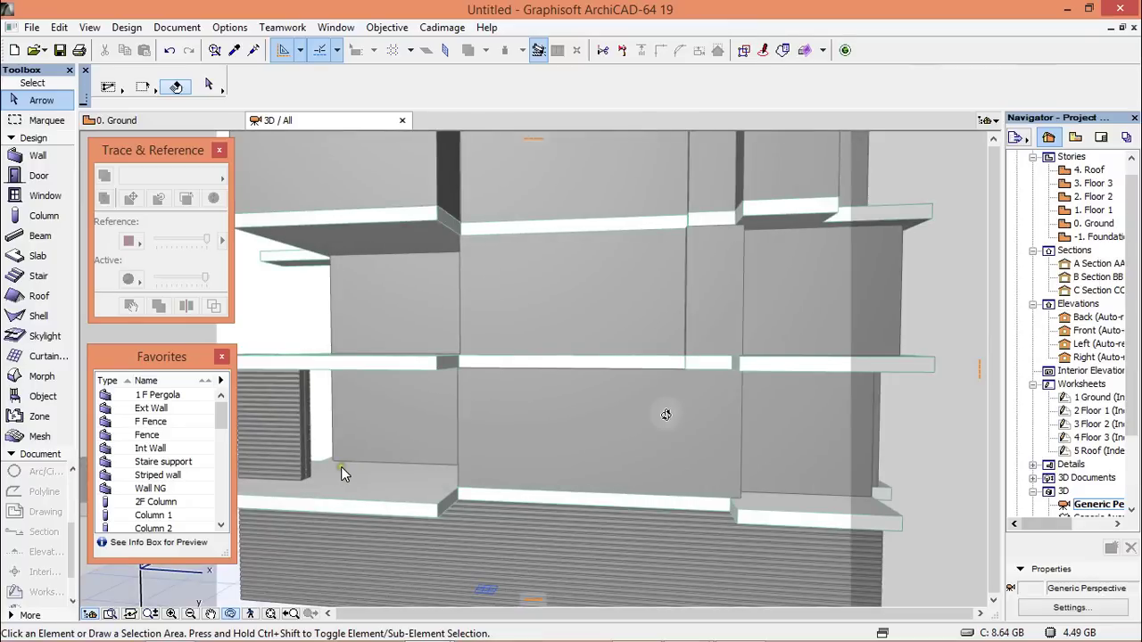
pyautogui.click(637, 417)
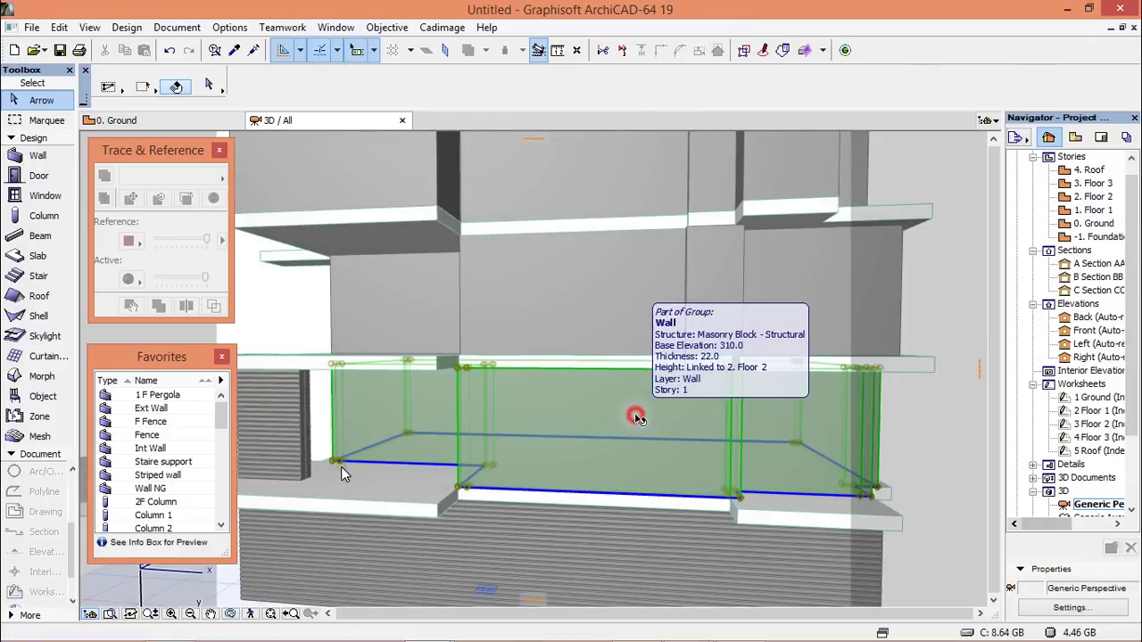
pyautogui.press('Escape')
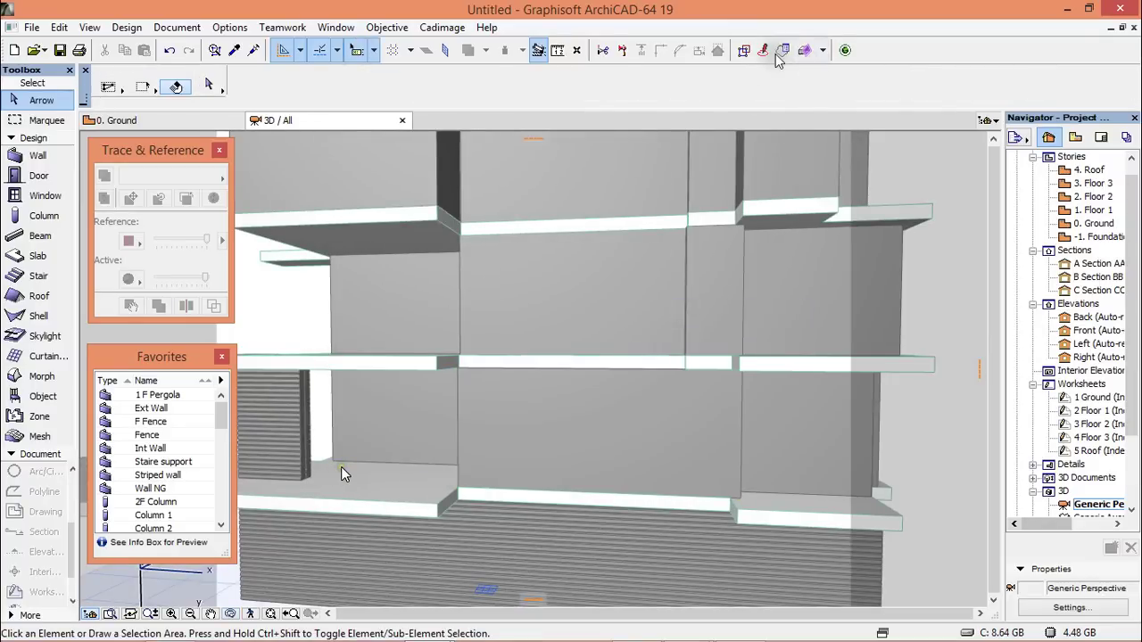
pyautogui.click(747, 54)
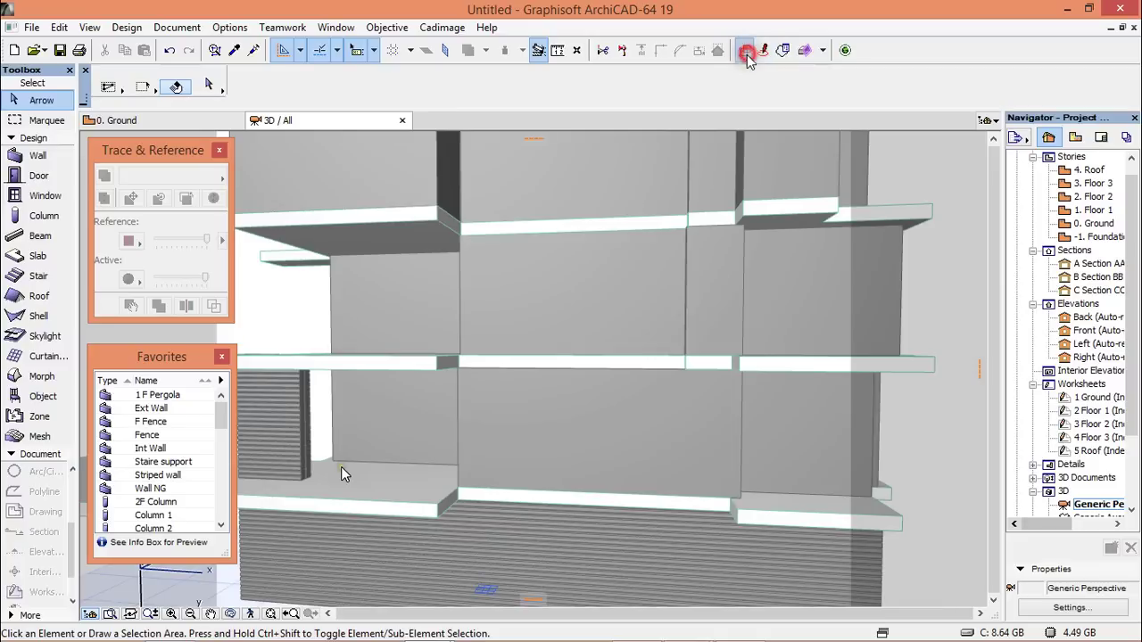
pyautogui.click(603, 403)
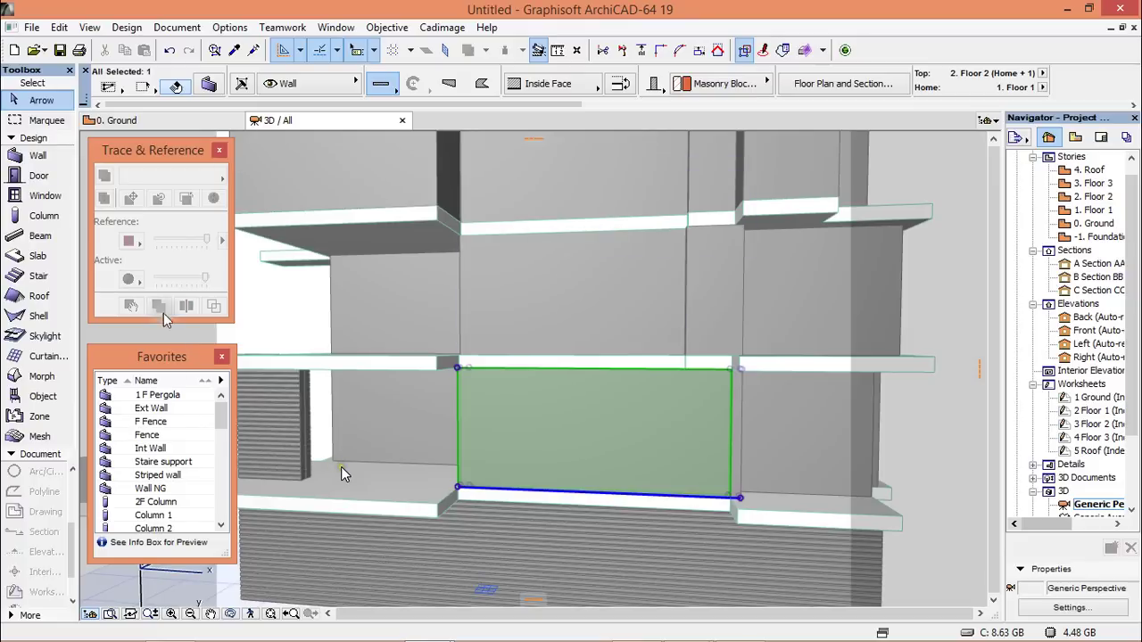
pyautogui.doubleClick(156, 476)
pyautogui.doubleClick(169, 476)
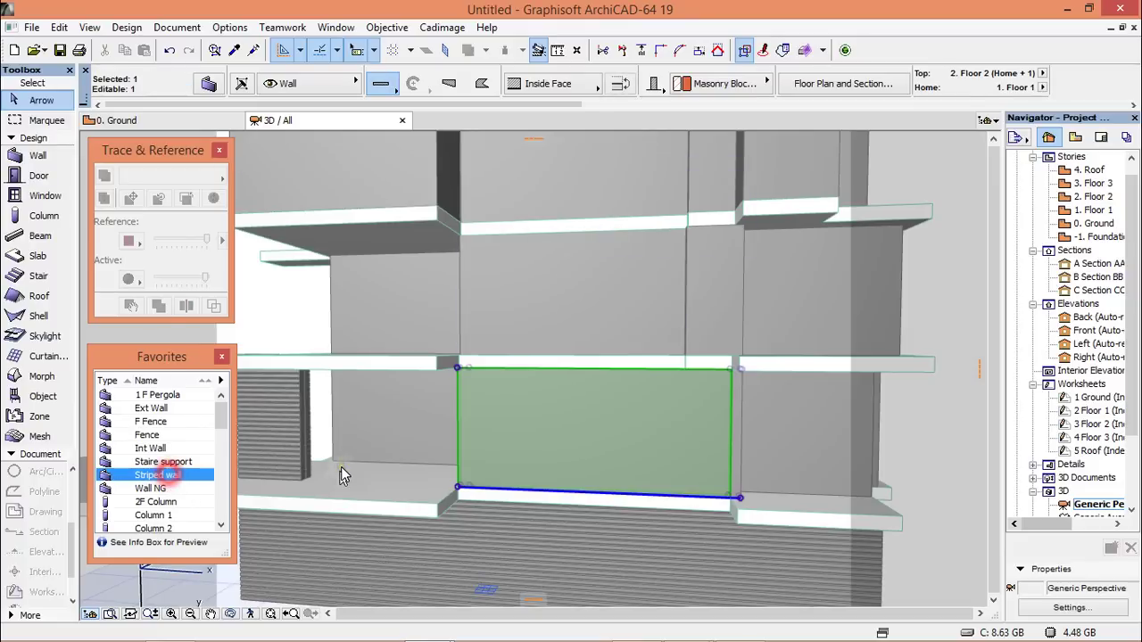
pyautogui.press('Escape')
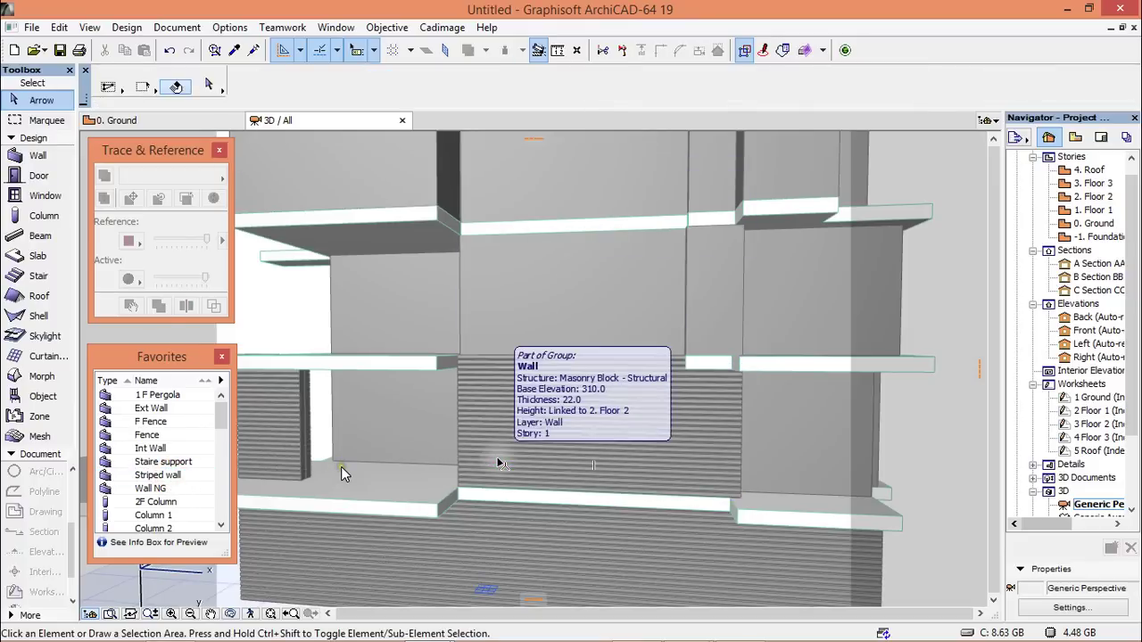
pyautogui.keyDown('shift'); pyautogui.moveTo(500, 464); pyautogui.dragTo(395, 470, button='middle'); pyautogui.keyUp('shift')
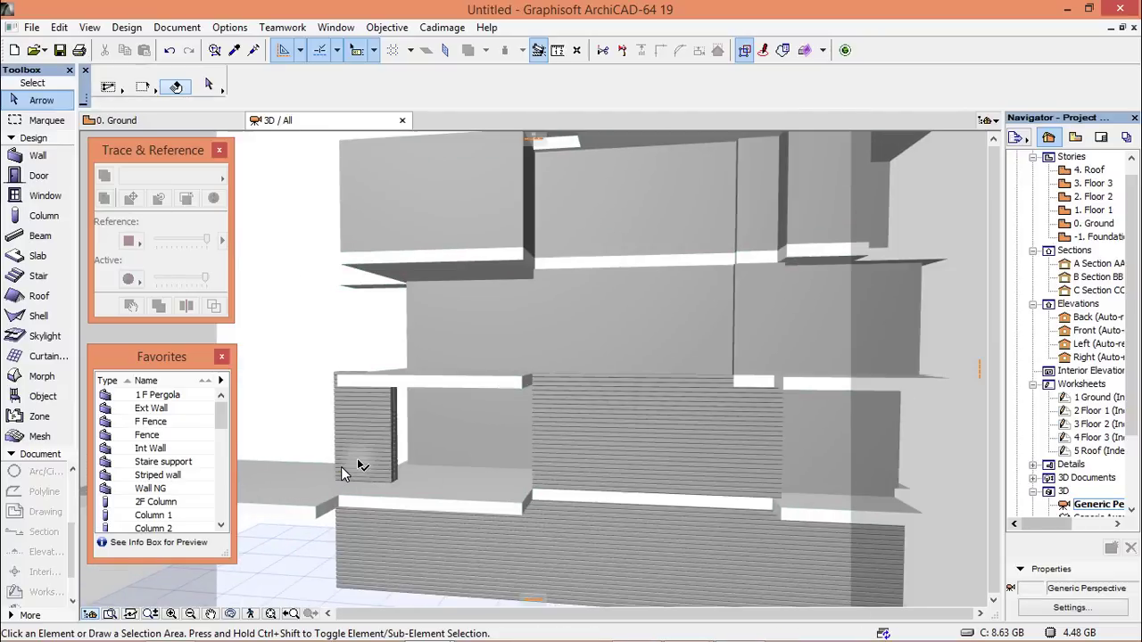
# Step: Turn group suspension off and set the top offset of the three grouped, freestanding Floor 1 terrace walls to 90.0 above Floor 2
pyautogui.scroll(2, 355, 459)
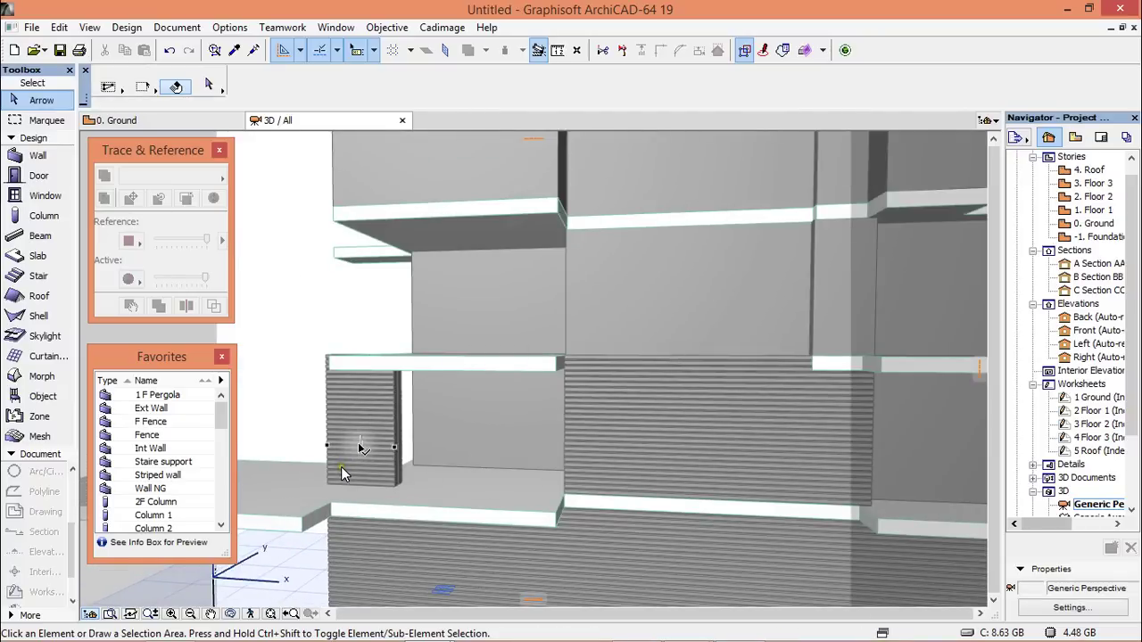
pyautogui.click(342, 473)
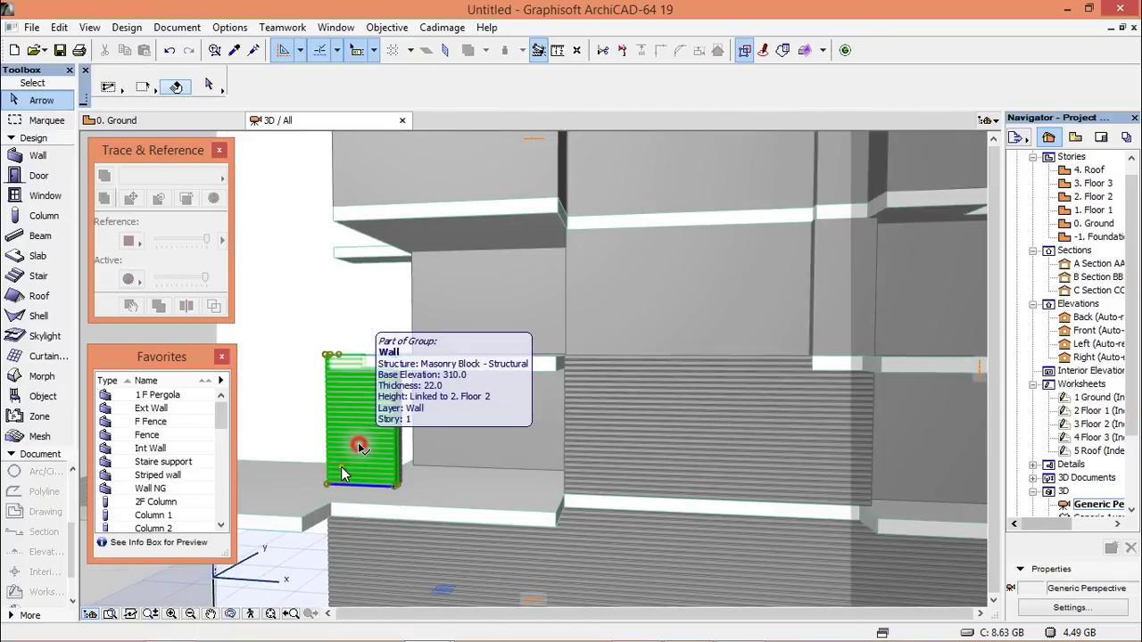
pyautogui.click(744, 52)
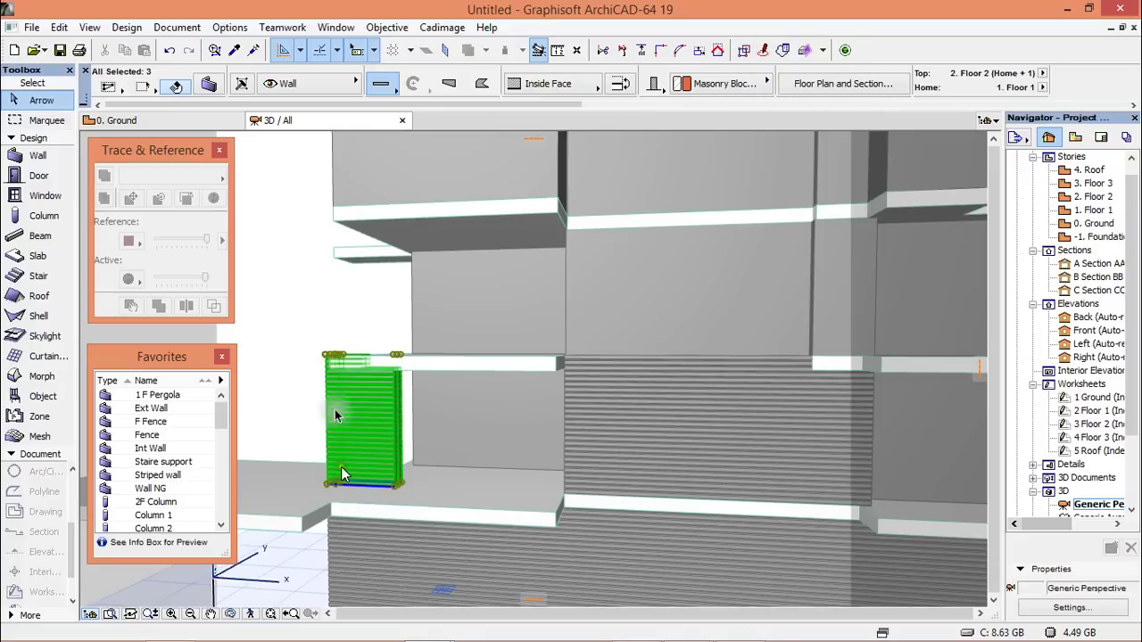
pyautogui.doubleClick(342, 475)
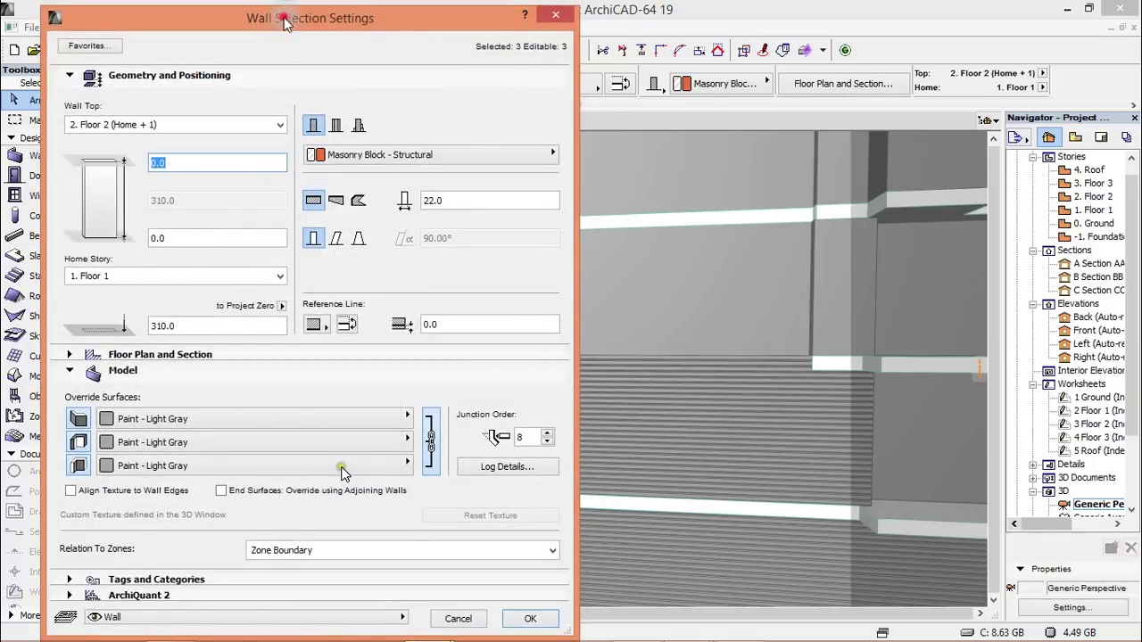
pyautogui.moveTo(290, 23); pyautogui.dragTo(775, 159)
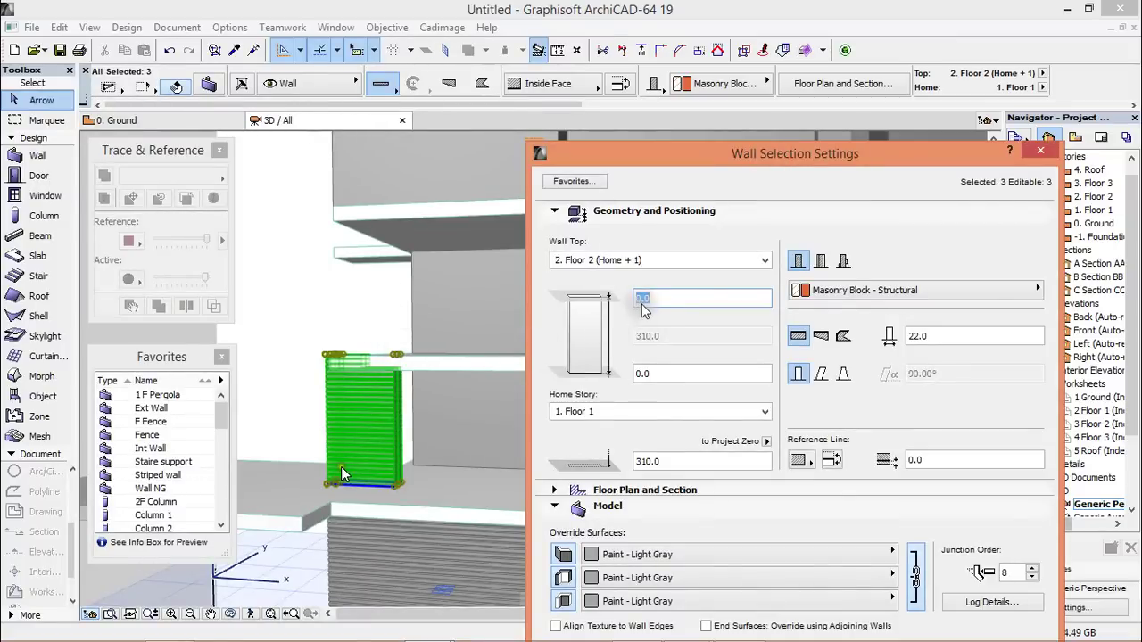
pyautogui.write('90.0')
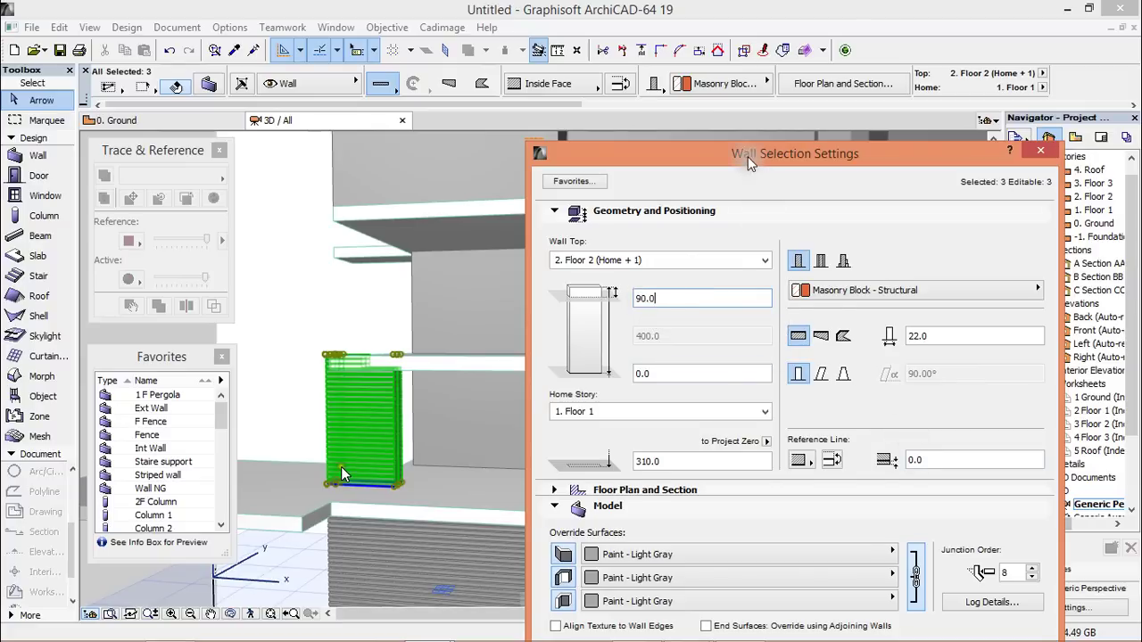
pyautogui.moveTo(747, 156); pyautogui.dragTo(597, 40)
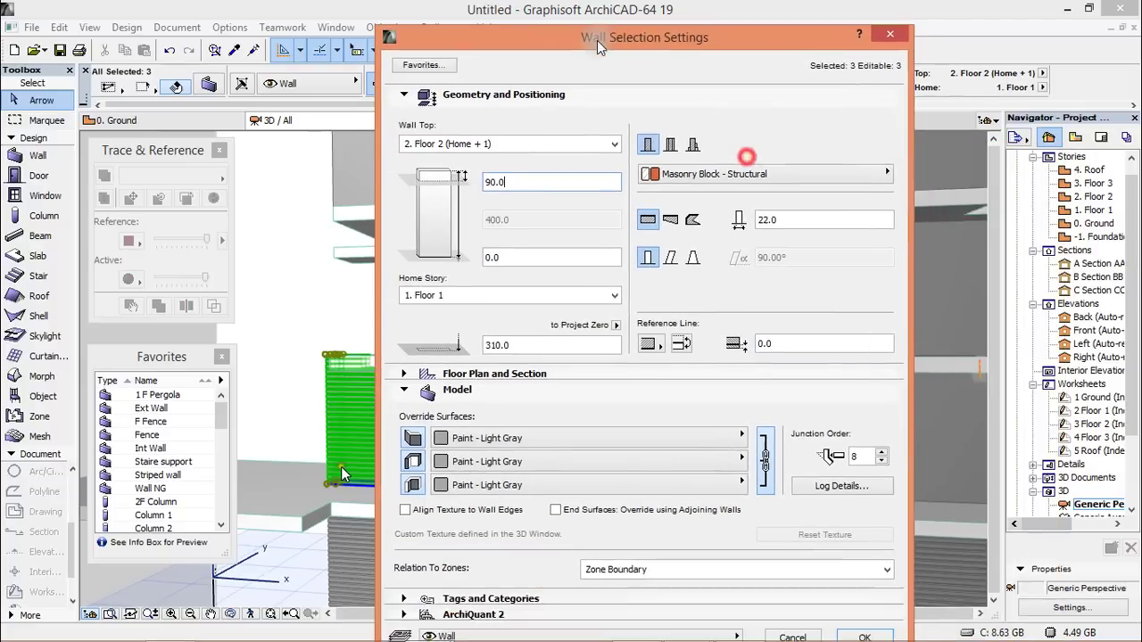
pyautogui.click(859, 636)
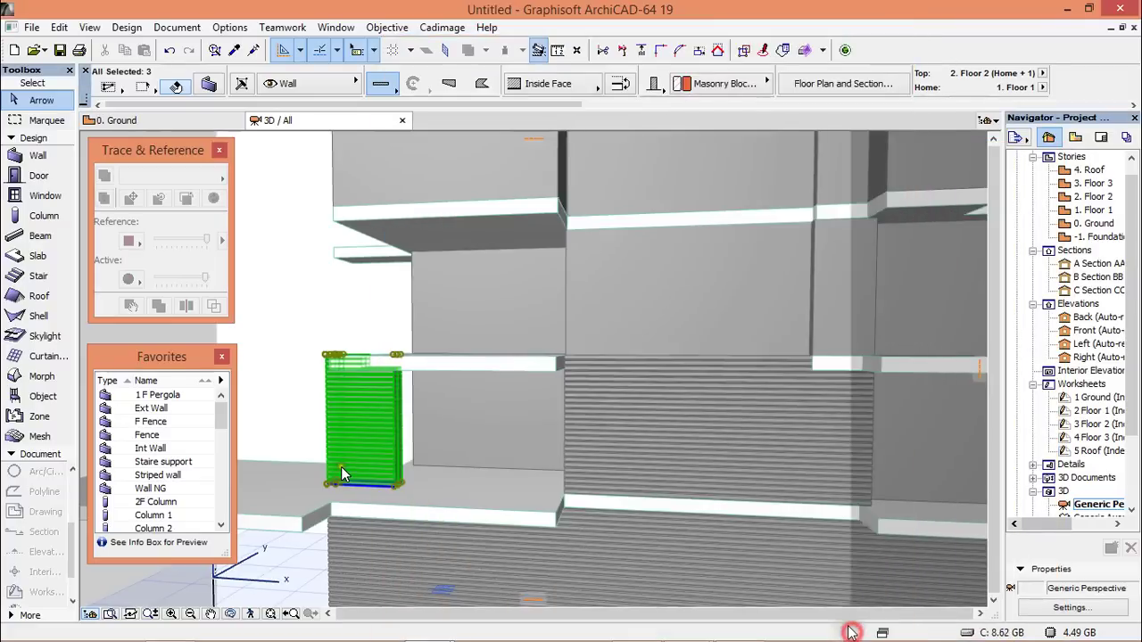
pyautogui.press('Escape')
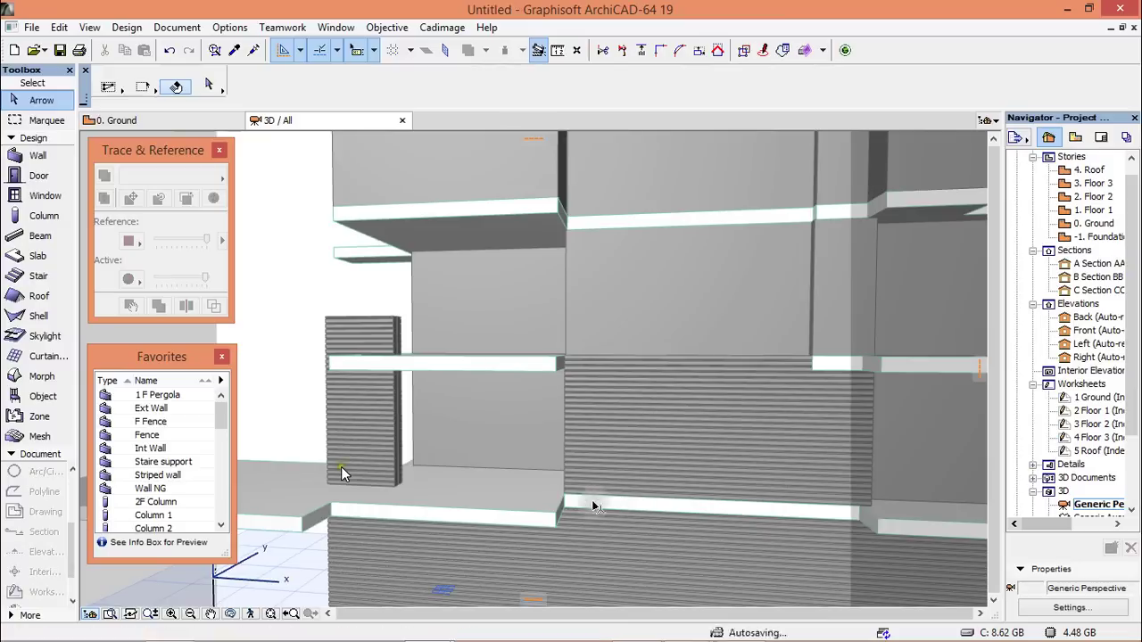
# Step: Suspend groups and set the top offset of only the middle front wall of Floor 1 to 90 above Floor 2
pyautogui.keyDown('shift'); pyautogui.moveTo(369, 415); pyautogui.dragTo(441, 435, button='middle'); pyautogui.keyUp('shift')
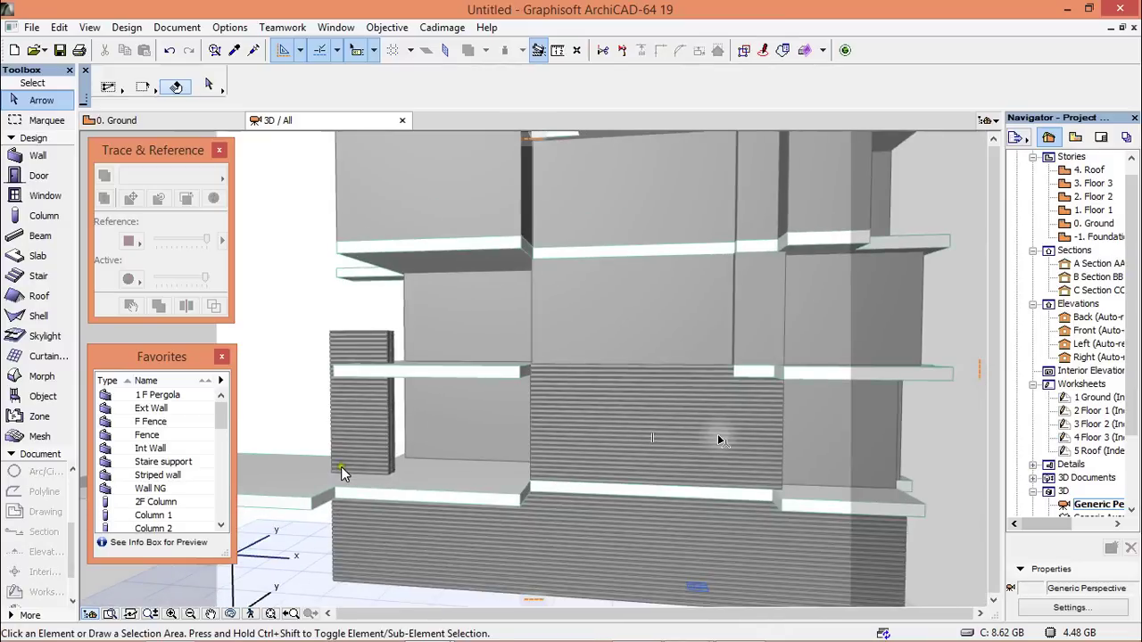
pyautogui.click(719, 438)
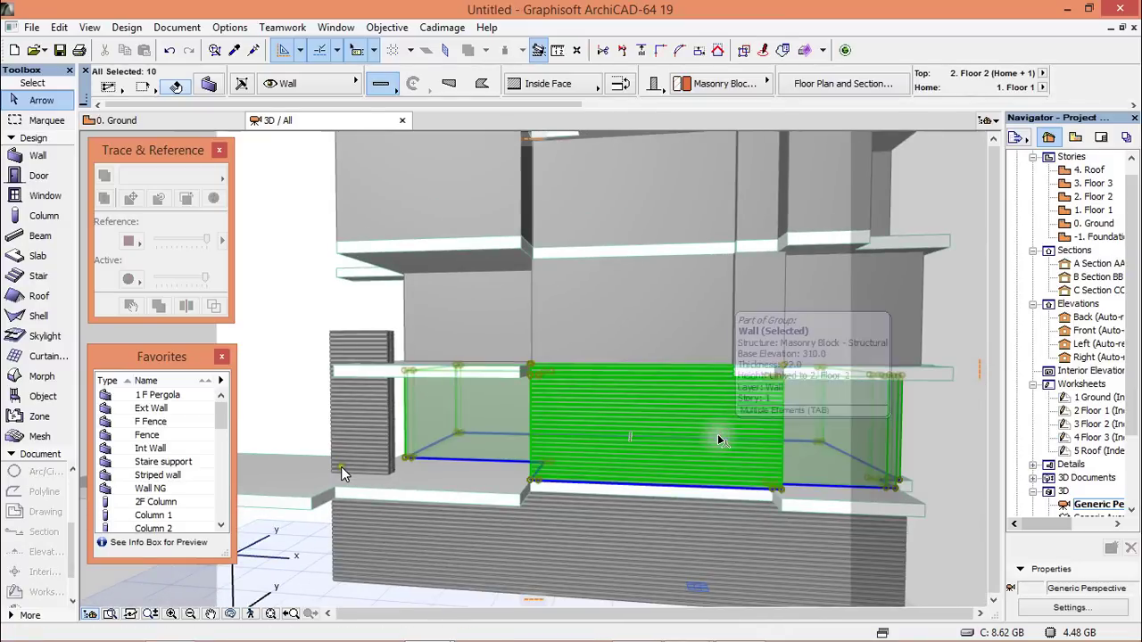
pyautogui.press('Escape')
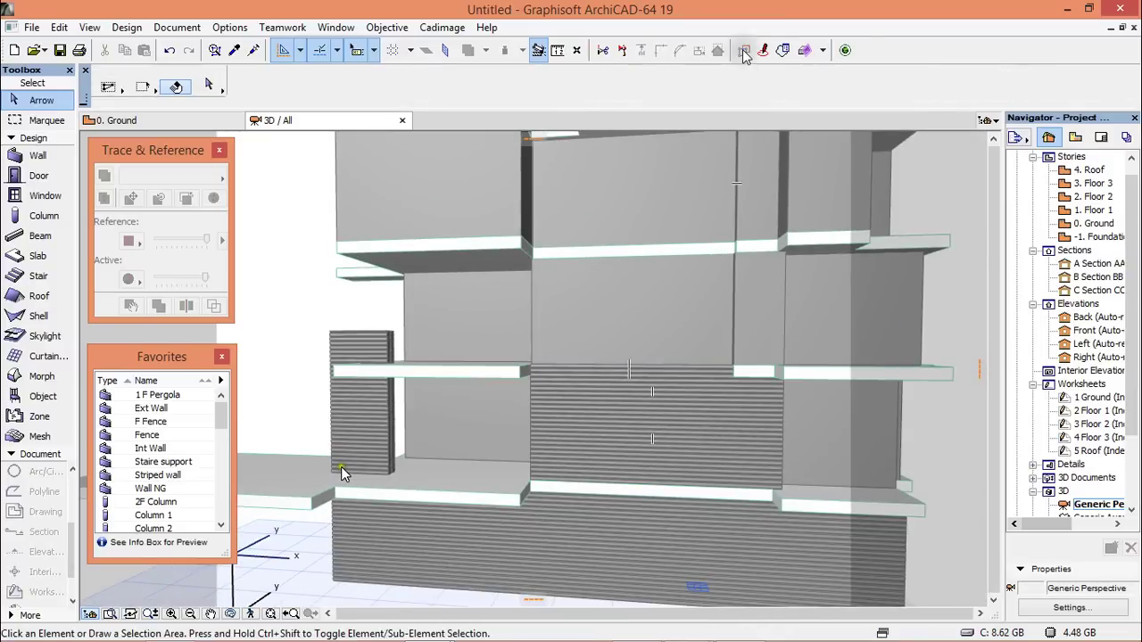
pyautogui.click(743, 51)
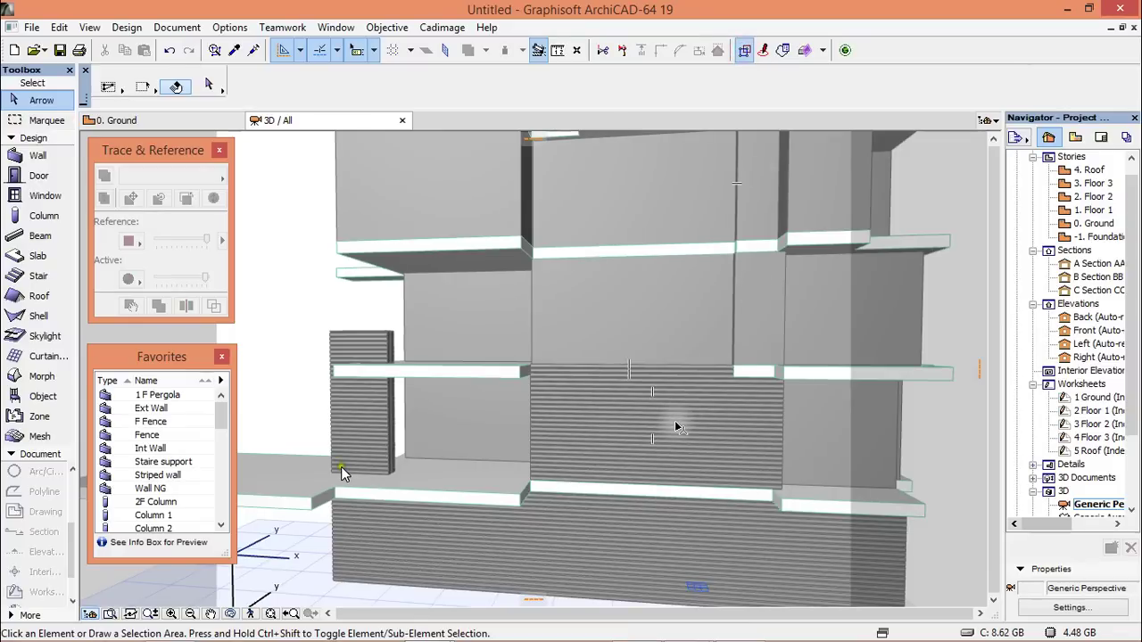
pyautogui.click(675, 426)
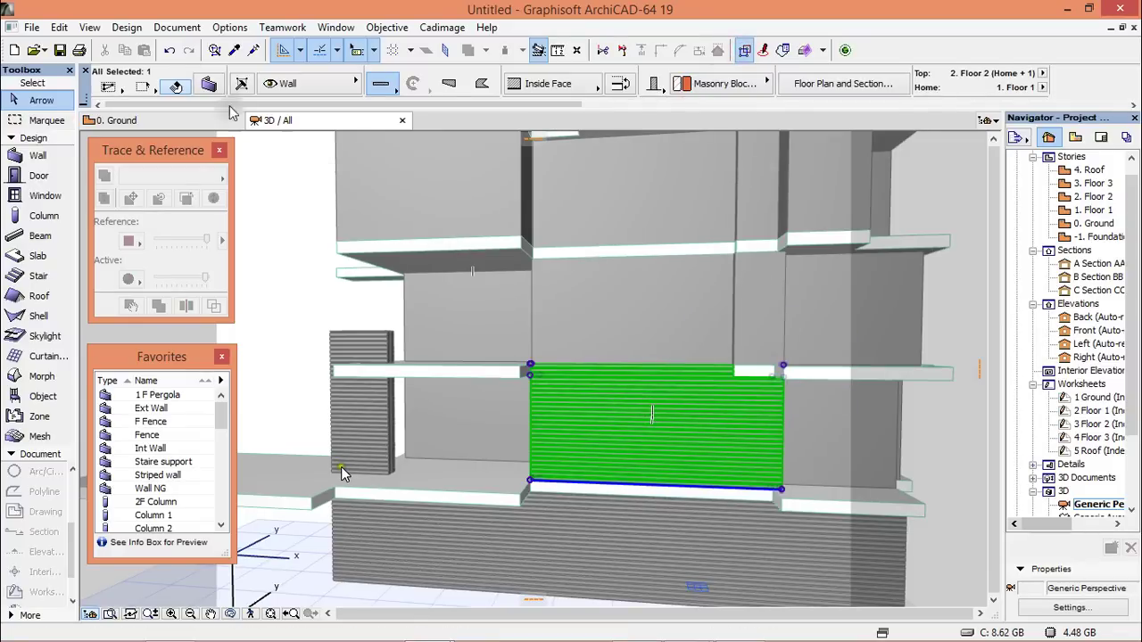
pyautogui.hotkey('ctrl', 't')
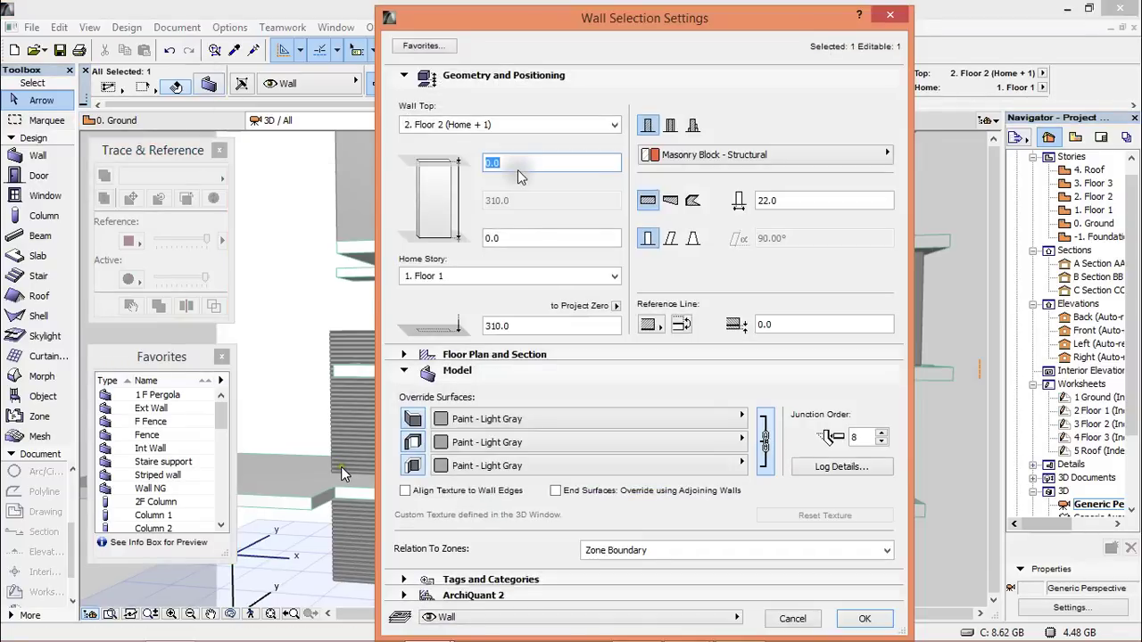
pyautogui.write('90')
pyautogui.press('Return')
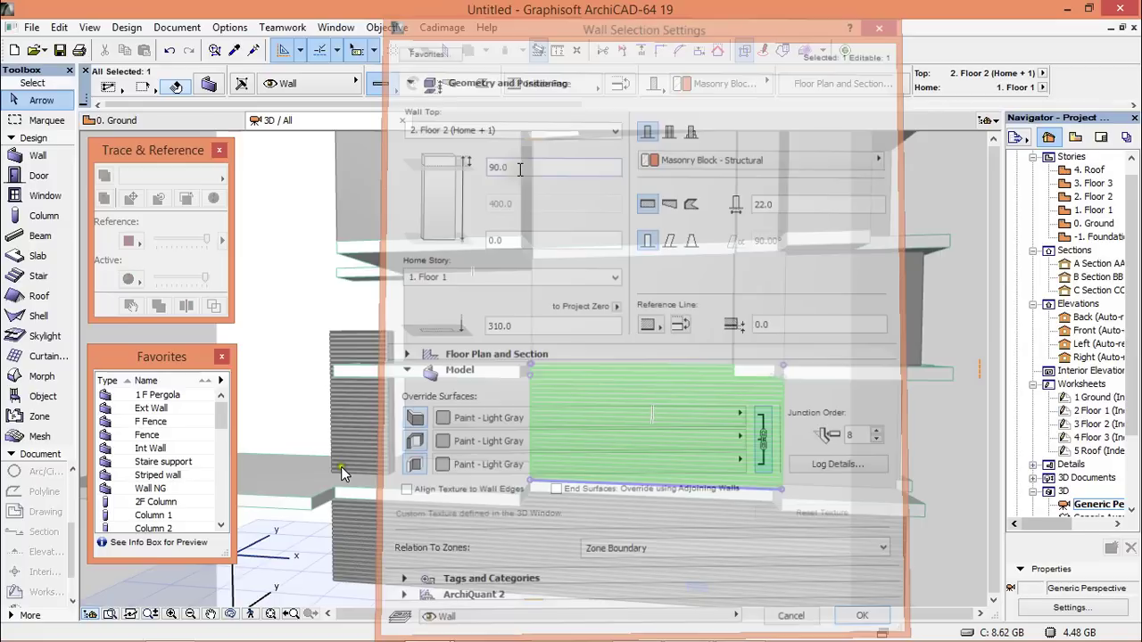
pyautogui.press('Escape')
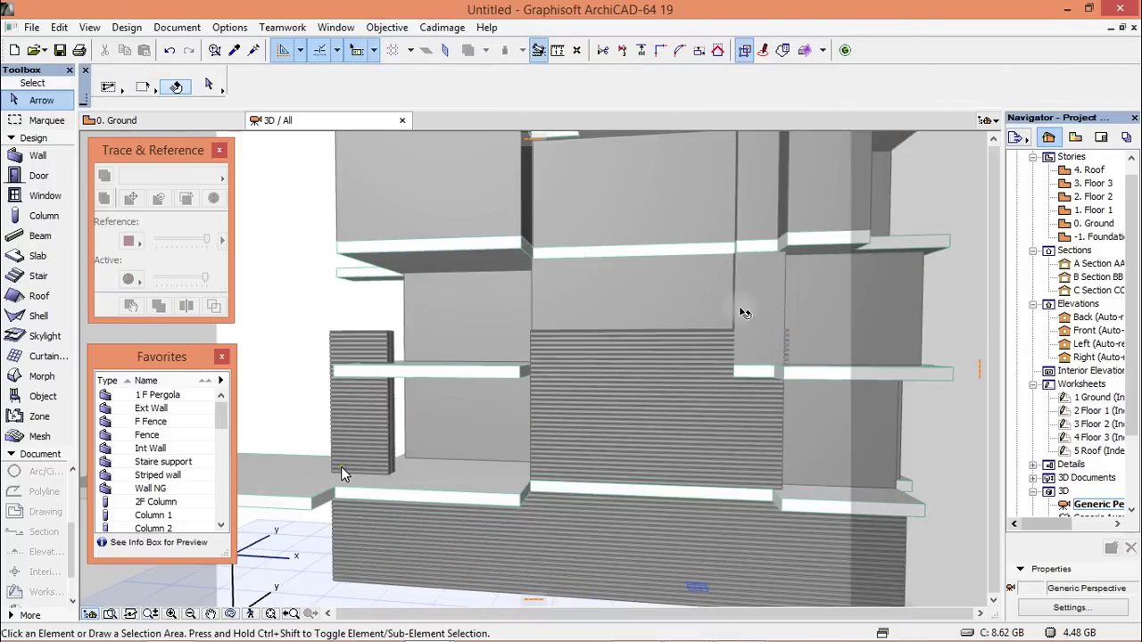
# Step: Apply the Striped wall favorite to the middle front wall of Floor 2, directly above the raised striped wall
pyautogui.moveTo(743, 312); pyautogui.dragTo(612, 352)
pyautogui.scroll(5, 612, 401)
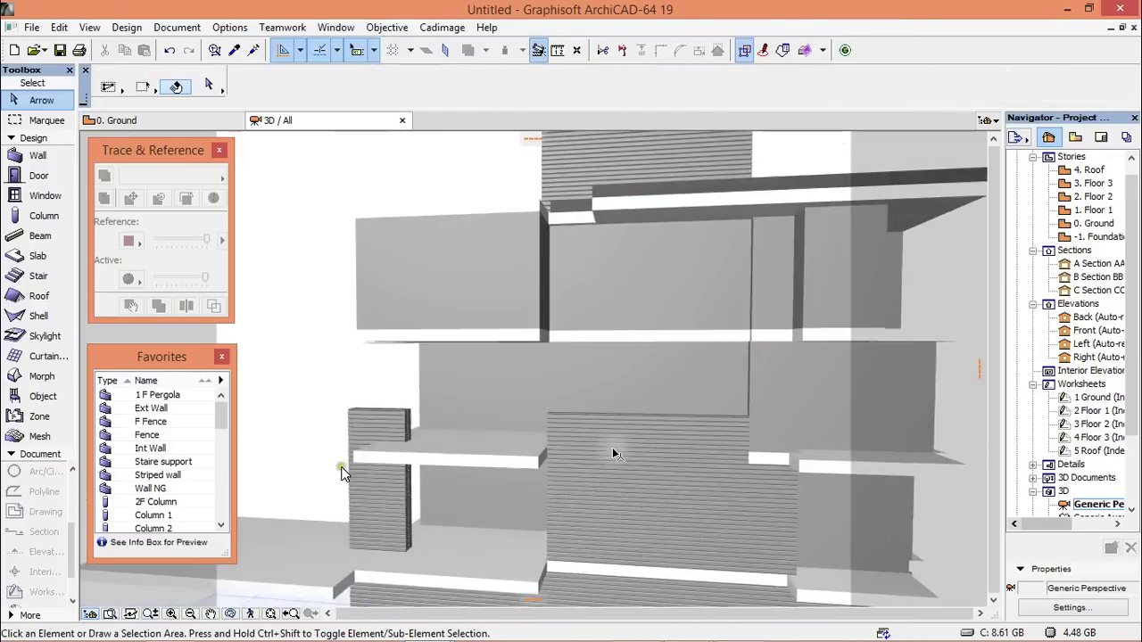
pyautogui.scroll(3, 623, 283)
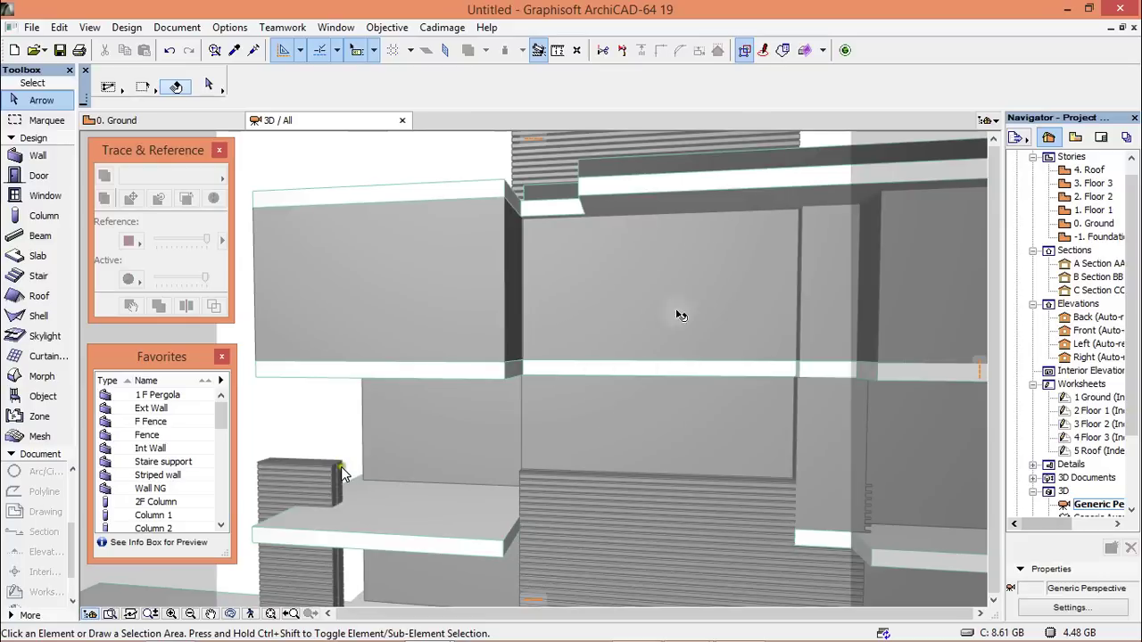
pyautogui.click(659, 313)
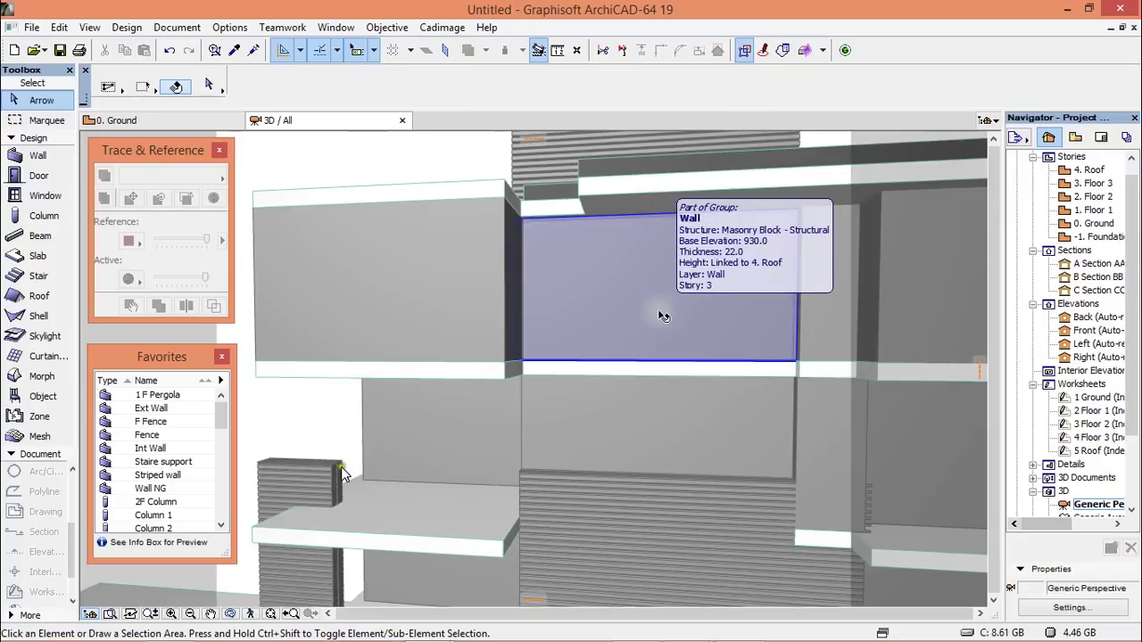
pyautogui.click(653, 427)
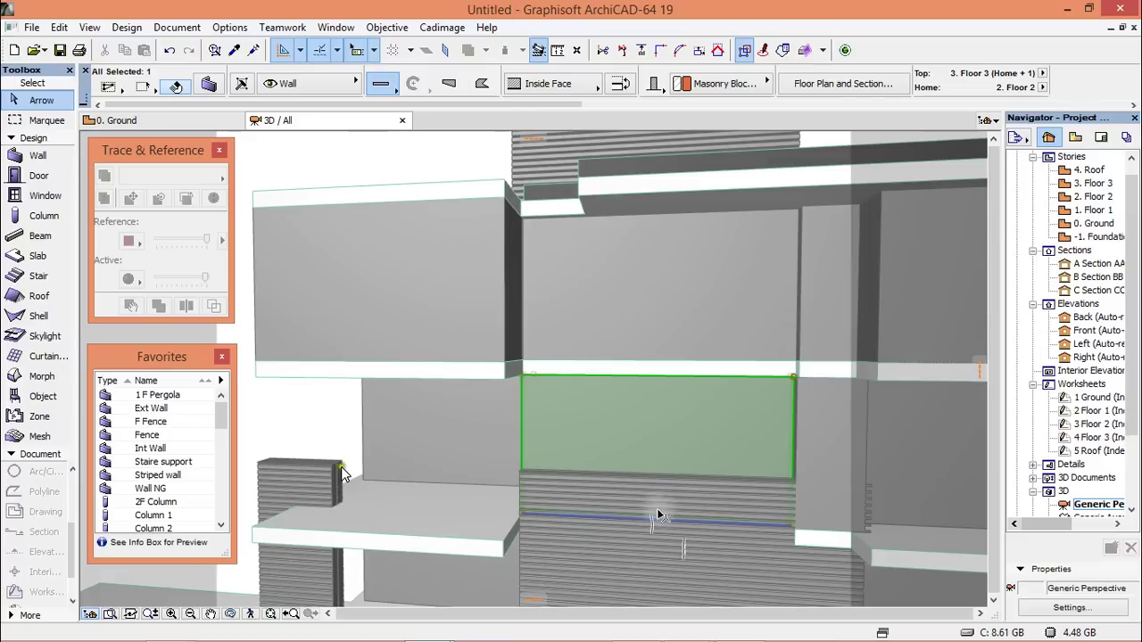
pyautogui.scroll(-2, 597, 423)
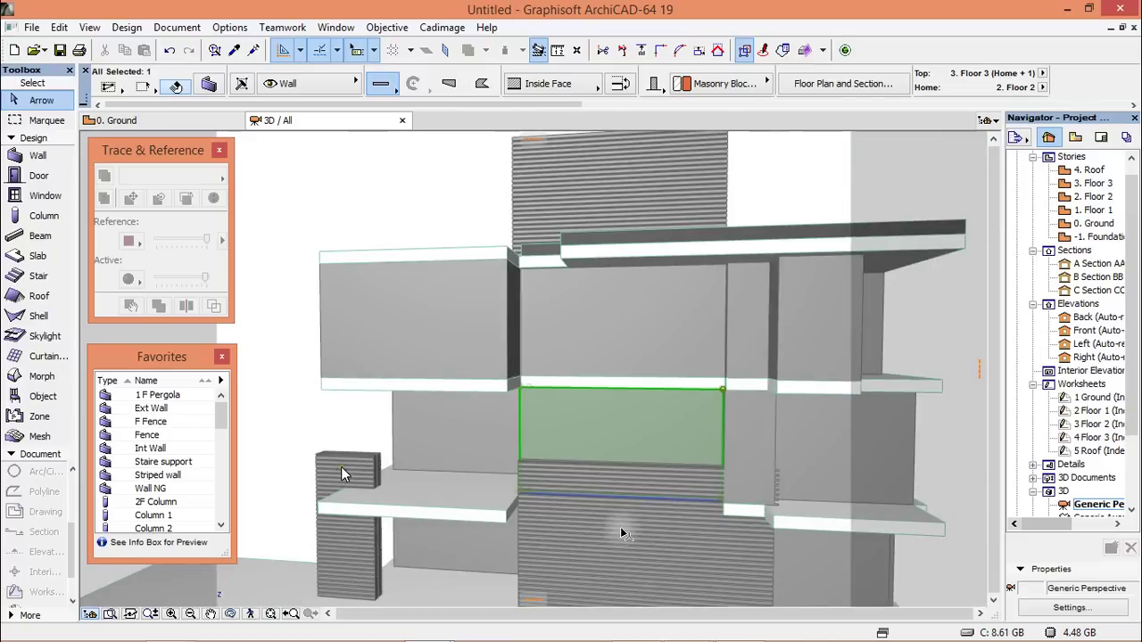
pyautogui.scroll(4, 620, 526)
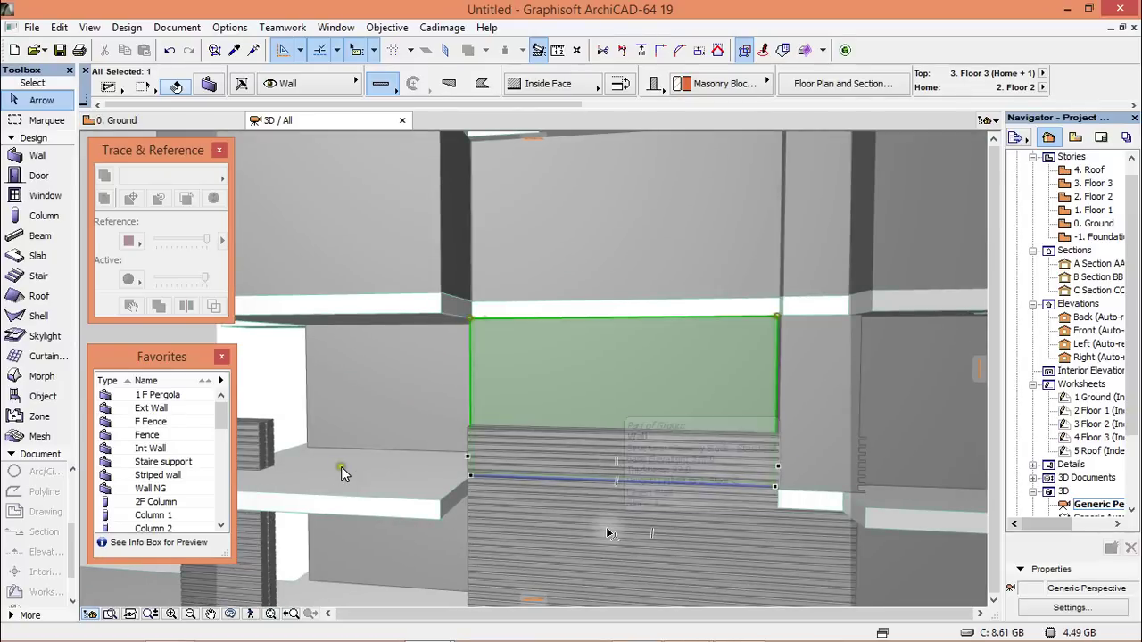
pyautogui.moveTo(606, 527)
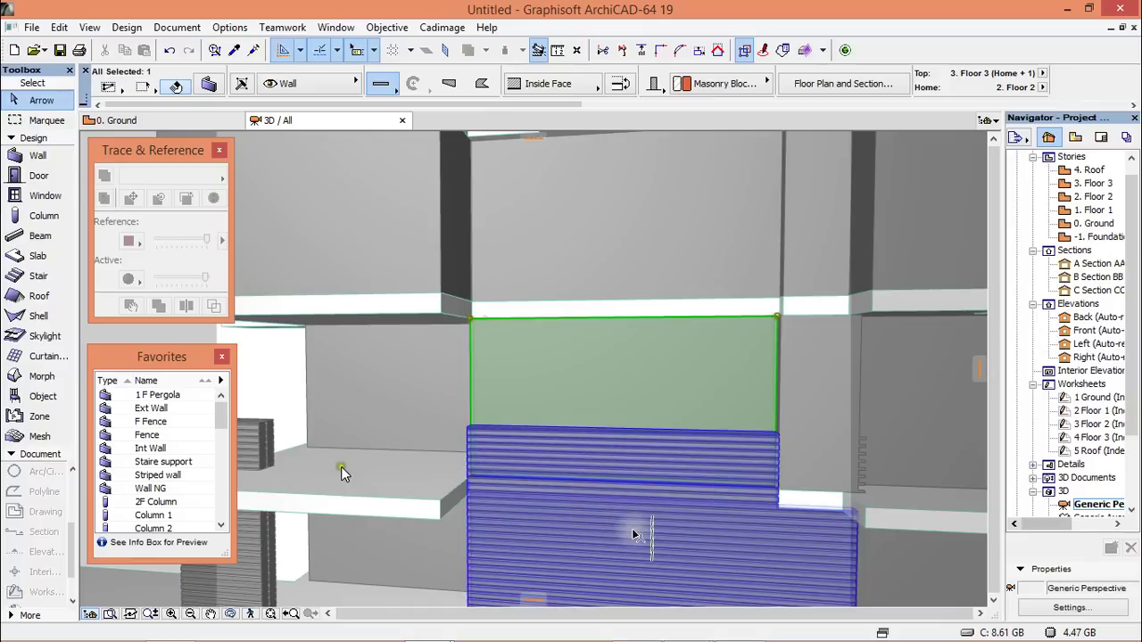
pyautogui.click(165, 476)
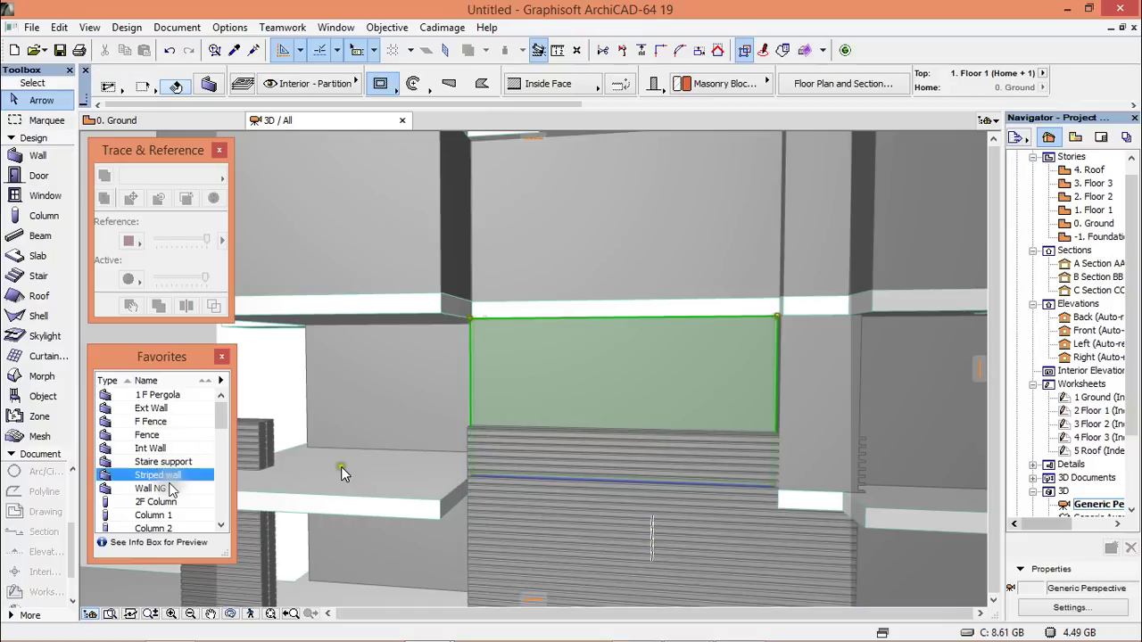
pyautogui.doubleClick(160, 475)
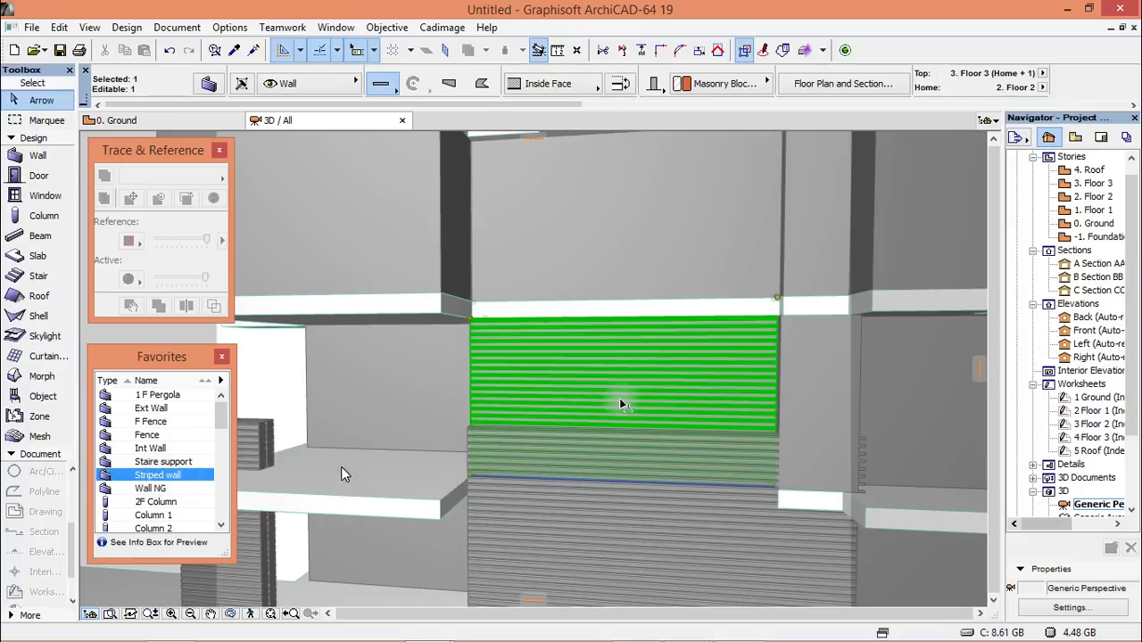
pyautogui.press('Escape')
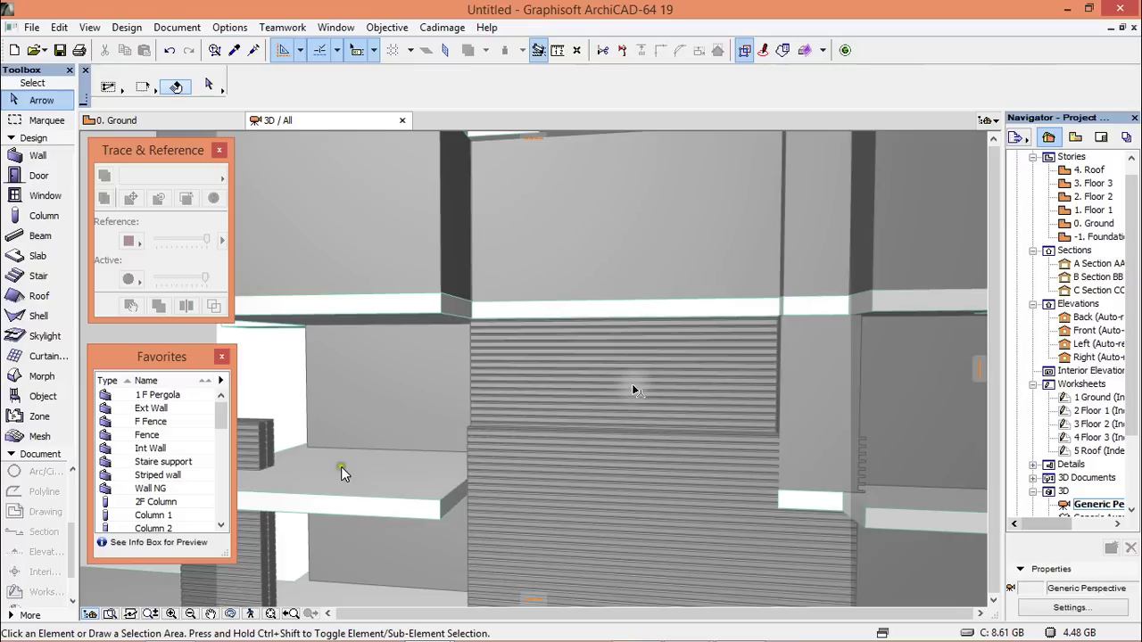
# Step: Change the log details of the middle front wall of Floor 2 to the flat-faced log shape with a log height of 40
pyautogui.click(631, 389)
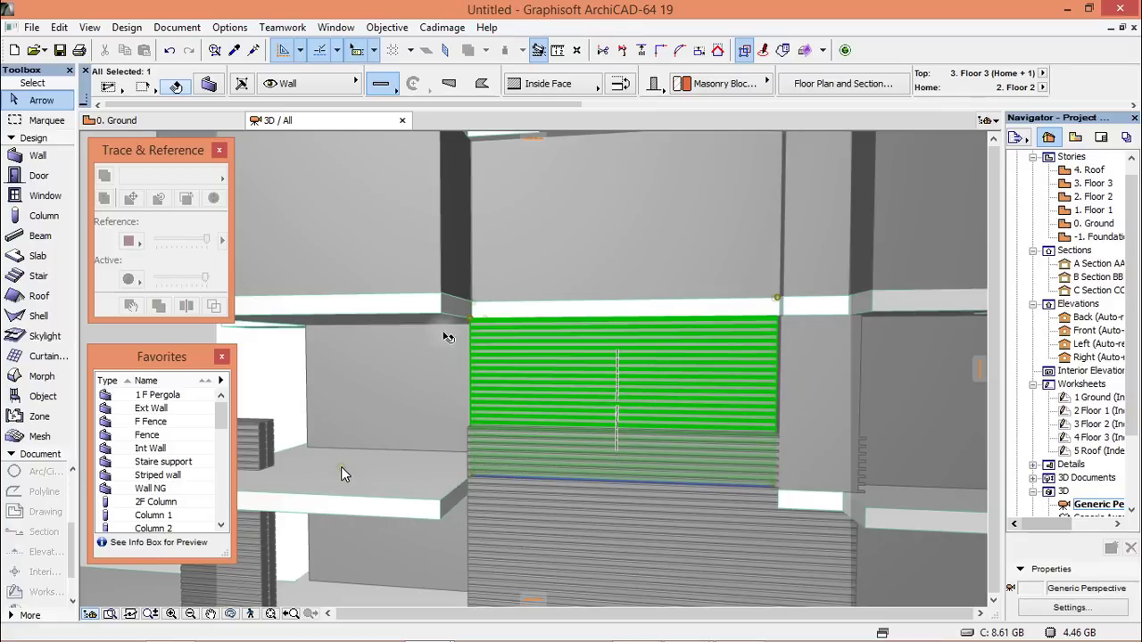
pyautogui.click(207, 82)
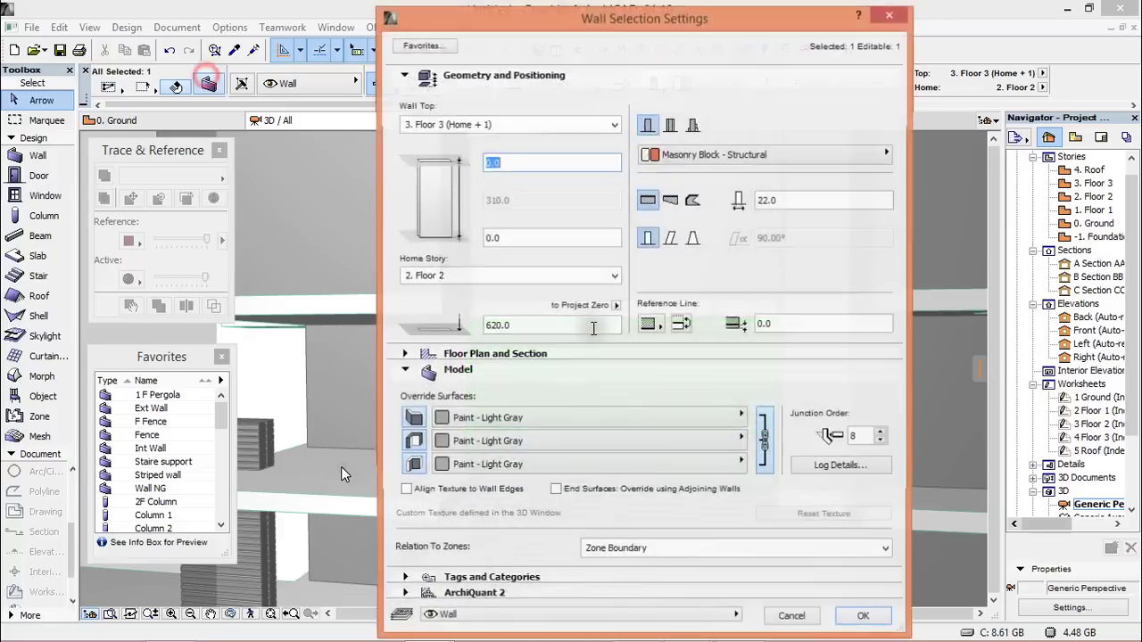
pyautogui.click(771, 459)
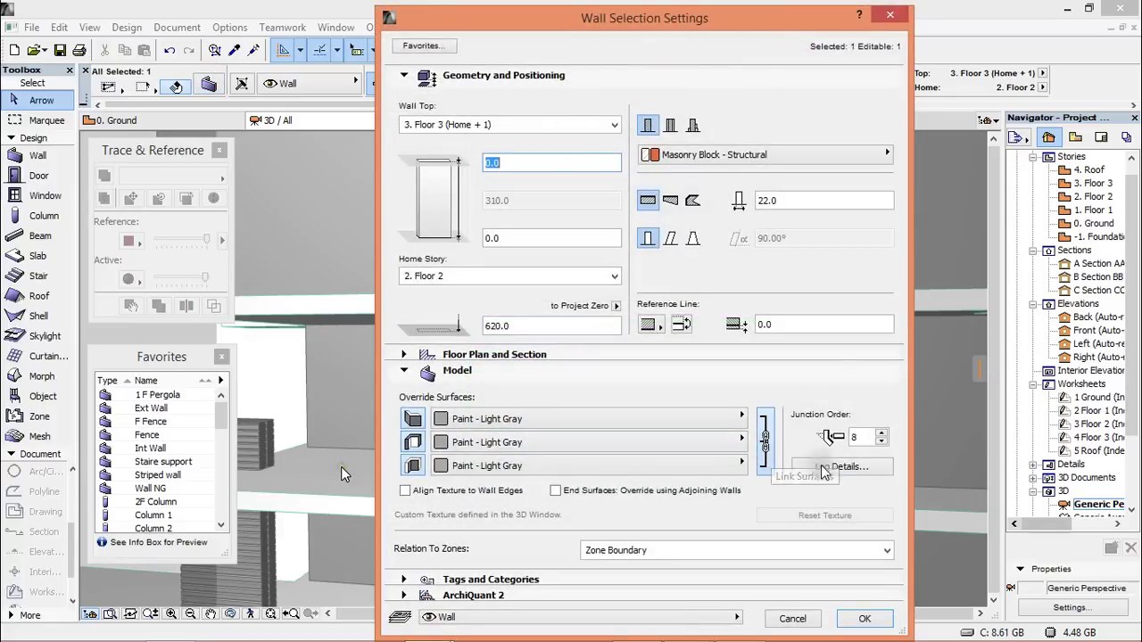
pyautogui.click(837, 466)
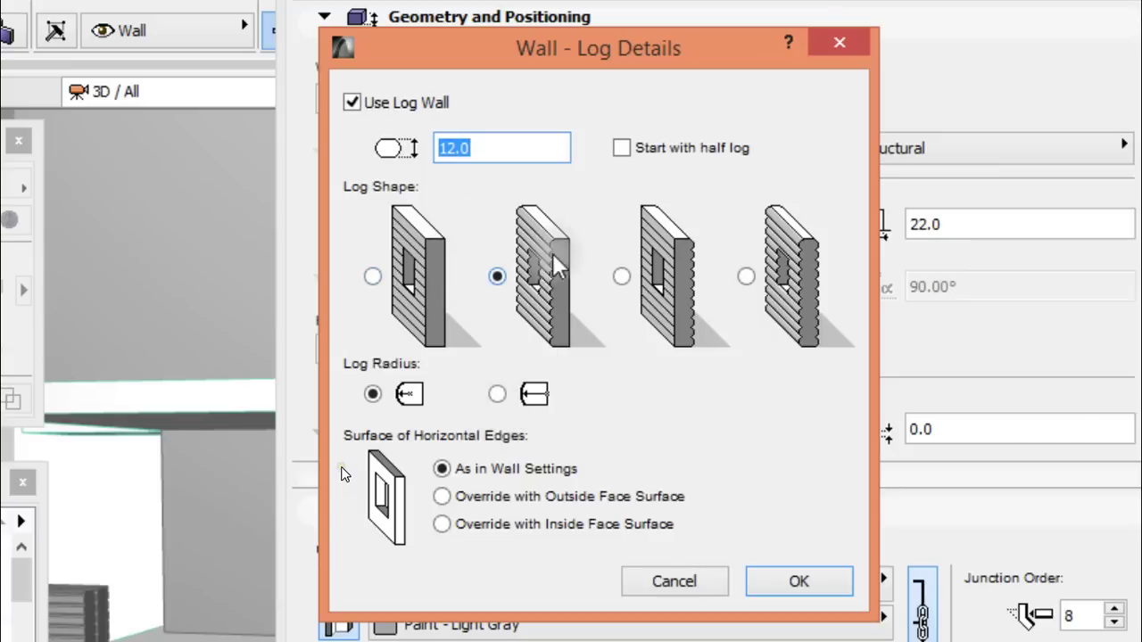
pyautogui.click(373, 276)
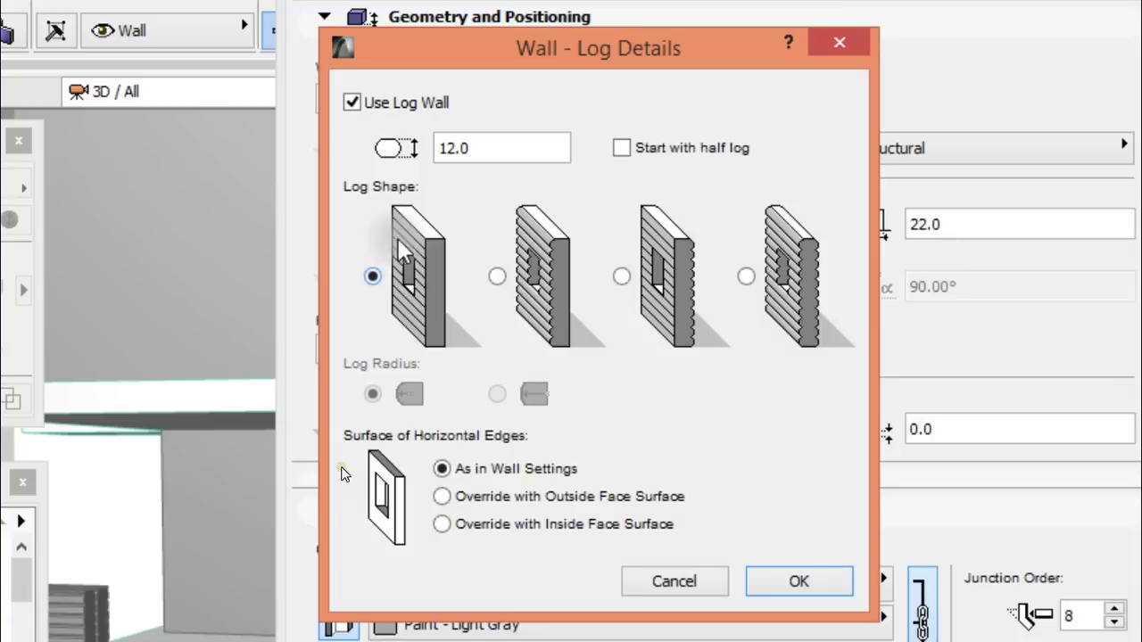
pyautogui.doubleClick(478, 148)
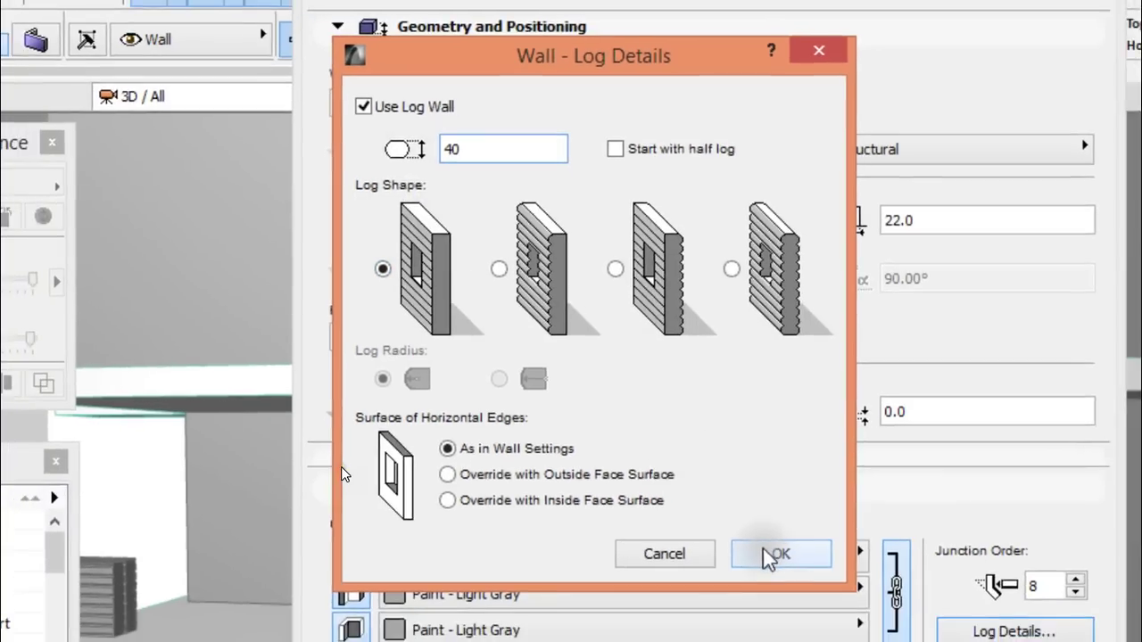
pyautogui.click(772, 554)
pyautogui.click(867, 614)
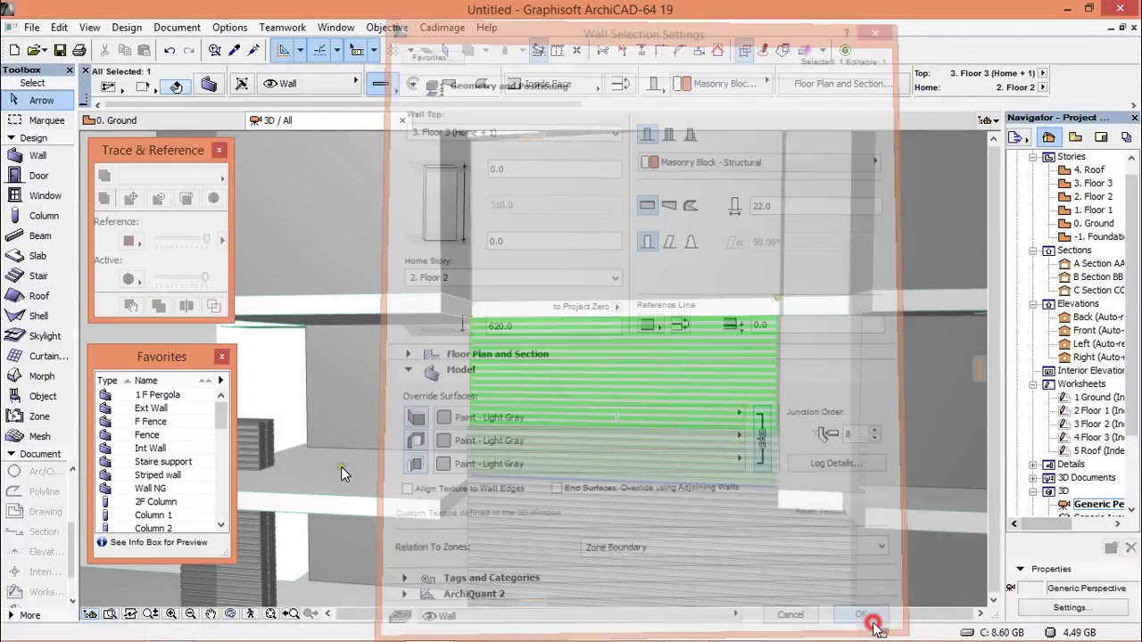
pyautogui.press('Escape')
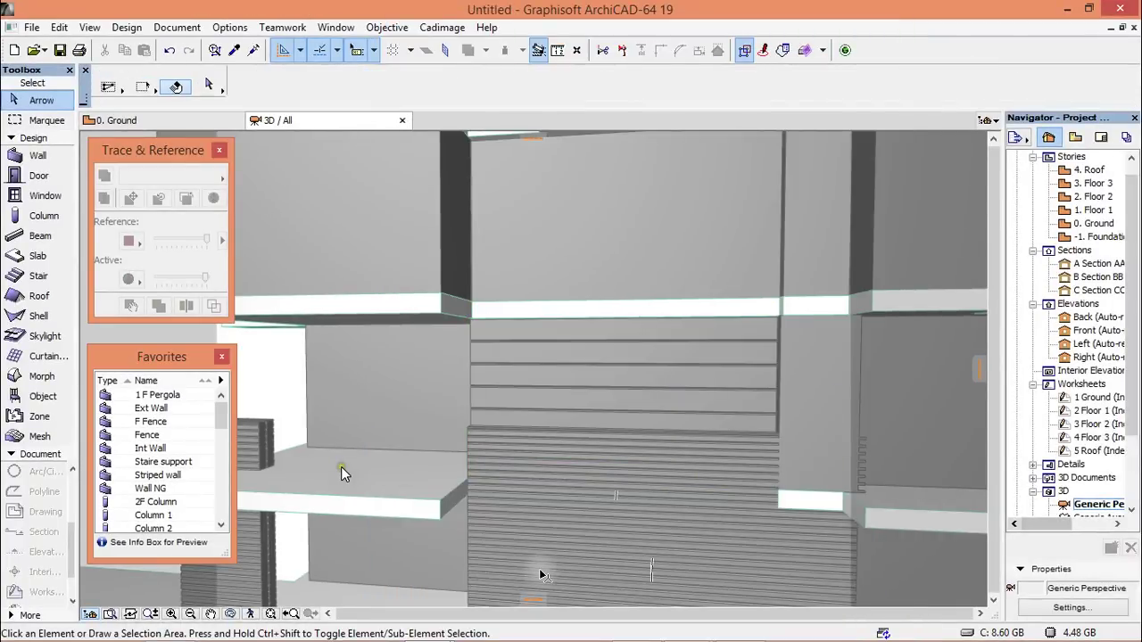
# Step: Turn the middle front wall of Floor 3 into a log wall with the flat-faced log shape and a log height of 40
pyautogui.keyDown('shift'); pyautogui.moveTo(538, 568); pyautogui.dragTo(398, 237, button='middle'); pyautogui.keyUp('shift')
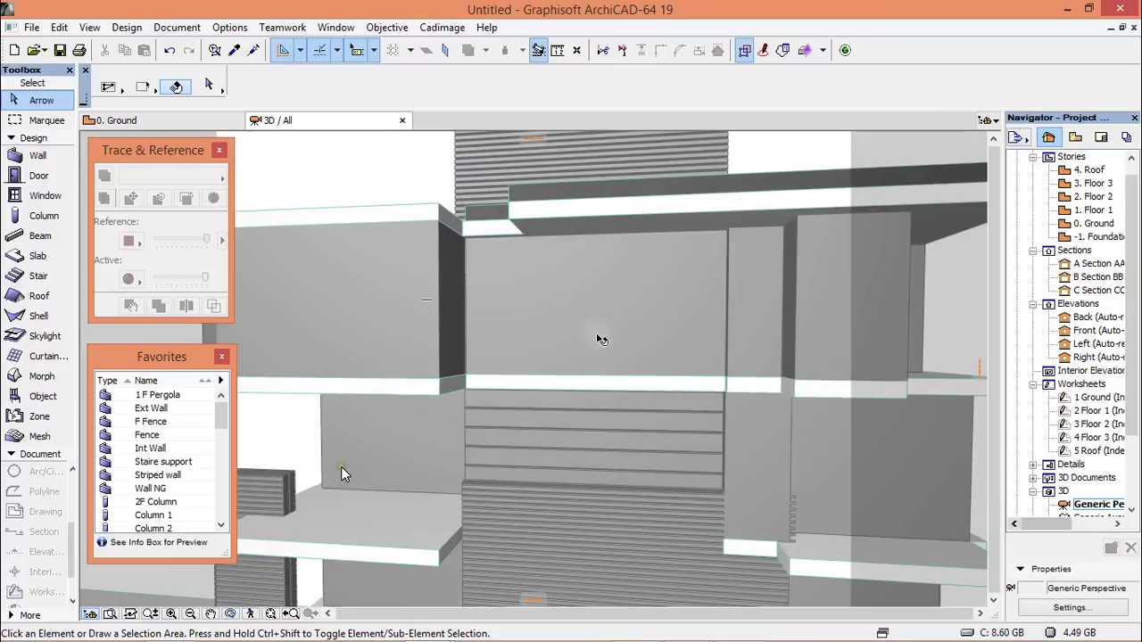
pyautogui.moveTo(601, 339)
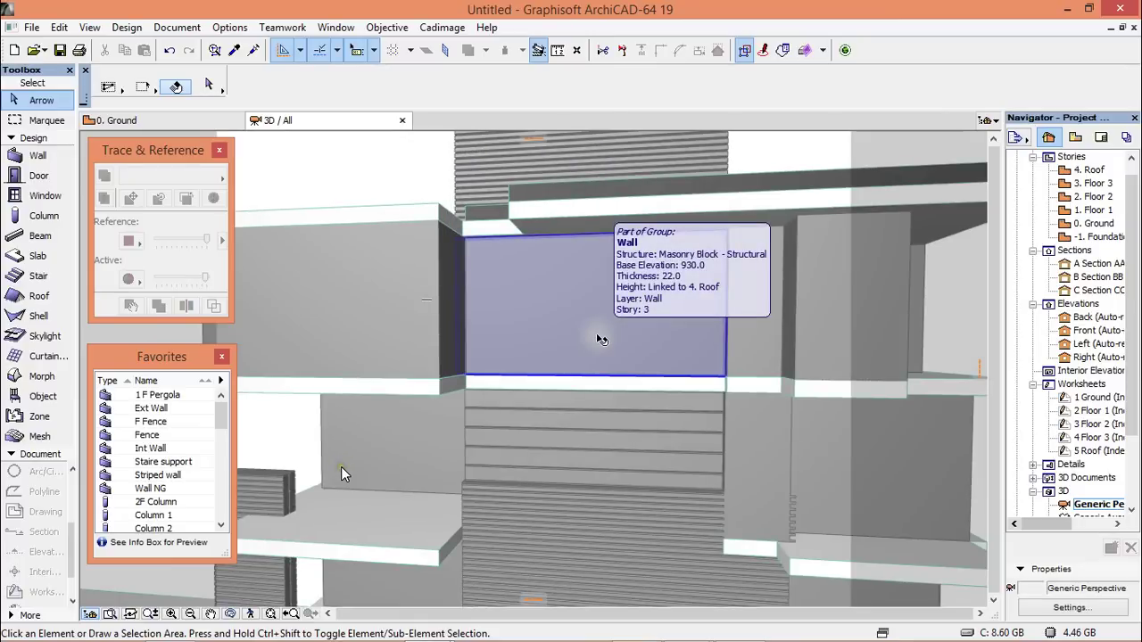
pyautogui.click(599, 326)
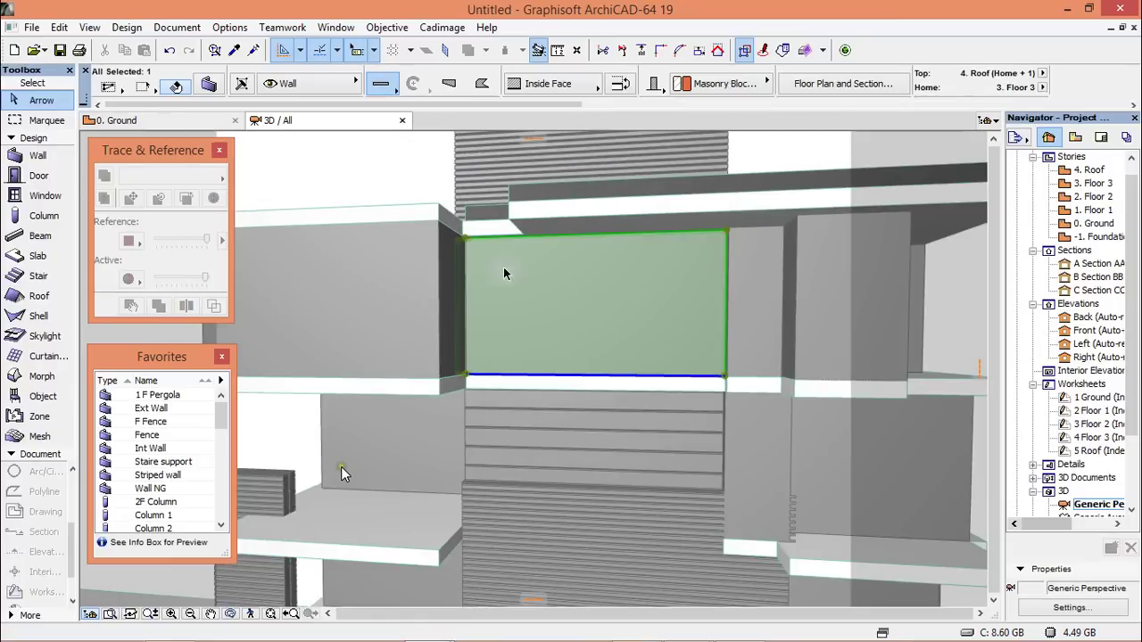
pyautogui.click(209, 84)
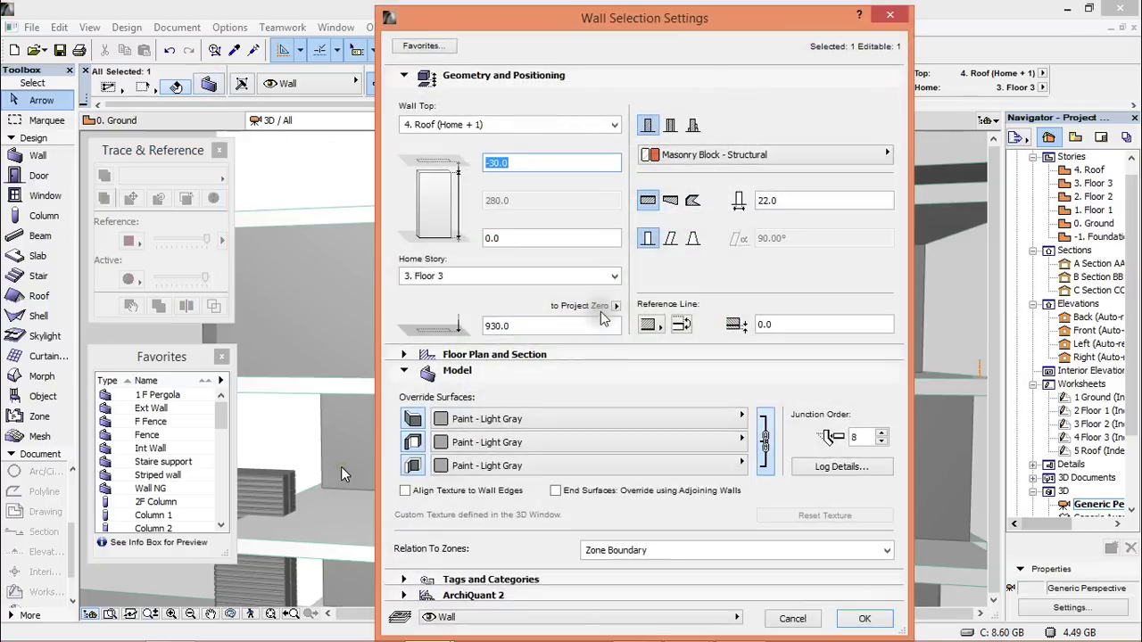
pyautogui.click(802, 466)
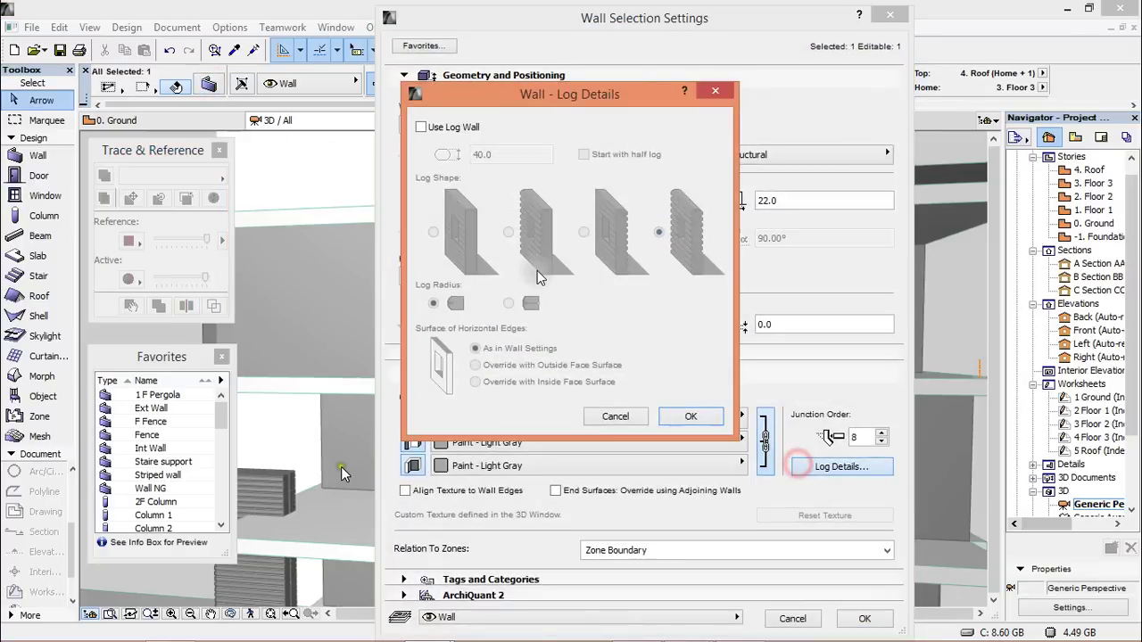
pyautogui.click(420, 126)
pyautogui.click(432, 231)
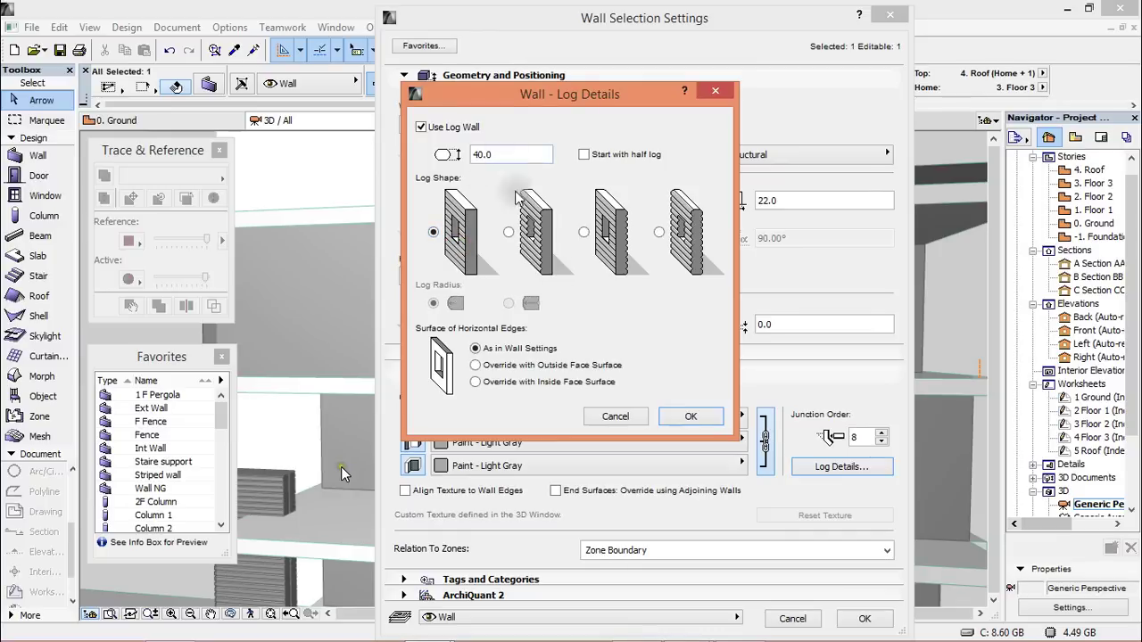
pyautogui.click(691, 416)
pyautogui.click(869, 622)
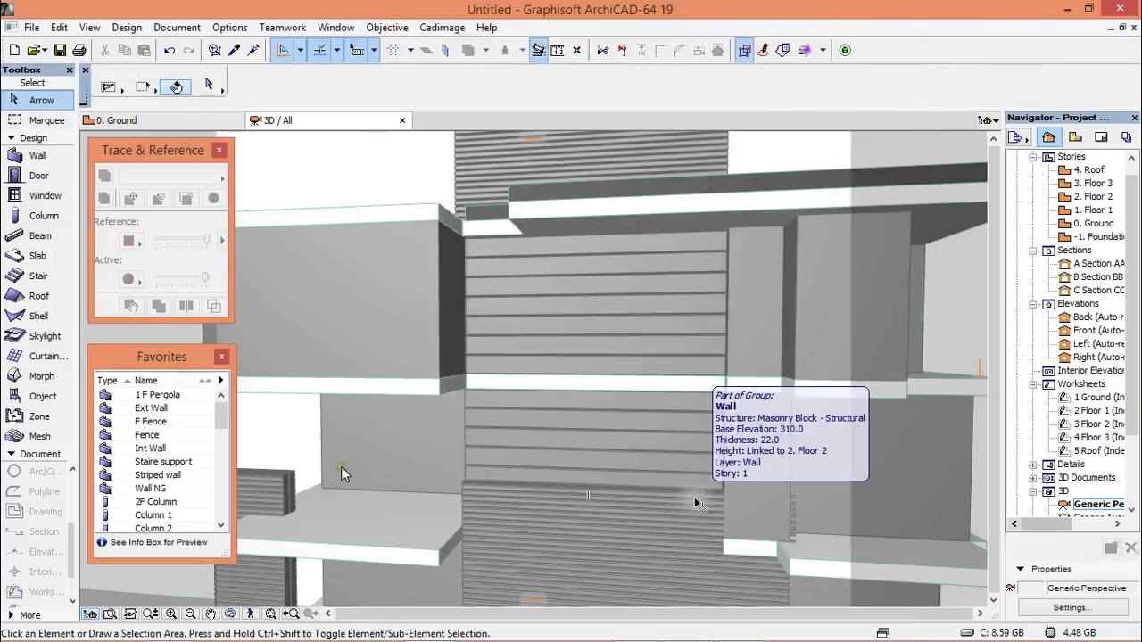
# Step: Override all surfaces of the two Floor 2 walls recessed behind the terrace with Paint - Glossy White
pyautogui.keyDown('shift'); pyautogui.moveTo(698, 504); pyautogui.dragTo(780, 345, button='middle'); pyautogui.keyUp('shift')
pyautogui.scroll(5, 484, 435)
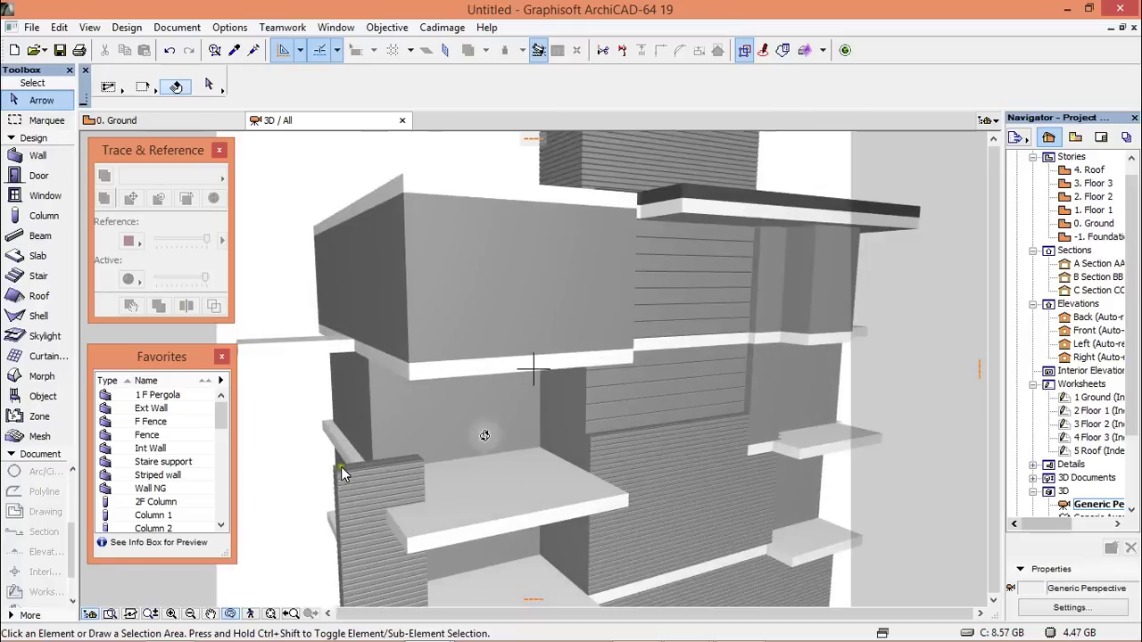
pyautogui.scroll(5, 483, 435)
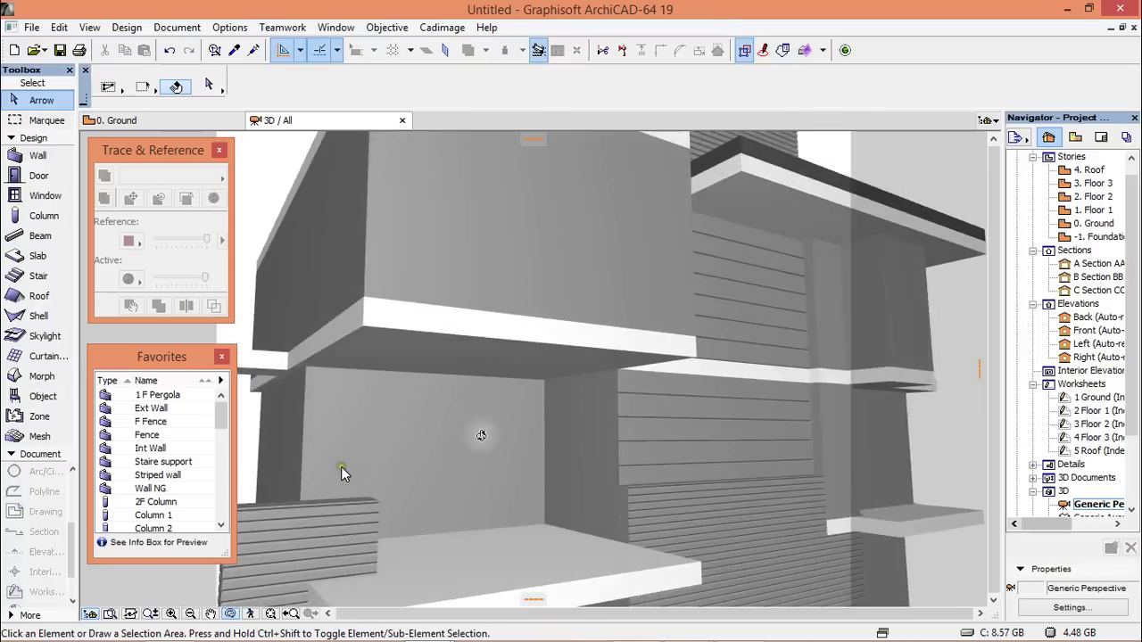
pyautogui.moveTo(341, 473)
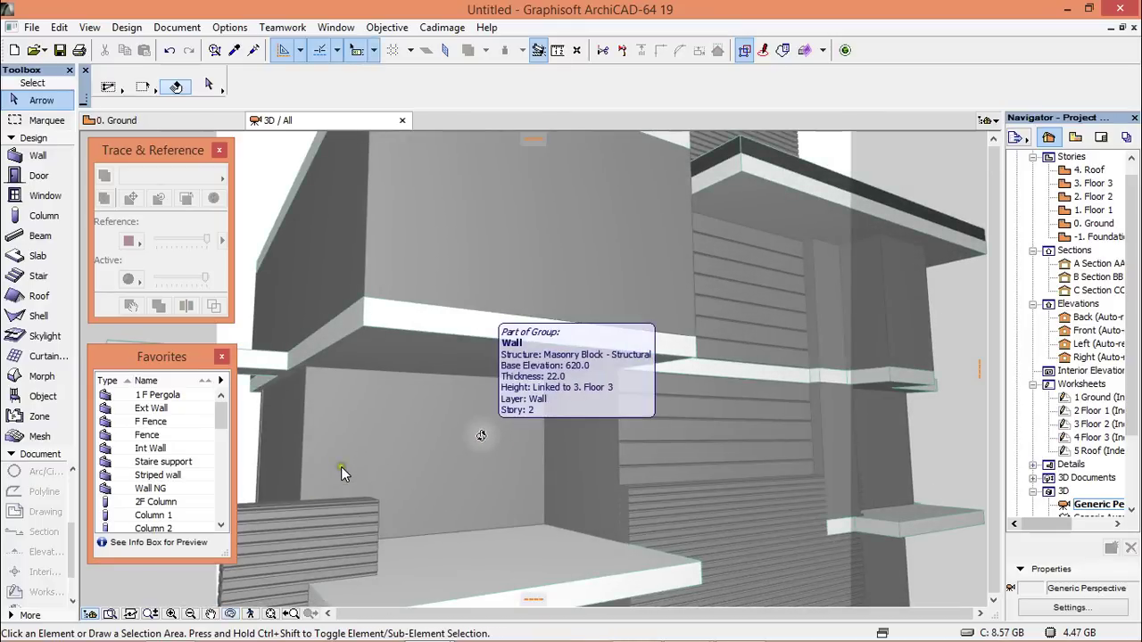
pyautogui.click(481, 435)
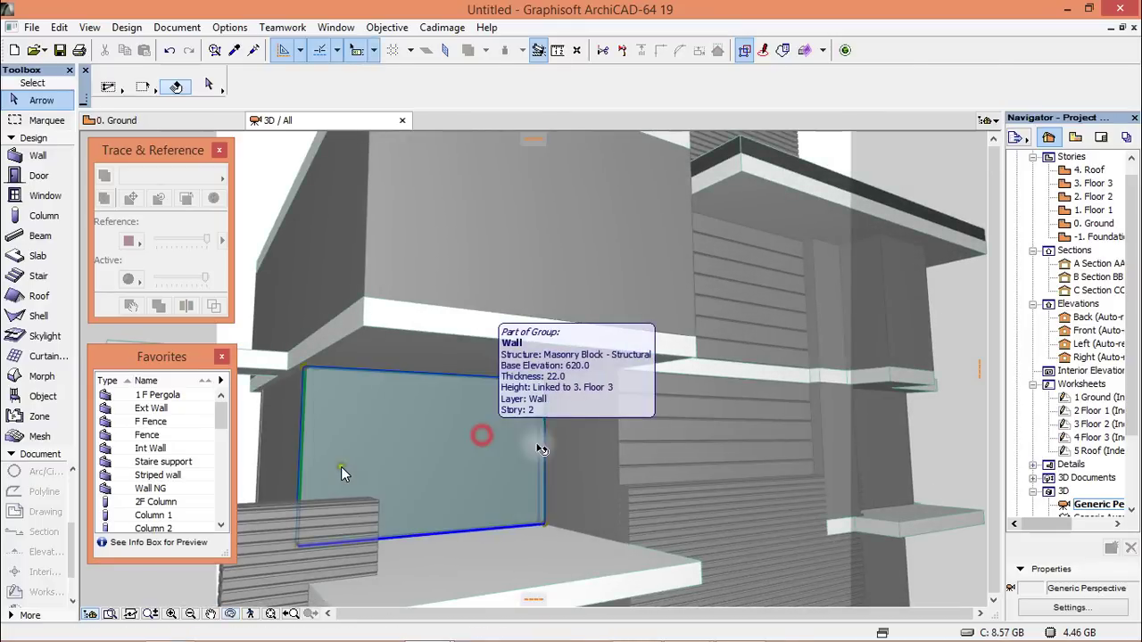
pyautogui.keyDown('shift'); pyautogui.click(594, 446); pyautogui.keyUp('shift')
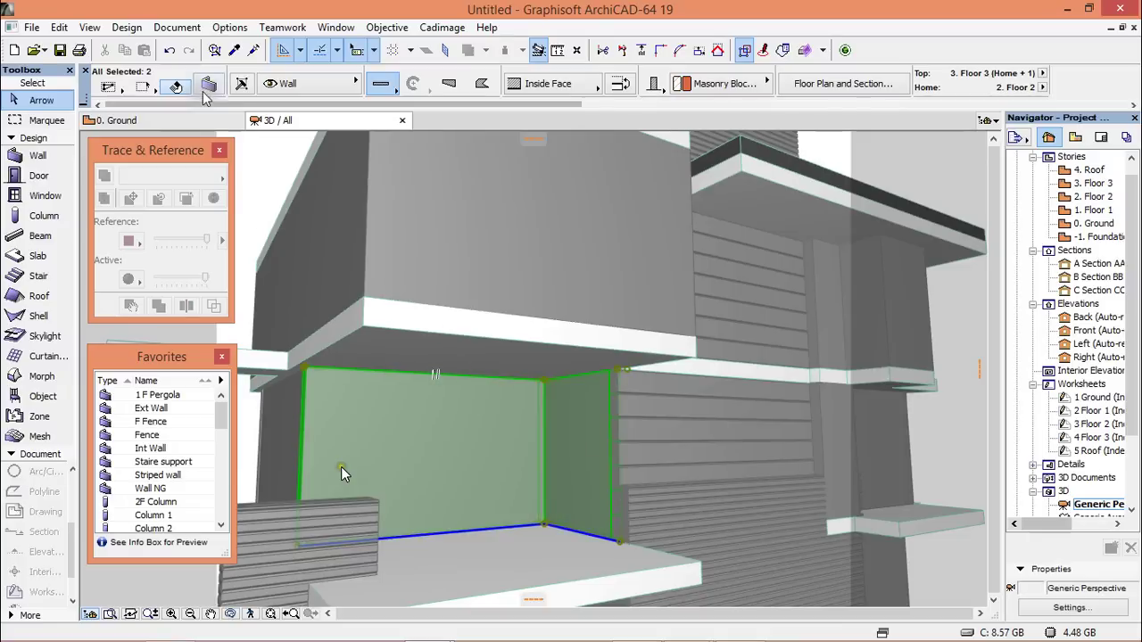
pyautogui.click(207, 80)
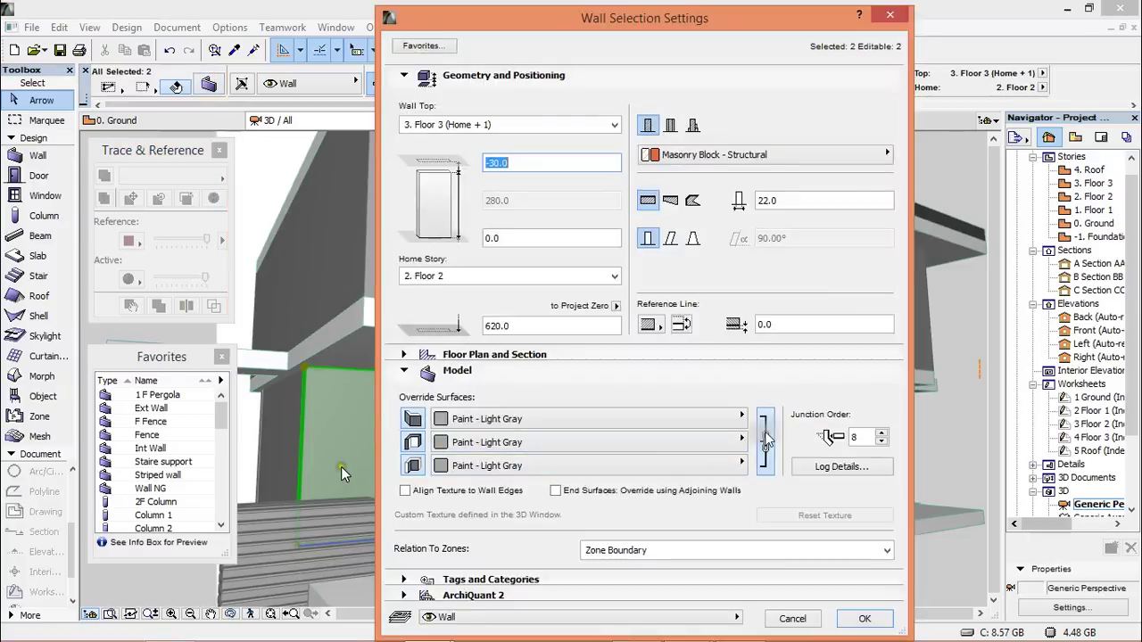
pyautogui.click(741, 416)
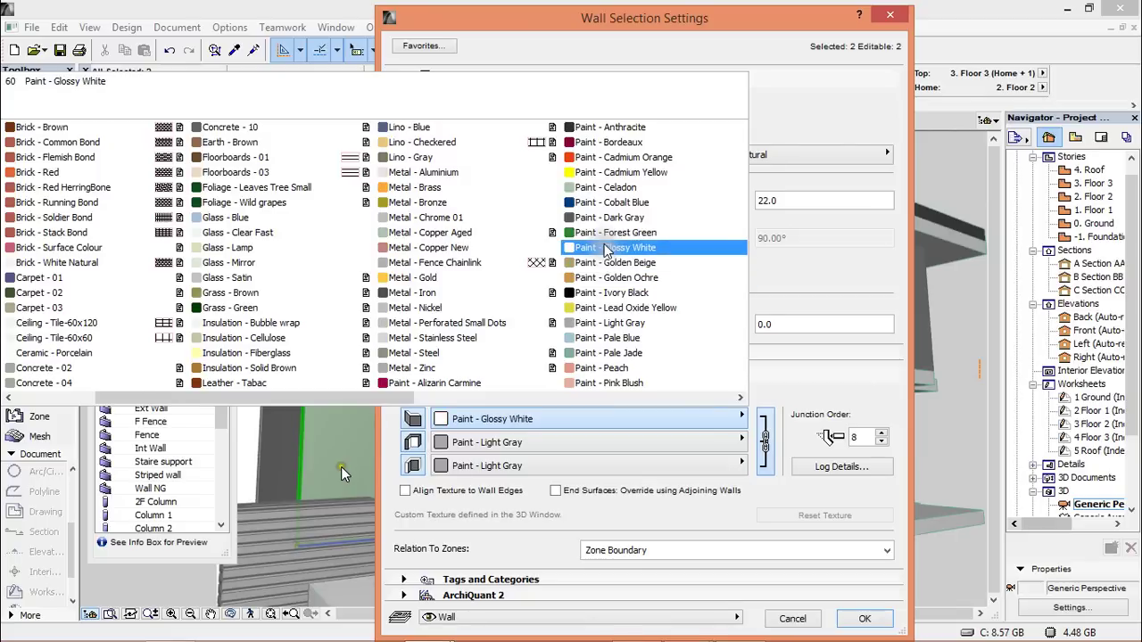
pyautogui.click(589, 247)
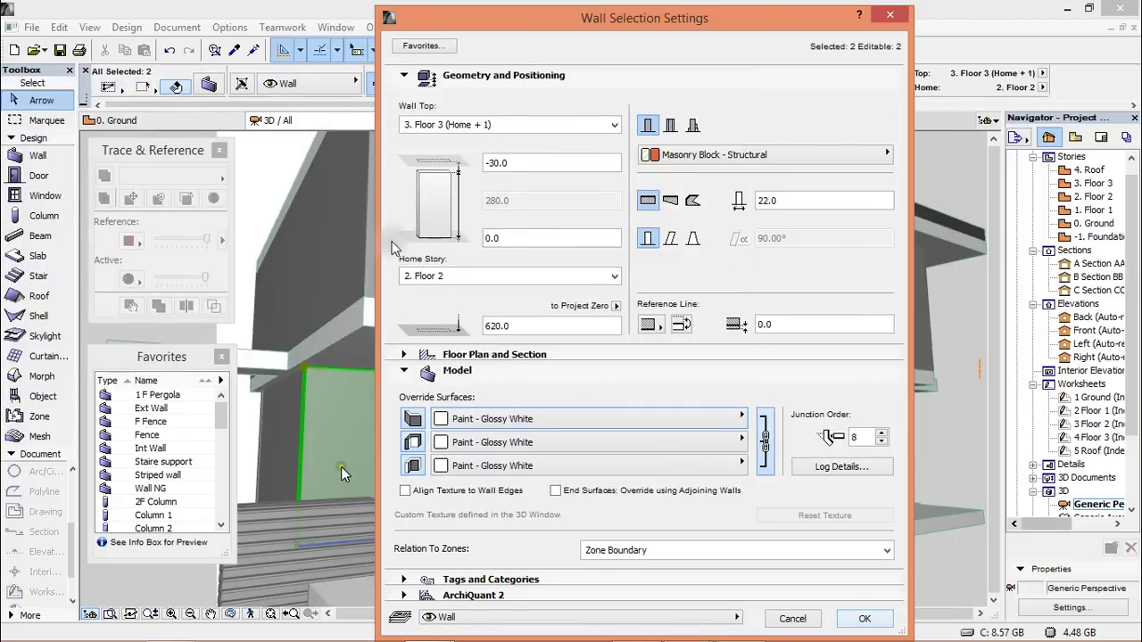
# Step: Change the surface override of the two recessed Floor 2 walls to Stucco - White Rough and apply the wall settings
pyautogui.click(740, 417)
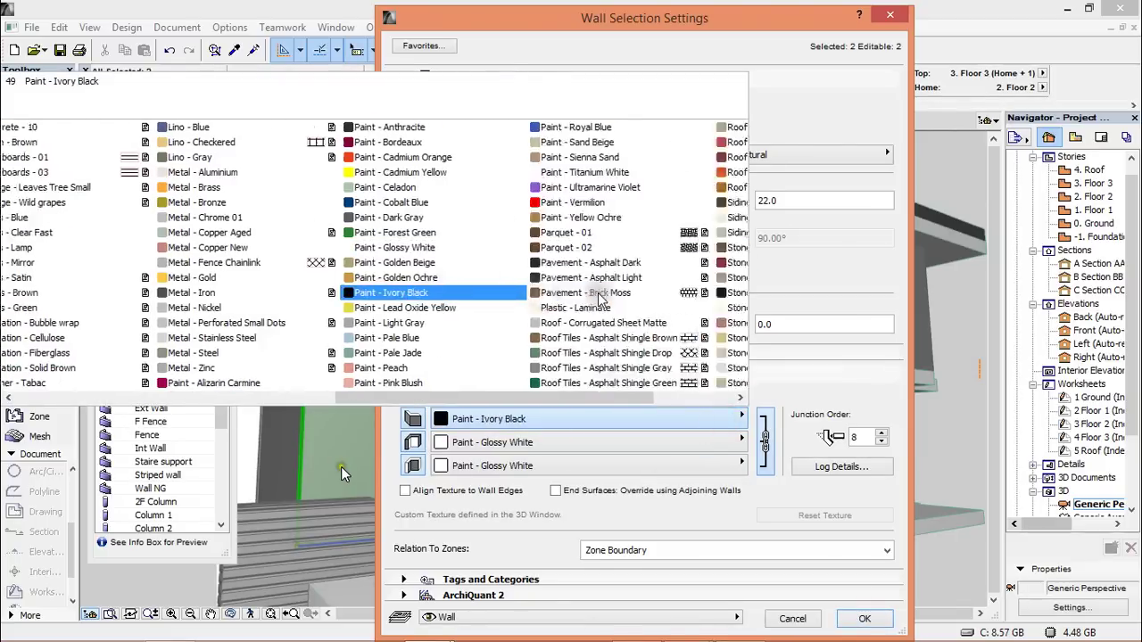
pyautogui.scroll(-3, 598, 296)
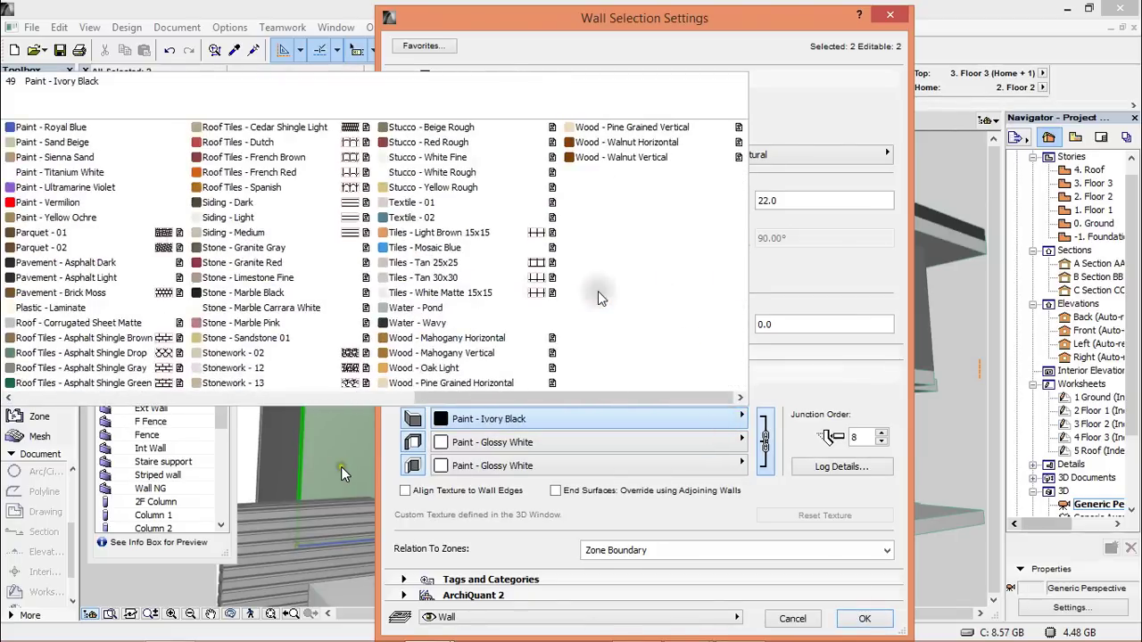
pyautogui.click(417, 174)
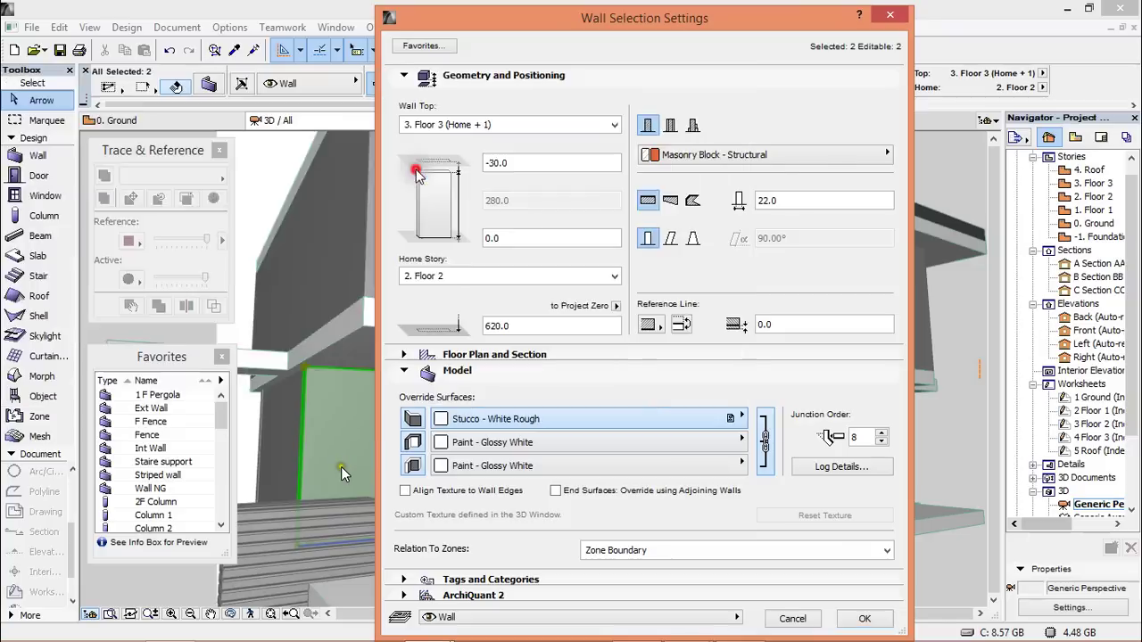
pyautogui.click(872, 617)
pyautogui.press('Escape')
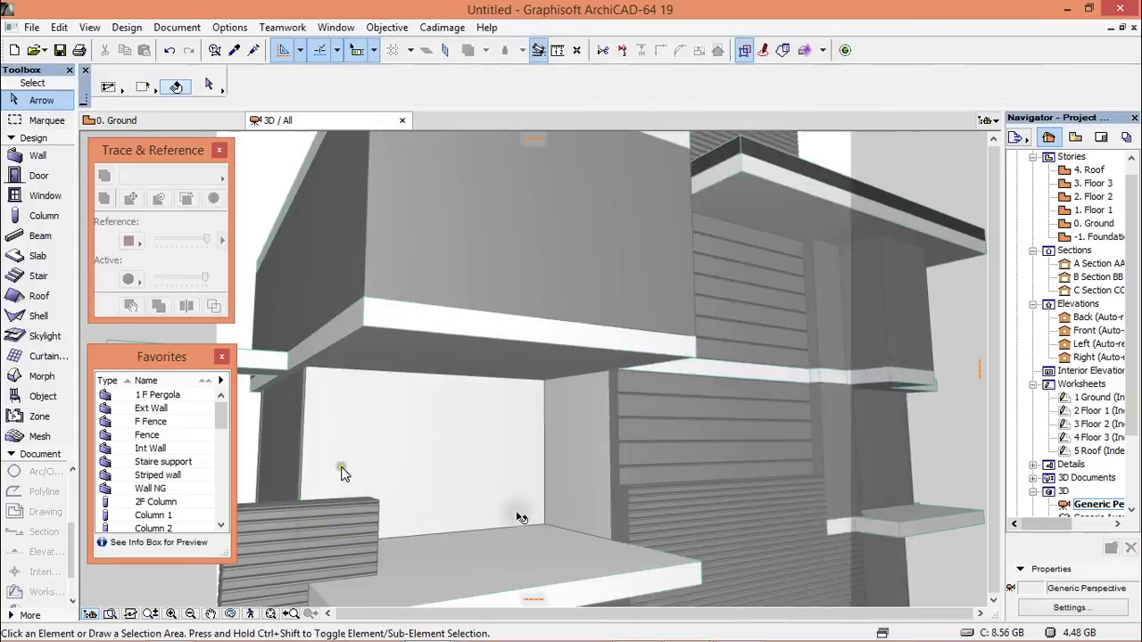
# Step: Override all surfaces of the five walls around the projecting Floor 3 corner volume with Paint - Glossy White
pyautogui.scroll(-5, 700, 506)
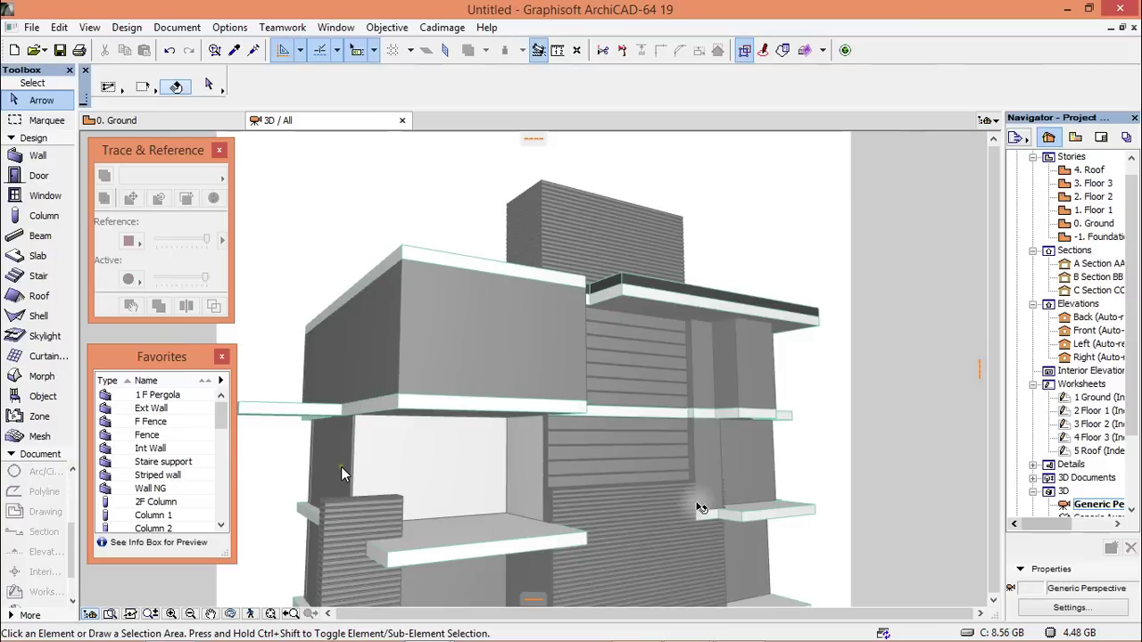
pyautogui.moveTo(700, 506); pyautogui.dragTo(480, 321)
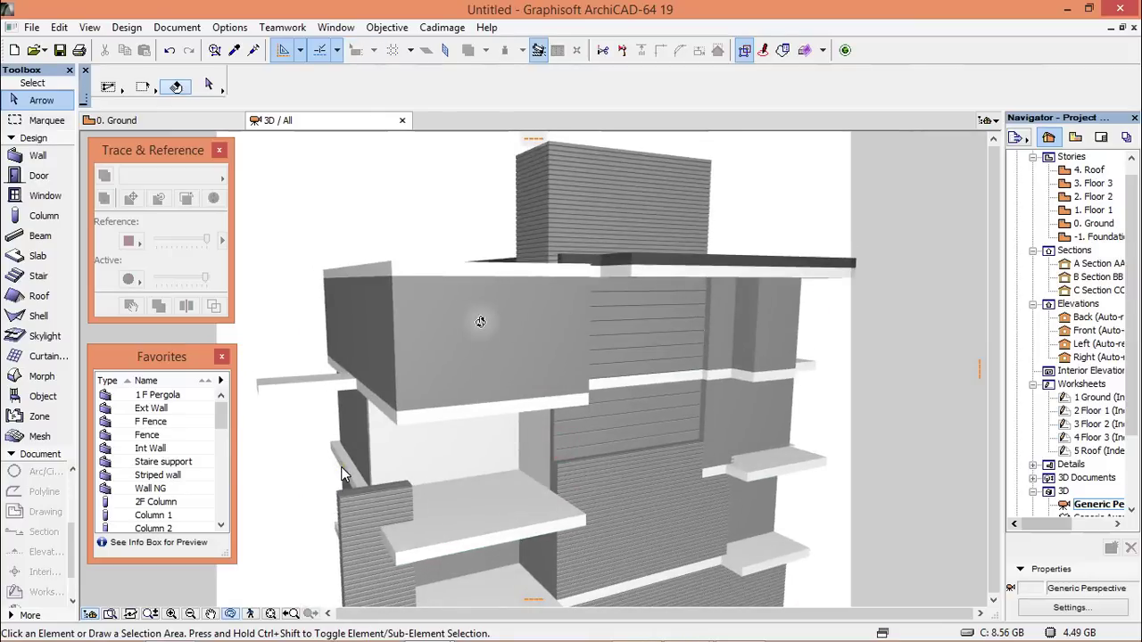
pyautogui.scroll(8, 609, 342)
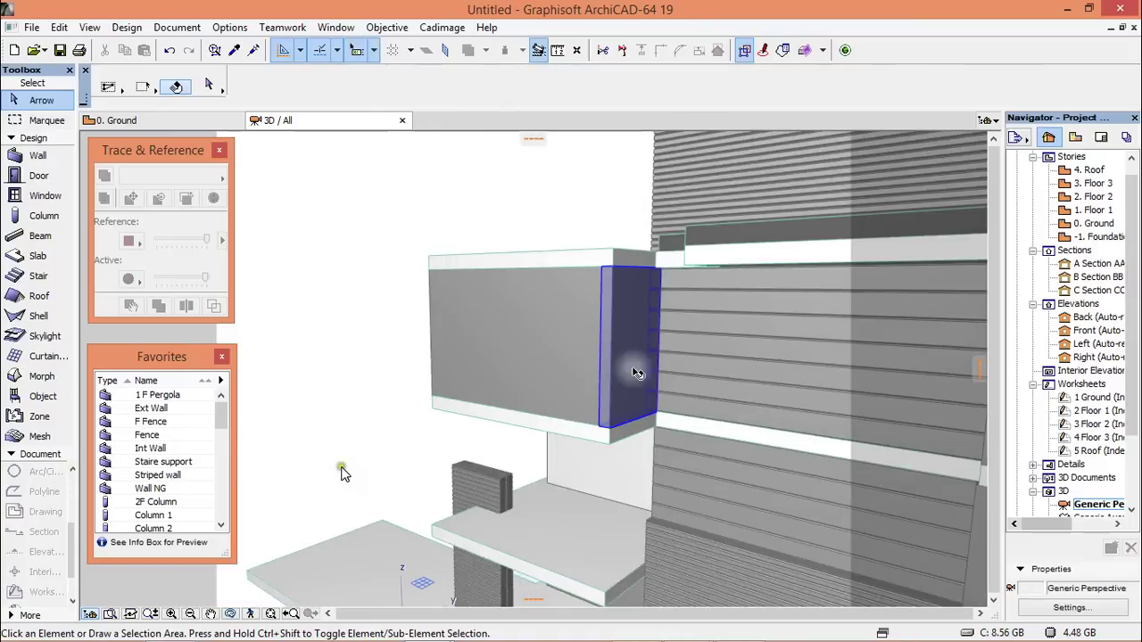
pyautogui.click(636, 373)
pyautogui.keyDown('shift'); pyautogui.click(518, 355); pyautogui.keyUp('shift')
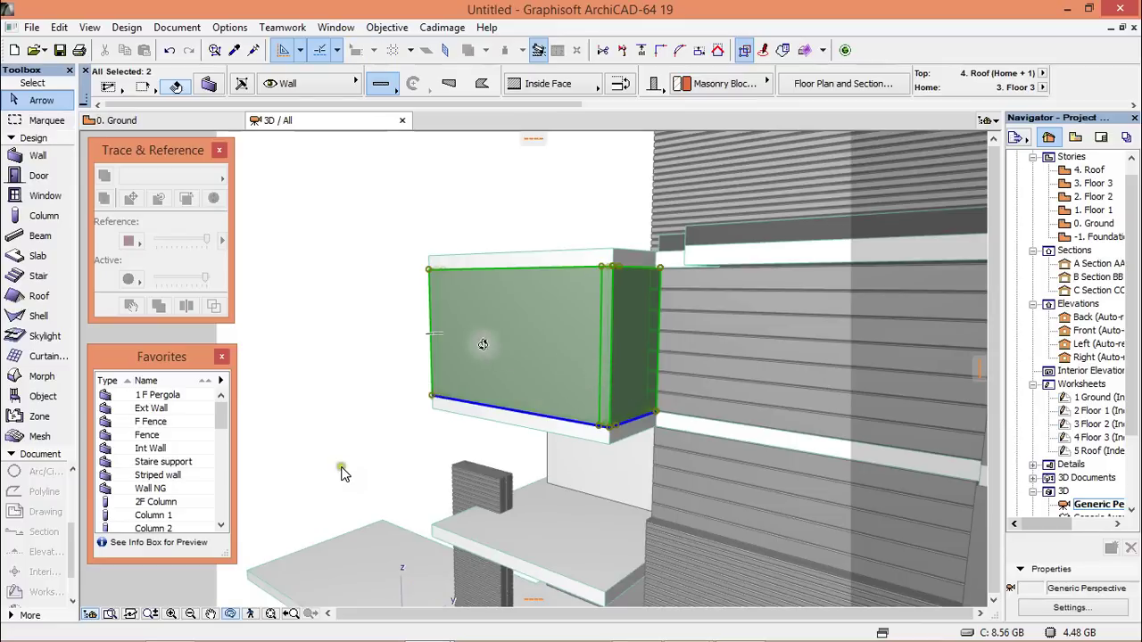
pyautogui.keyDown('shift'); pyautogui.moveTo(479, 344); pyautogui.dragTo(466, 358, button='middle'); pyautogui.keyUp('shift')
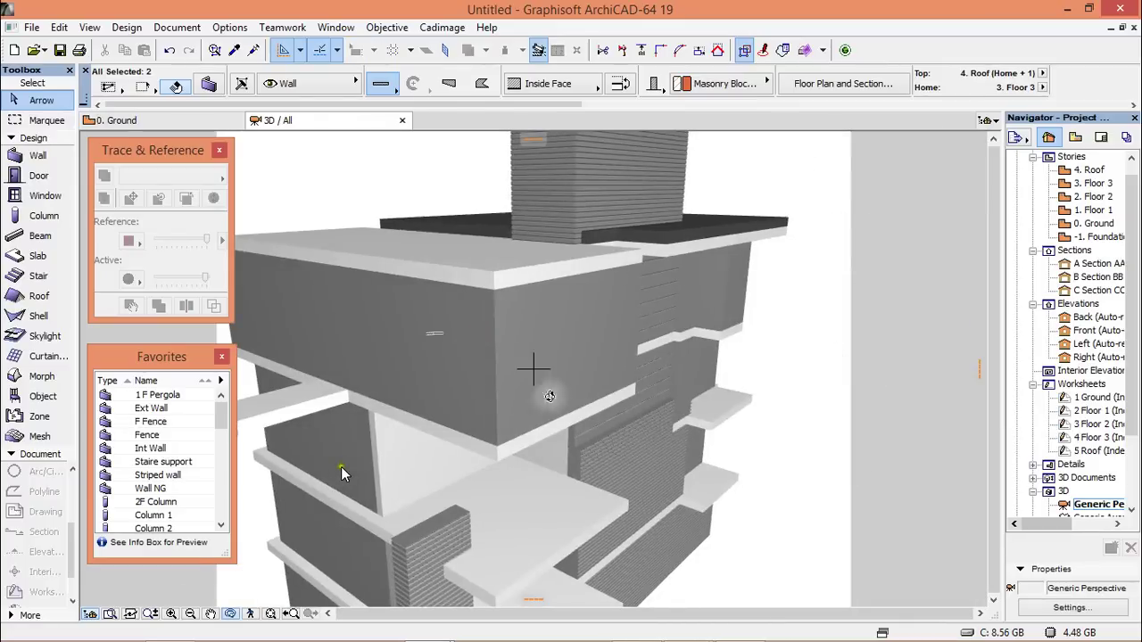
pyautogui.scroll(-5, 550, 395)
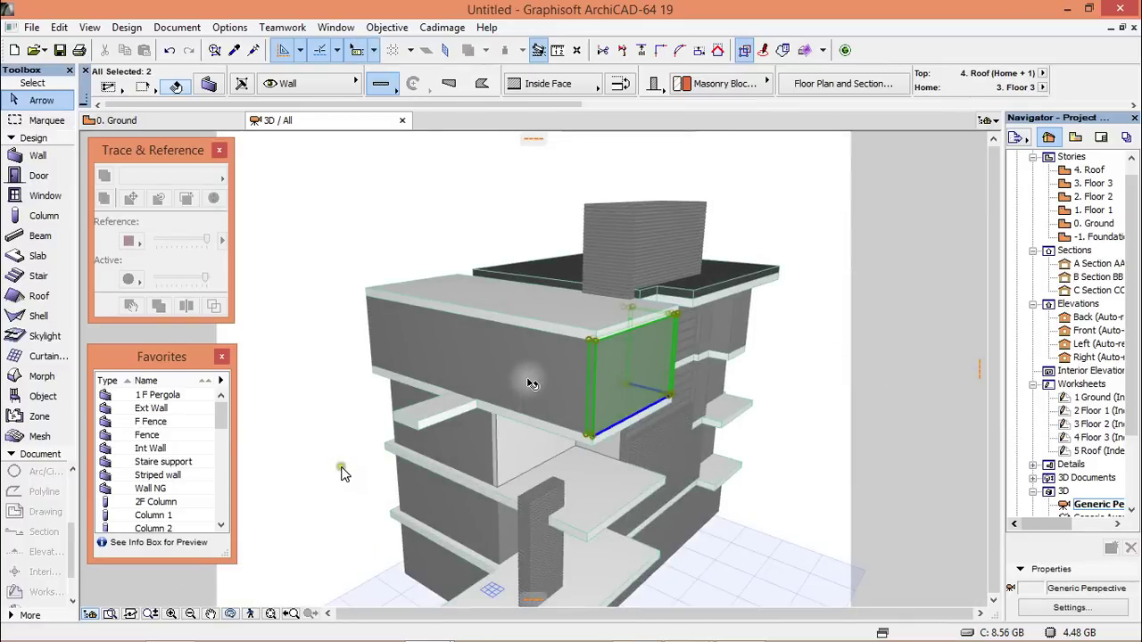
pyautogui.keyDown('shift'); pyautogui.click(528, 384); pyautogui.keyUp('shift')
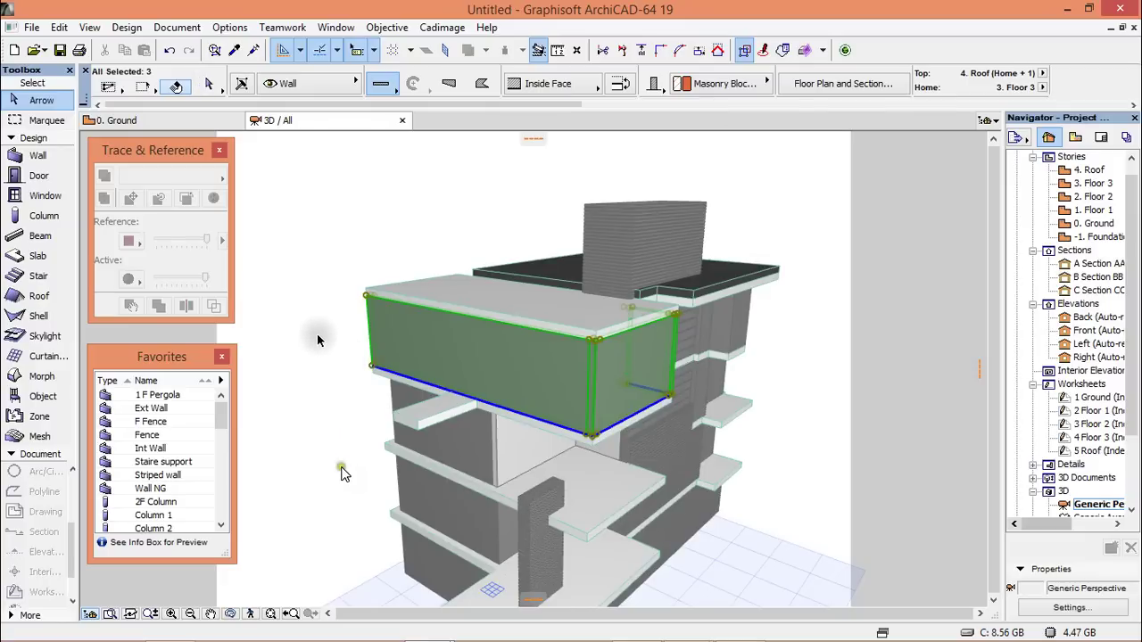
pyautogui.keyDown('shift'); pyautogui.moveTo(318, 331); pyautogui.dragTo(798, 344, button='middle'); pyautogui.keyUp('shift')
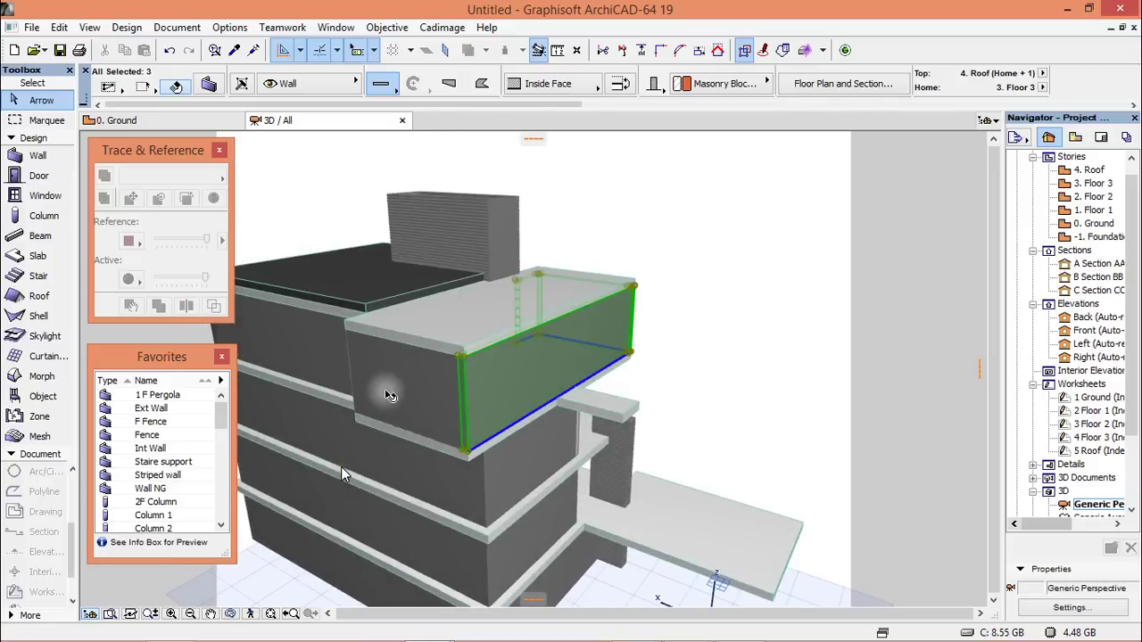
pyautogui.keyDown('shift'); pyautogui.click(358, 382); pyautogui.keyUp('shift')
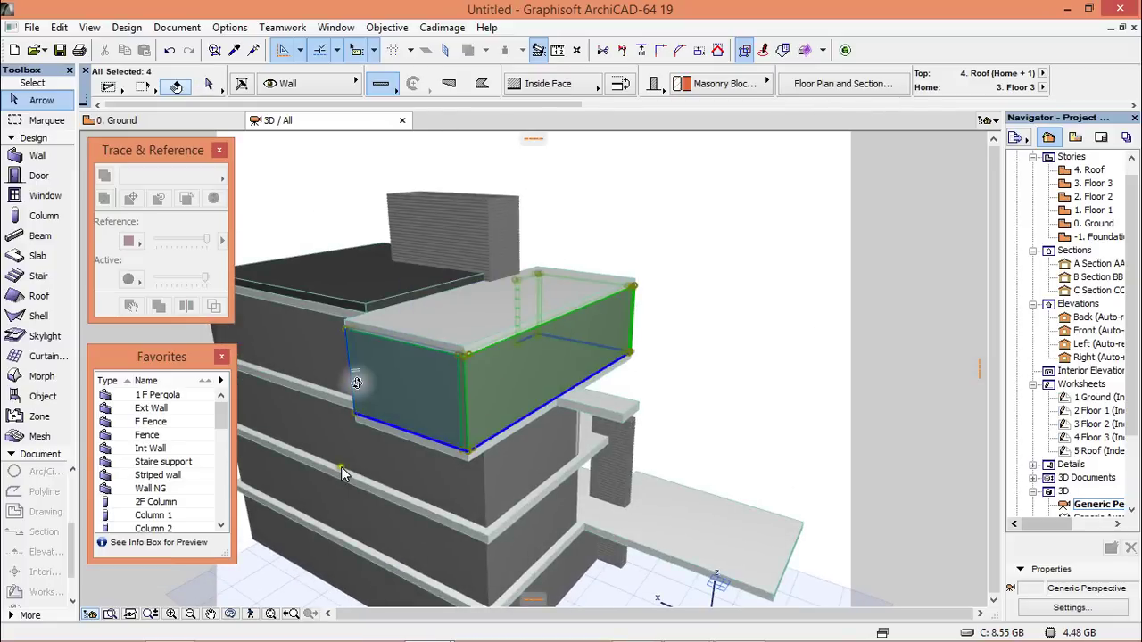
pyautogui.keyDown('shift'); pyautogui.moveTo(356, 383); pyautogui.dragTo(571, 428, button='middle'); pyautogui.keyUp('shift')
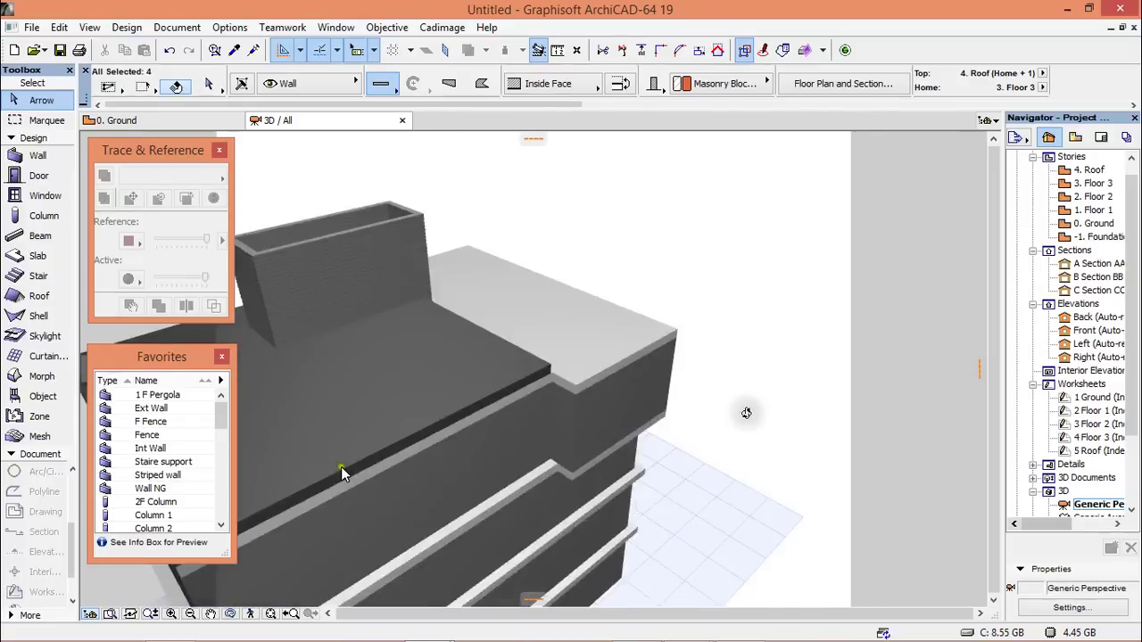
pyautogui.keyDown('shift'); pyautogui.click(550, 412); pyautogui.keyUp('shift')
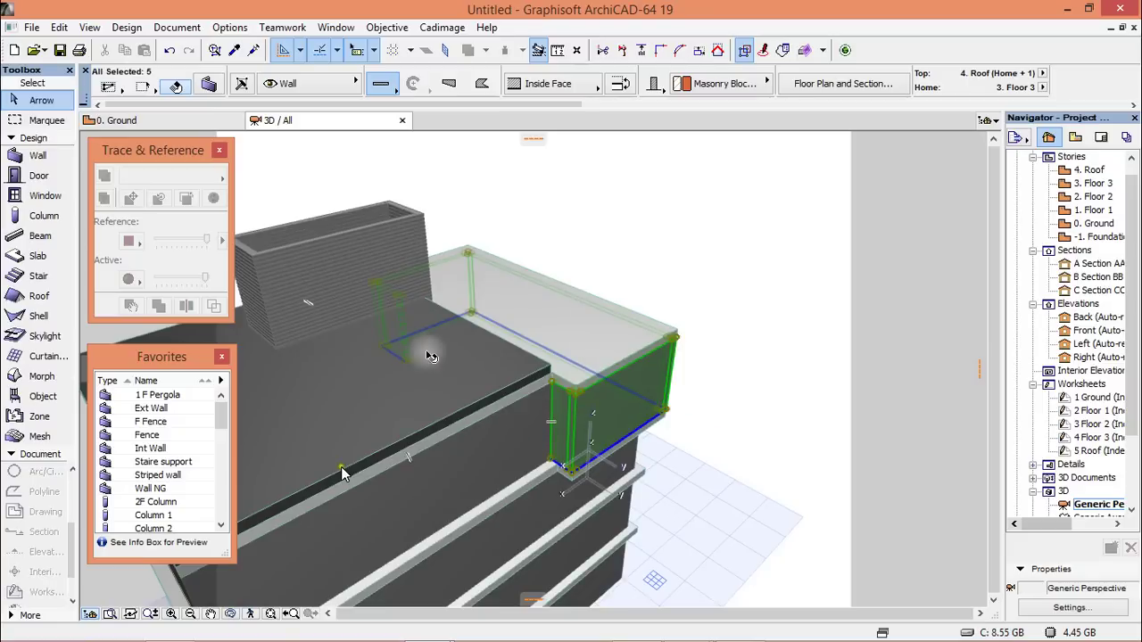
pyautogui.click(208, 83)
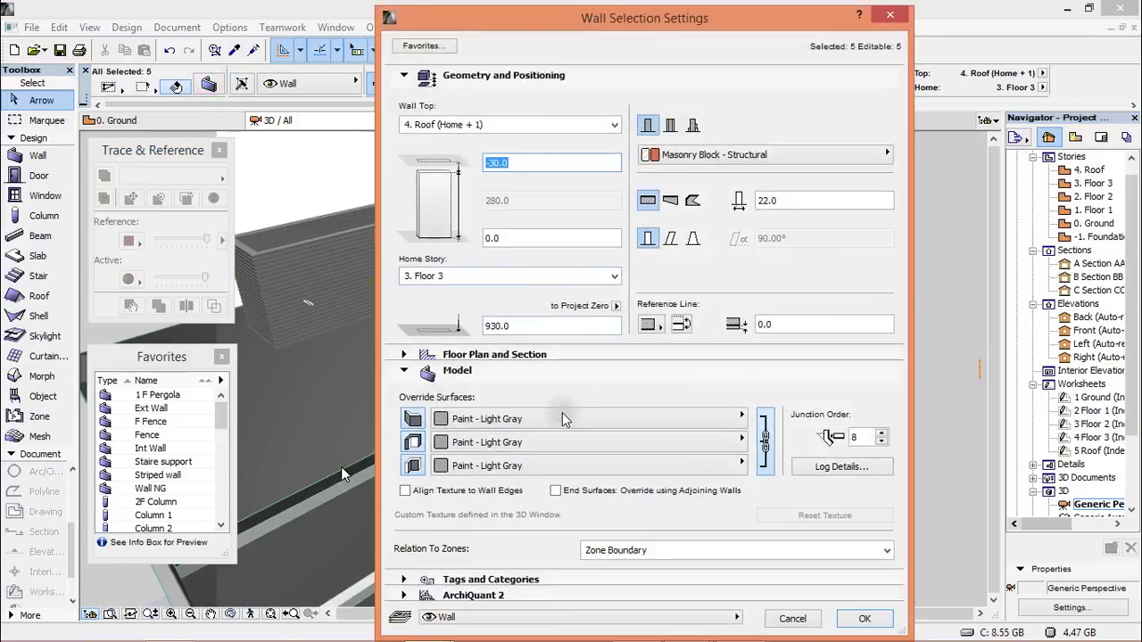
pyautogui.click(670, 423)
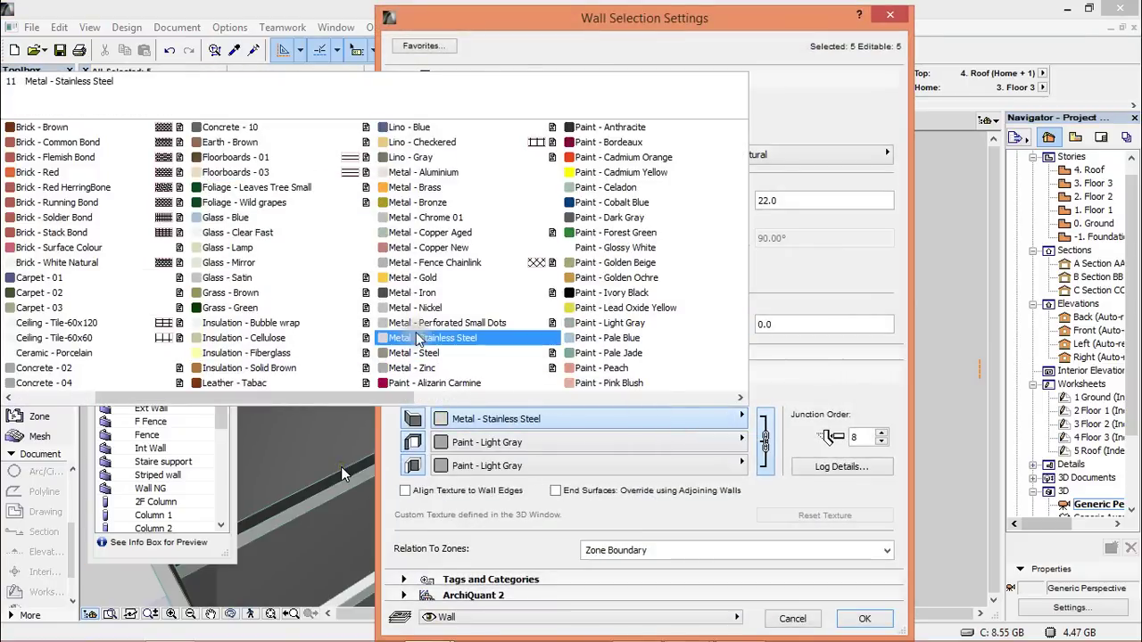
pyautogui.click(605, 250)
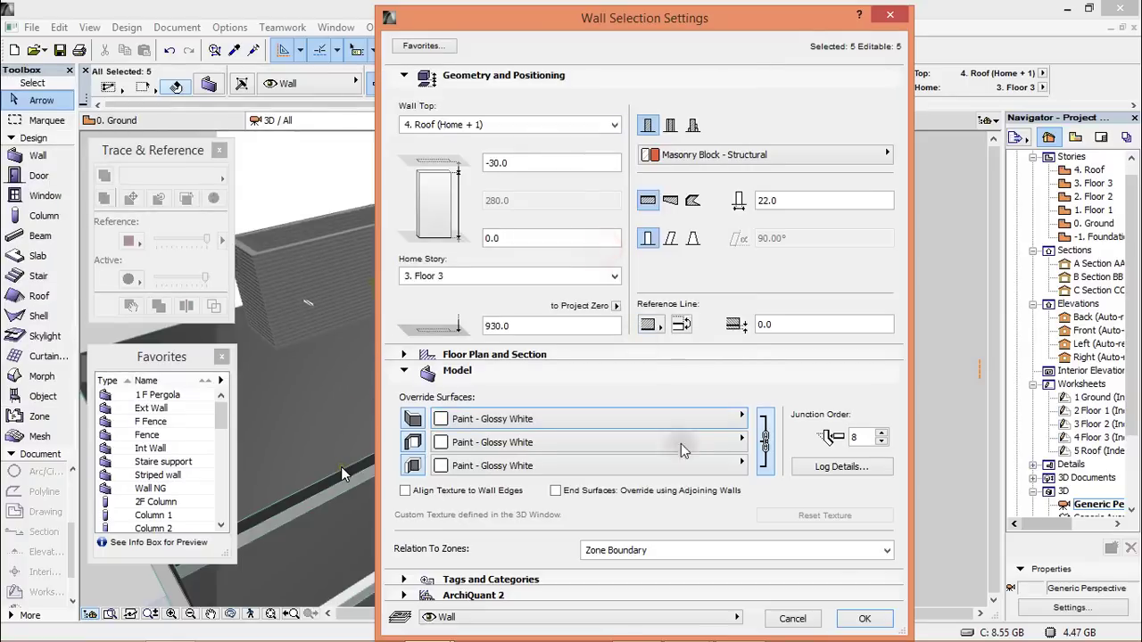
pyautogui.click(861, 620)
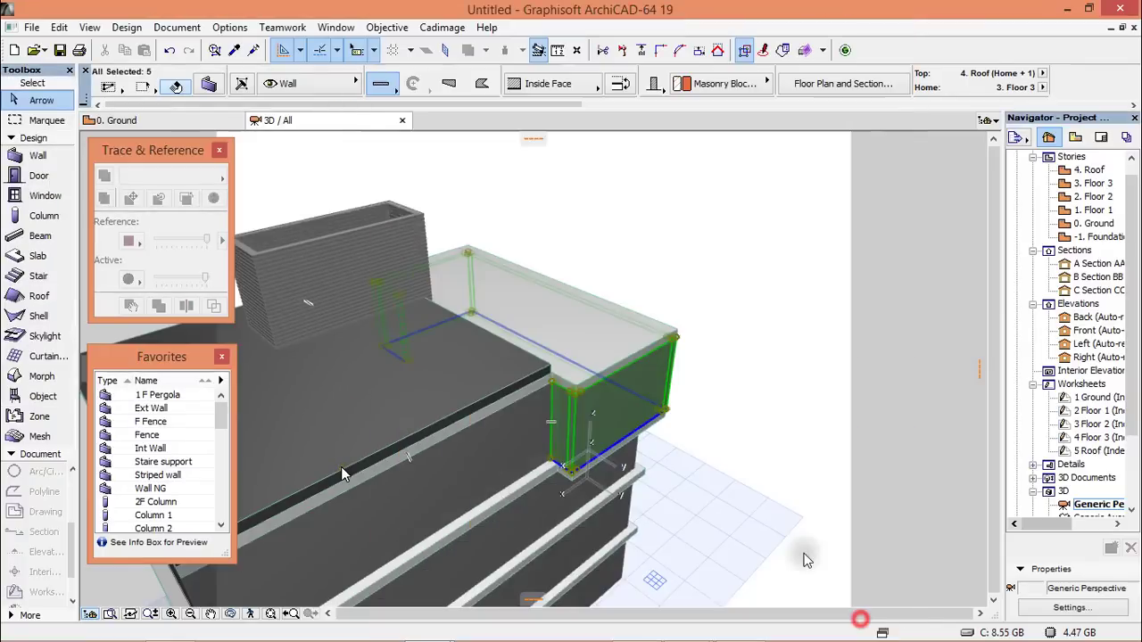
pyautogui.click(743, 398)
pyautogui.keyDown('shift'); pyautogui.moveTo(745, 398); pyautogui.dragTo(721, 478, button='middle'); pyautogui.keyUp('shift')
pyautogui.scroll(10, 721, 478)
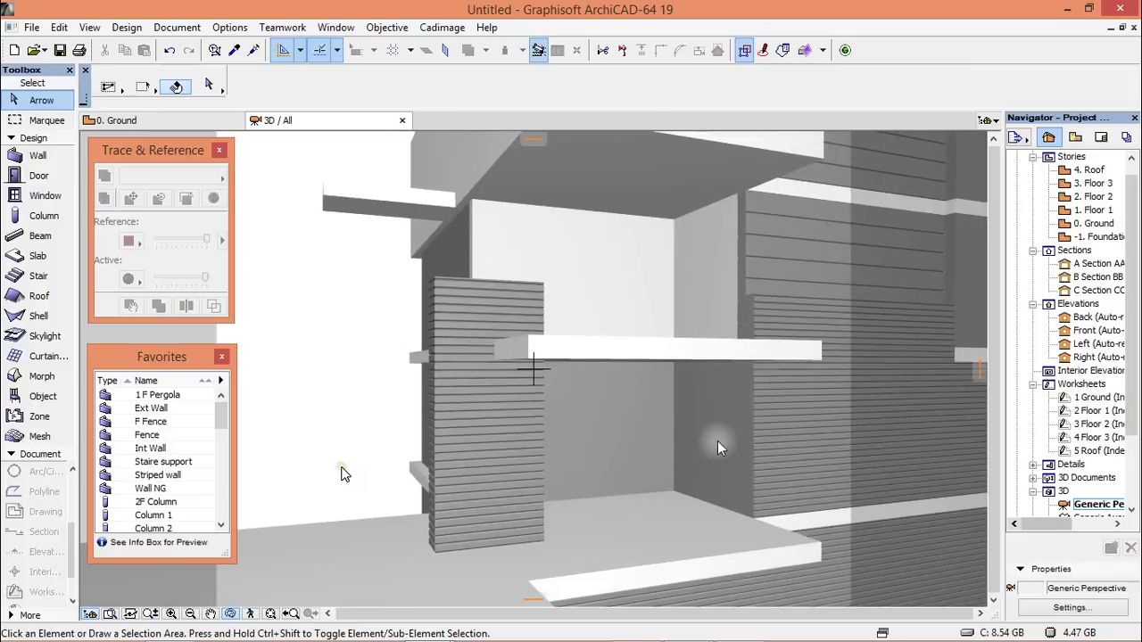
# Step: Override all surfaces of the two Floor 1 walls recessed behind the terrace with Paint - Glossy White
pyautogui.click(718, 436)
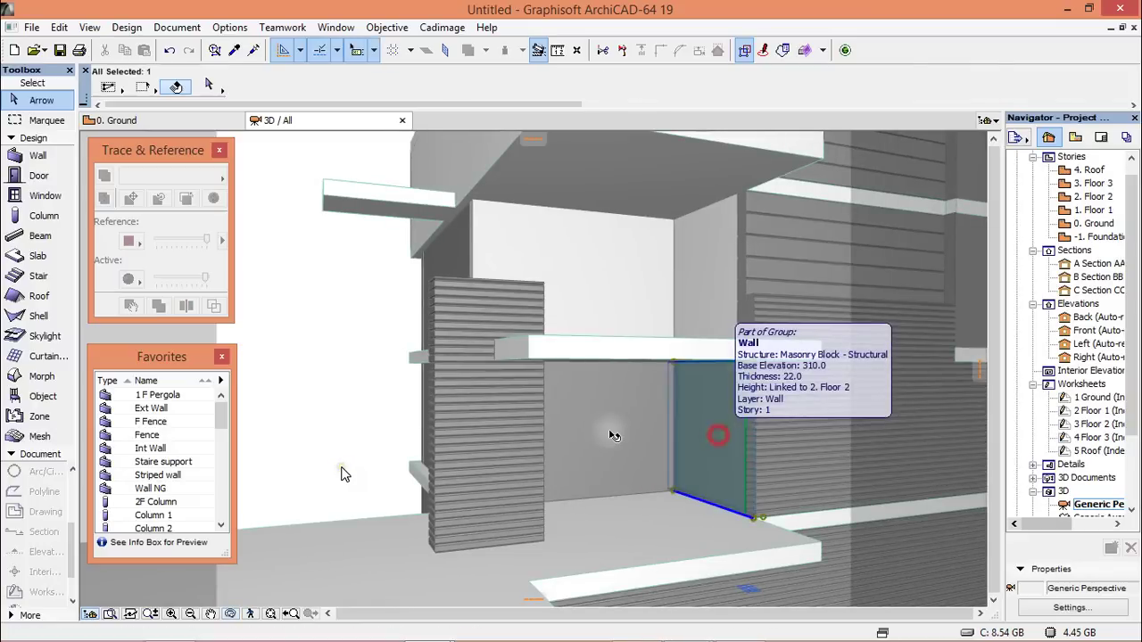
pyautogui.keyDown('shift'); pyautogui.click(605, 435); pyautogui.keyUp('shift')
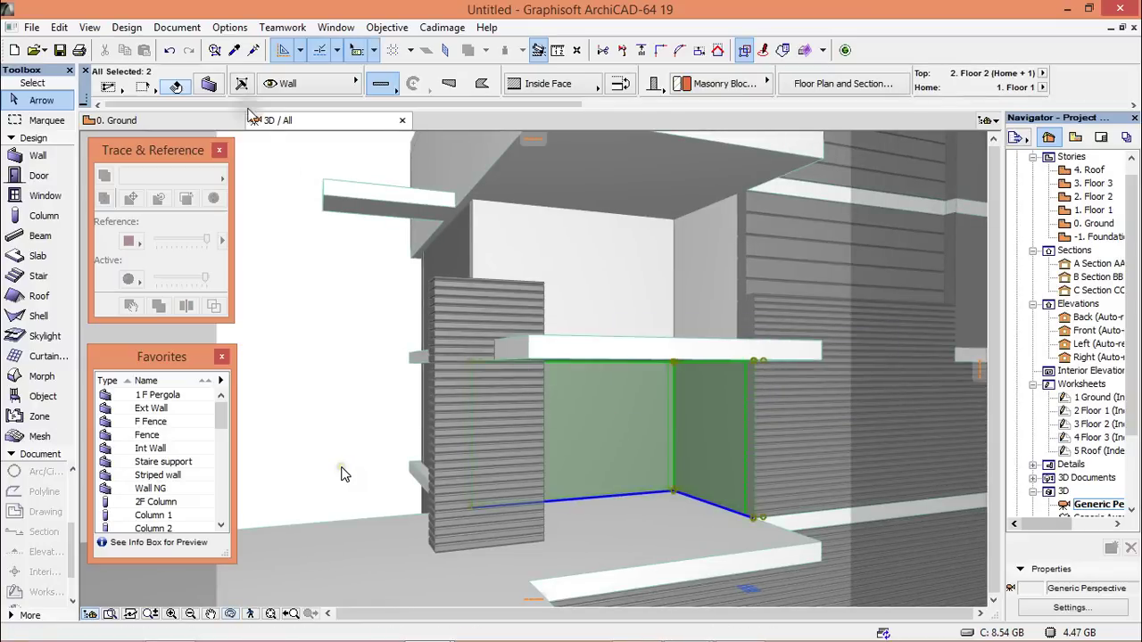
pyautogui.click(209, 83)
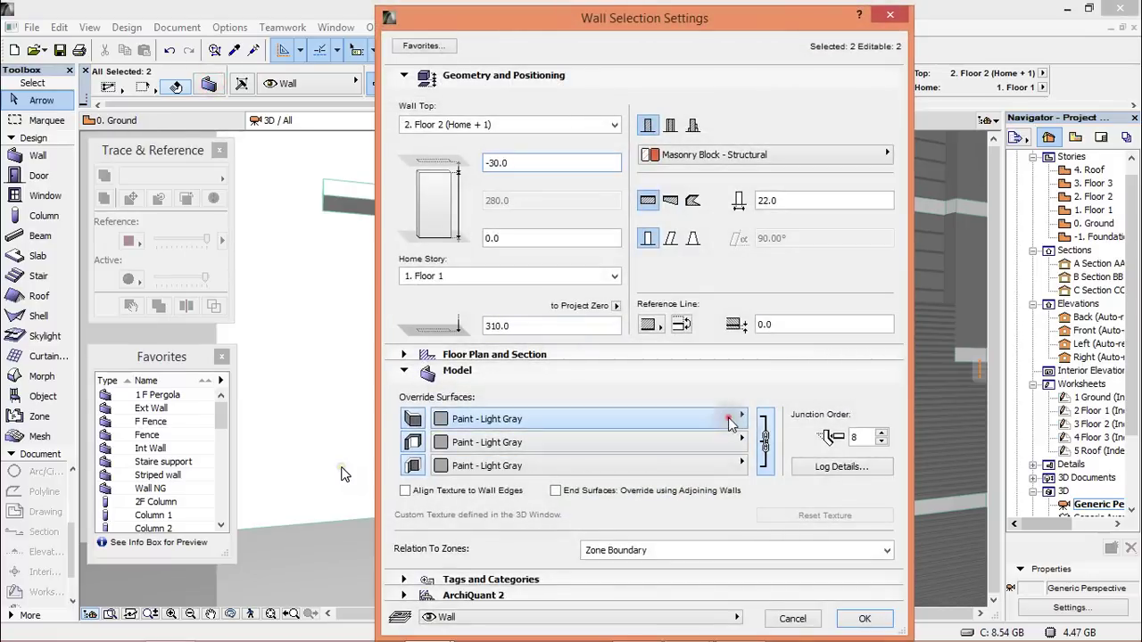
pyautogui.click(728, 418)
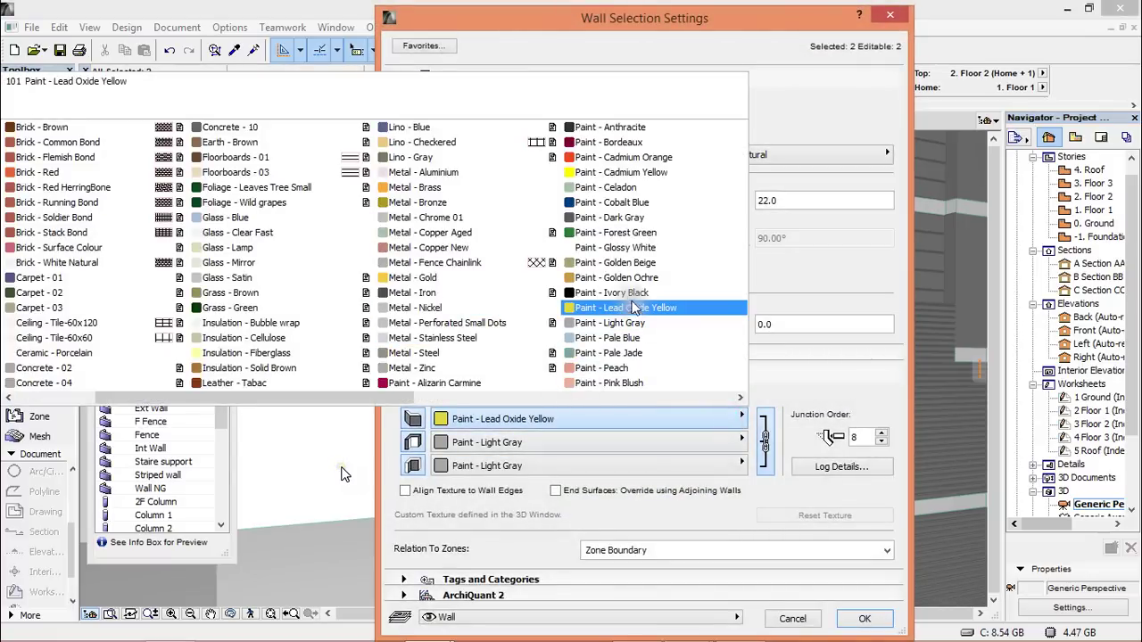
pyautogui.click(614, 248)
pyautogui.click(864, 618)
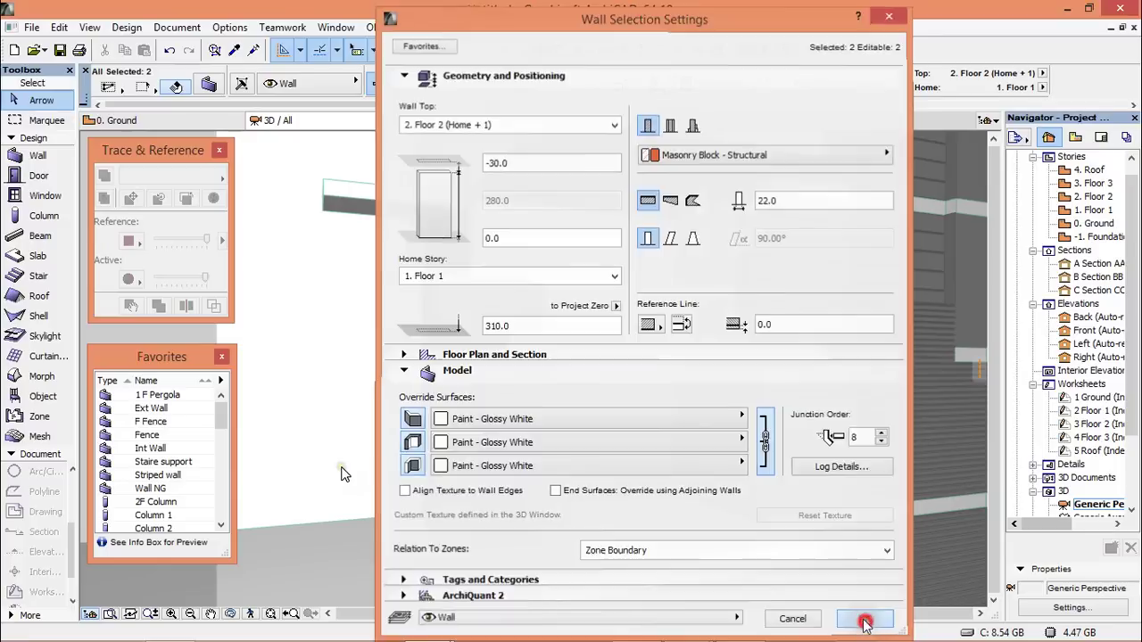
pyautogui.press('Escape')
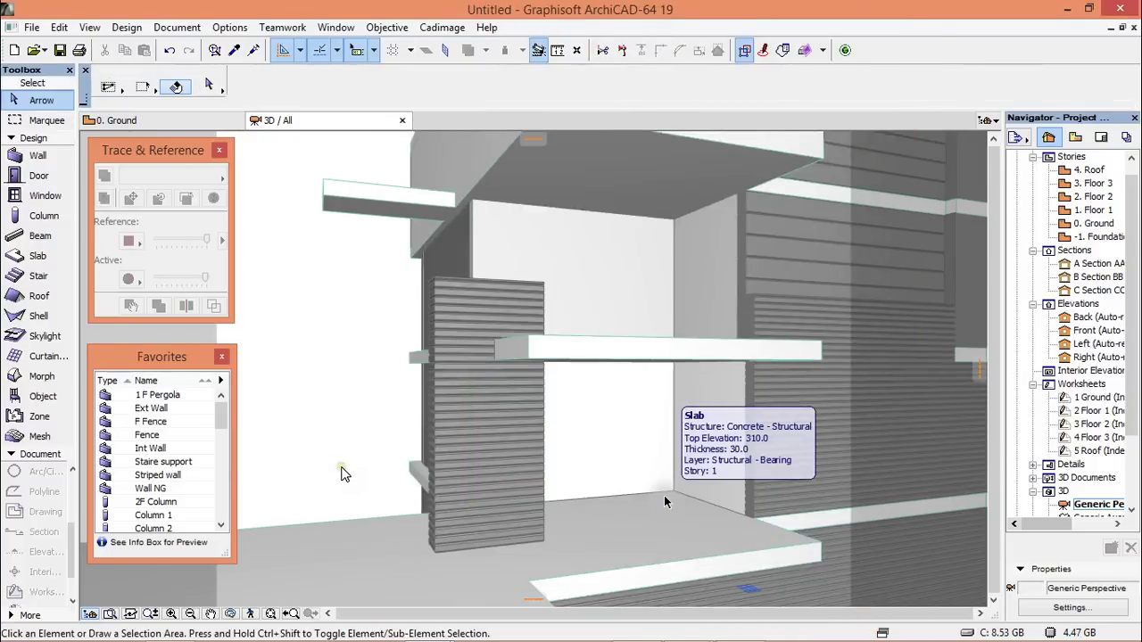
# Step: Override all surfaces of the Floor 1 wall behind the small balcony beside the striped facade with Paint - Glossy White
pyautogui.moveTo(814, 400)
pyautogui.keyDown('shift'); pyautogui.mouseDown(button='middle')
pyautogui.moveTo(824, 383)
pyautogui.moveTo(612, 410)
pyautogui.moveTo(399, 393)
pyautogui.moveTo(581, 398)
pyautogui.moveTo(530, 372)
pyautogui.moveTo(699, 265)
pyautogui.moveTo(633, 257)
pyautogui.moveTo(658, 288)
pyautogui.moveTo(681, 252)
pyautogui.moveTo(564, 224)
pyautogui.moveTo(678, 239)
pyautogui.moveTo(707, 410)
pyautogui.mouseUp(button='middle'); pyautogui.keyUp('shift')
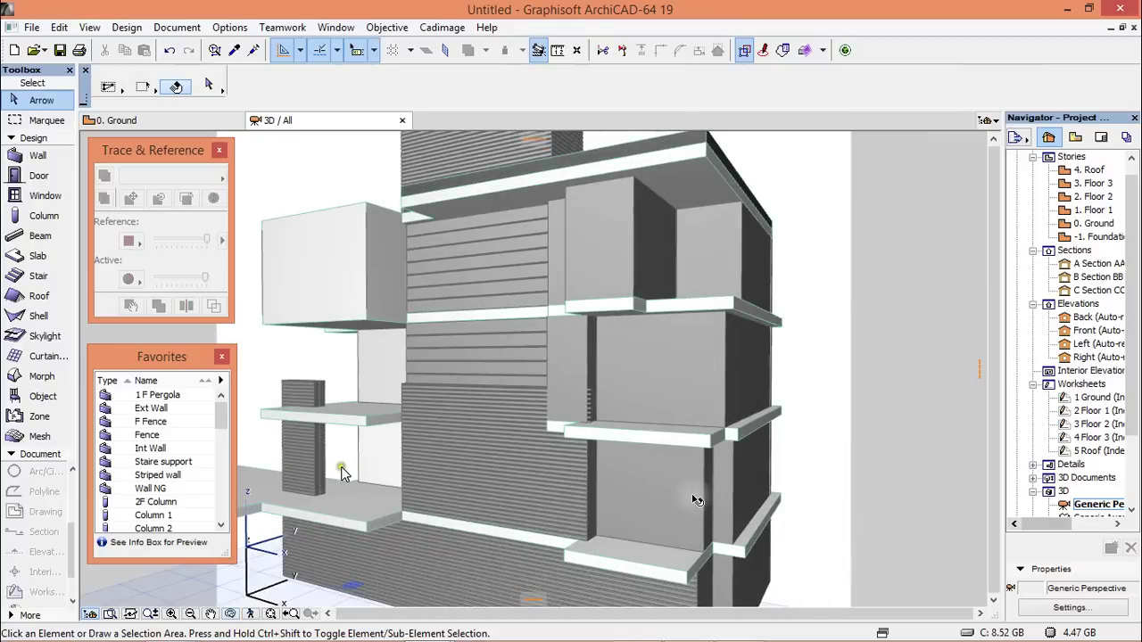
pyautogui.click(678, 544)
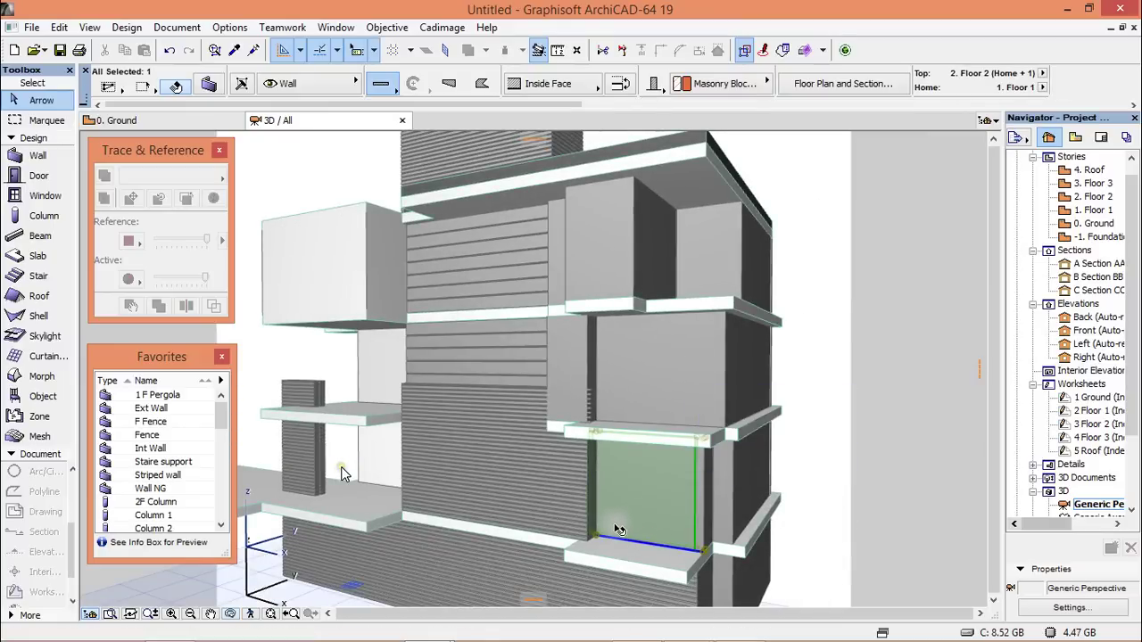
pyautogui.scroll(5, 657, 309)
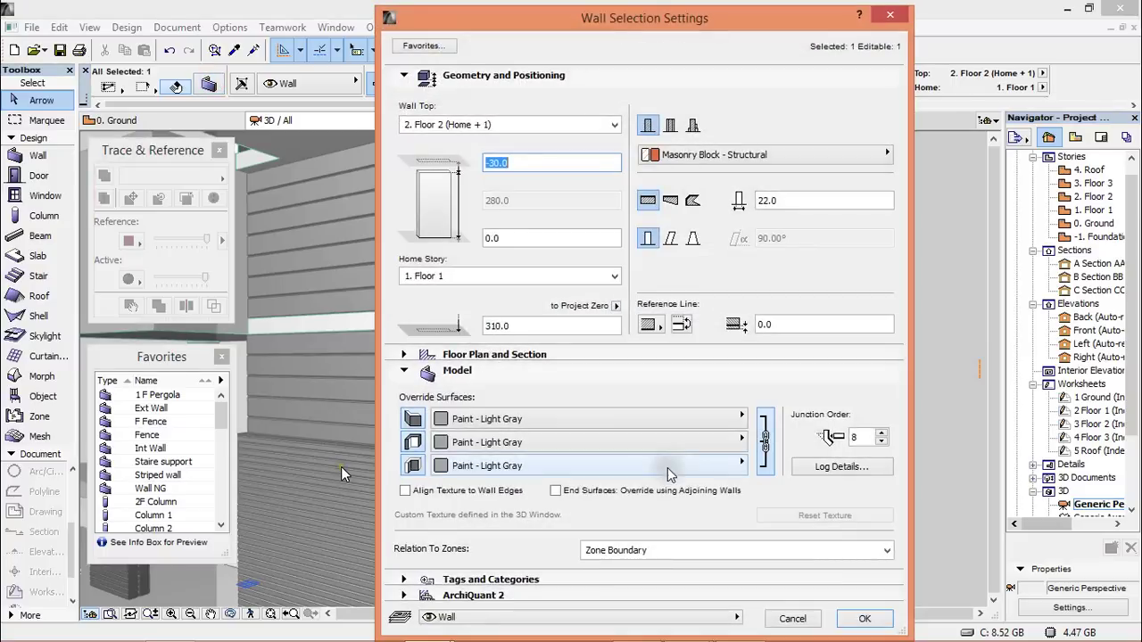
pyautogui.click(719, 417)
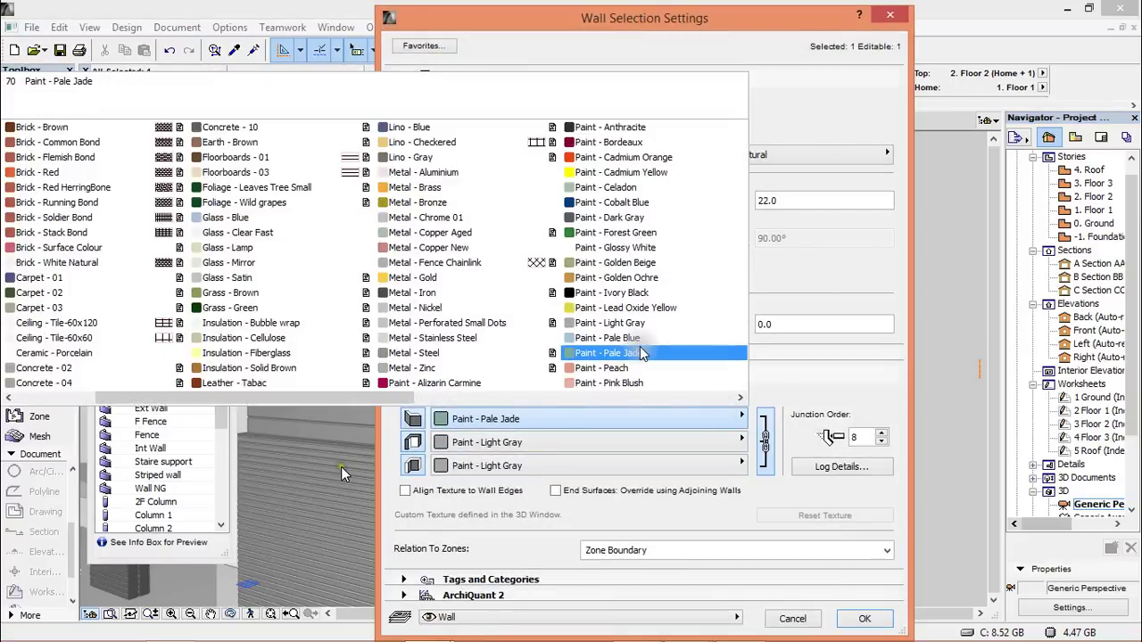
pyautogui.click(616, 248)
pyautogui.click(864, 619)
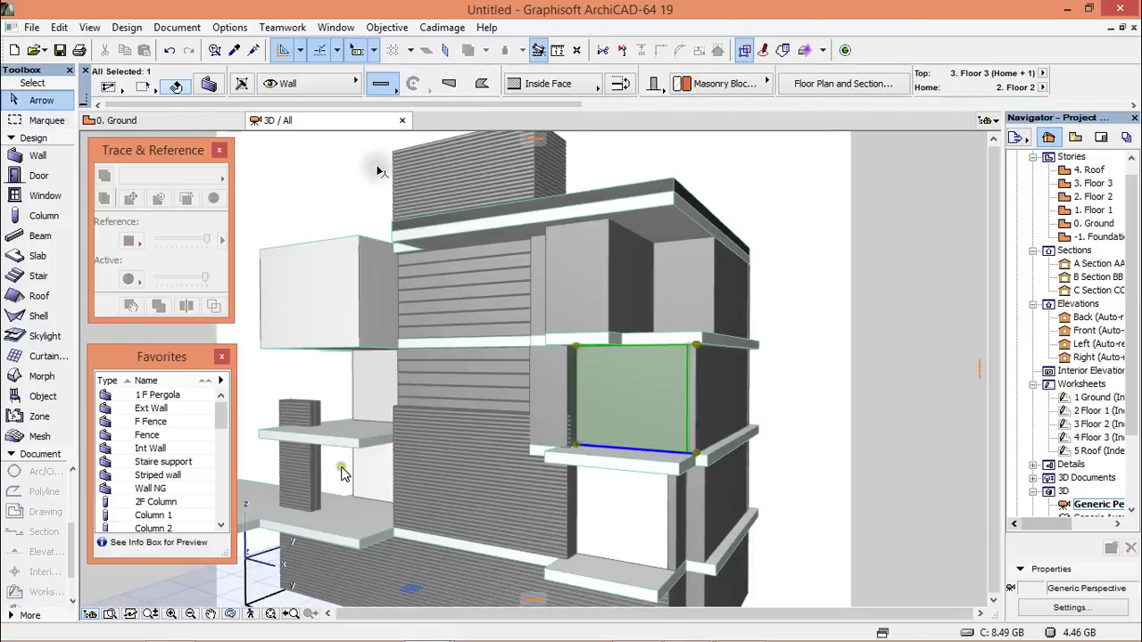
# Step: Override all surfaces of the matching Floor 2 wall directly above with Paint - Glossy White
pyautogui.click(208, 84)
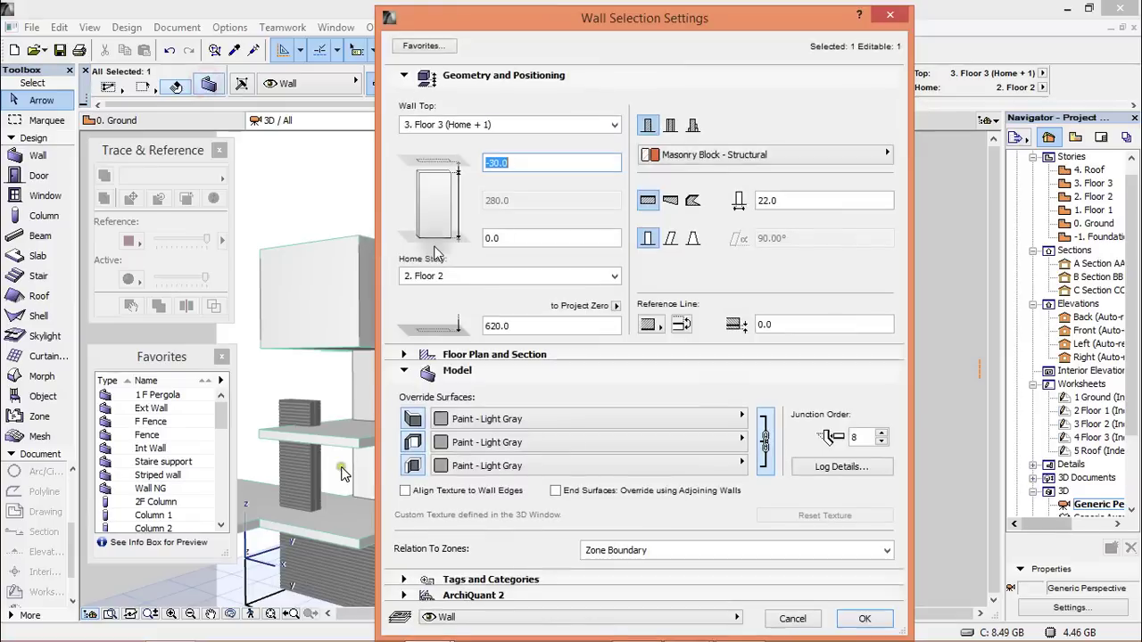
pyautogui.click(732, 418)
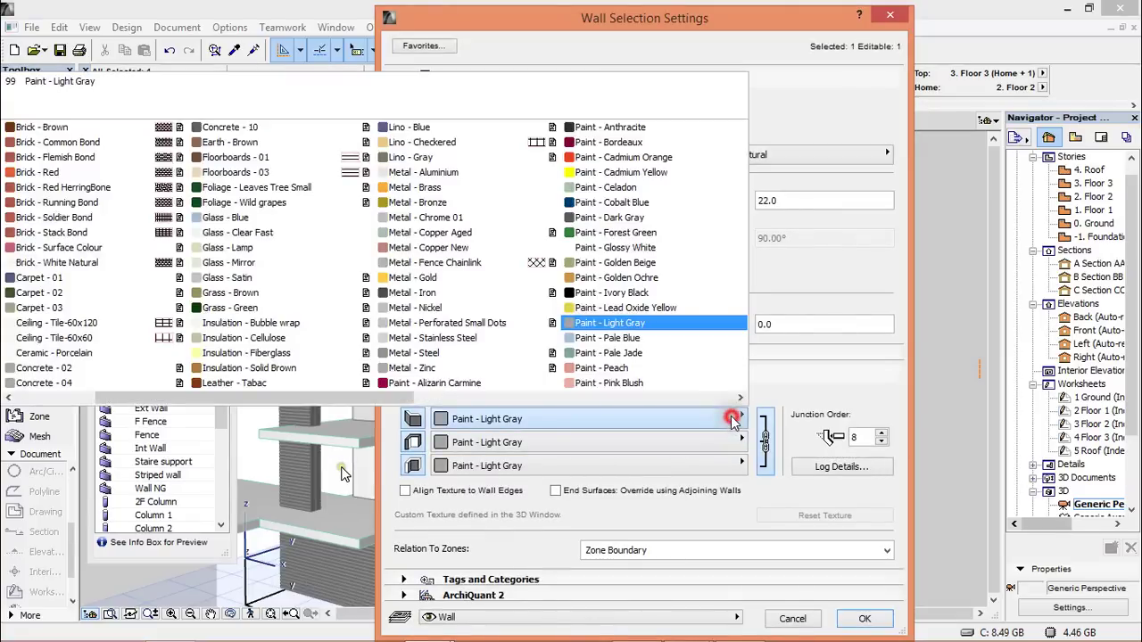
pyautogui.click(611, 247)
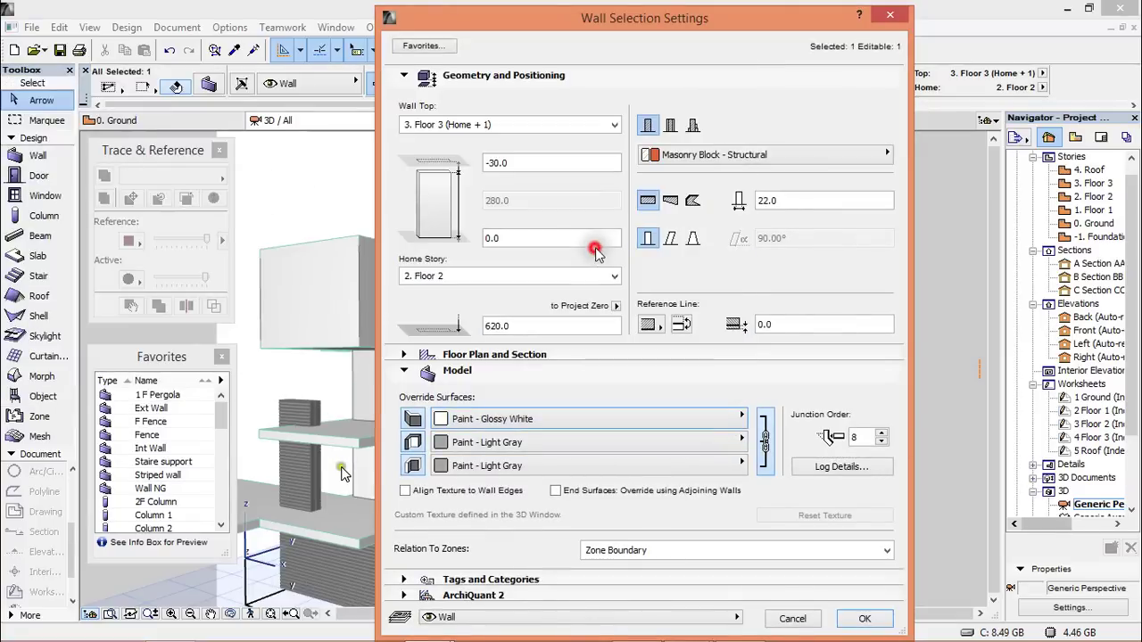
pyautogui.click(856, 619)
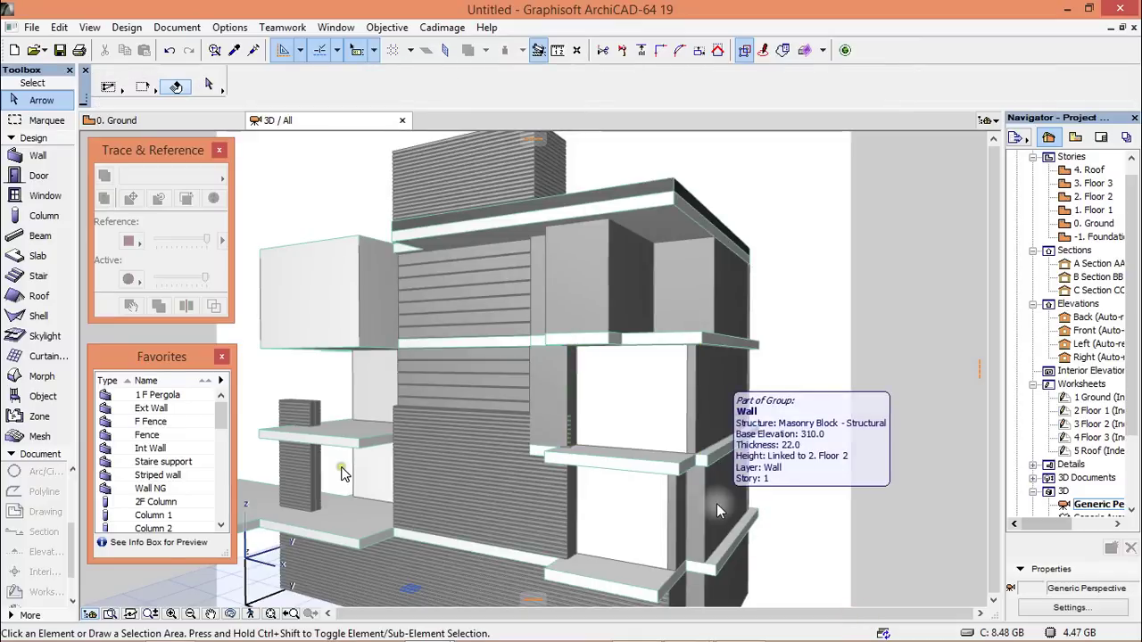
# Step: Check the box projecting from the front of Floor 3 in 3D and open the Floor 3 plan at its walls
pyautogui.keyDown('shift'); pyautogui.moveTo(579, 358); pyautogui.dragTo(579, 407, button='middle'); pyautogui.keyUp('shift')
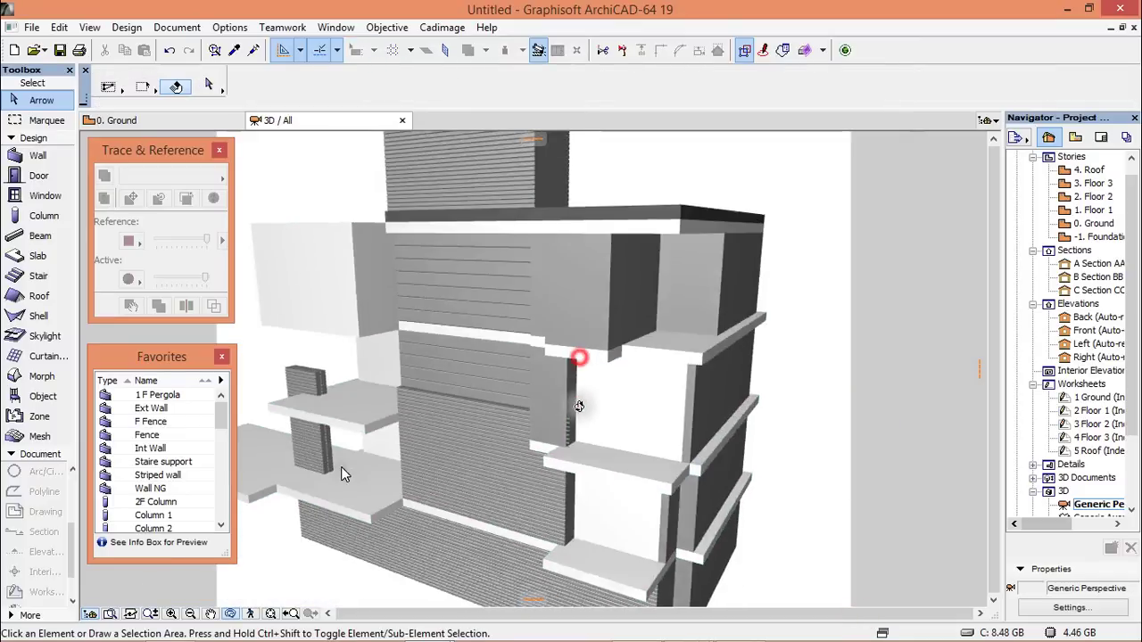
pyautogui.scroll(5, 579, 407)
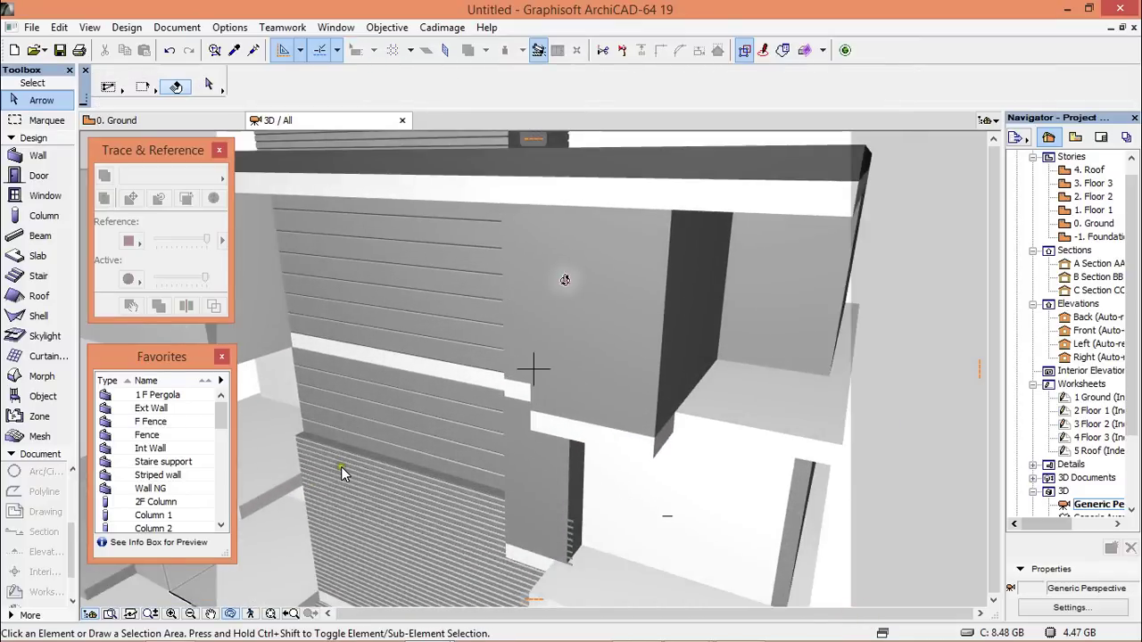
pyautogui.keyDown('shift'); pyautogui.moveTo(565, 280); pyautogui.dragTo(823, 255, button='middle'); pyautogui.keyUp('shift')
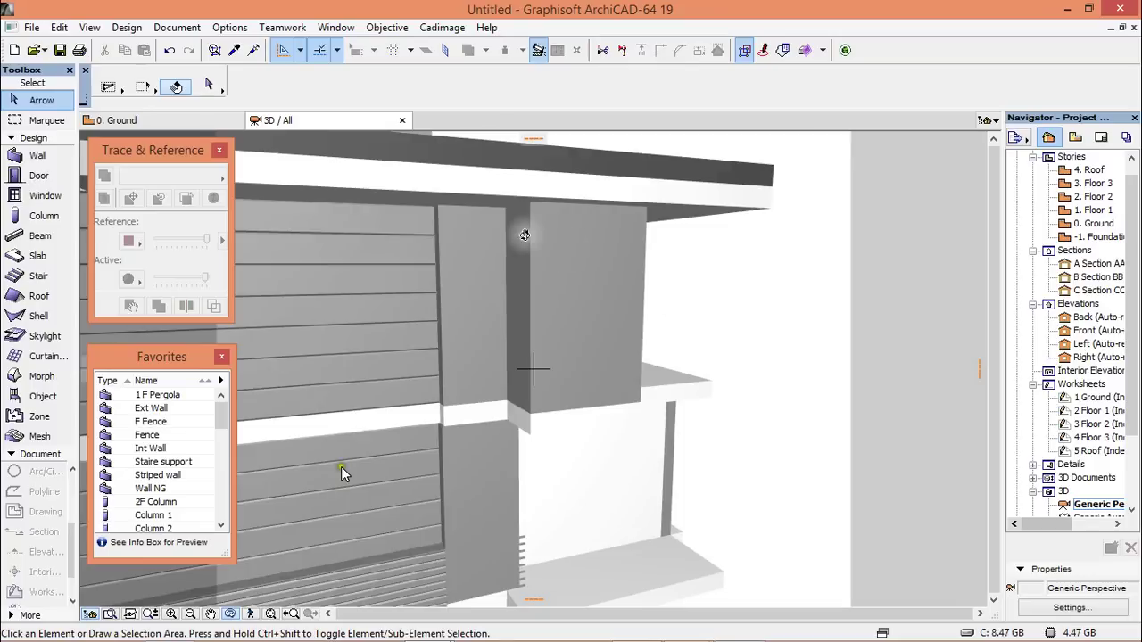
pyautogui.moveTo(548, 307); pyautogui.dragTo(798, 268)
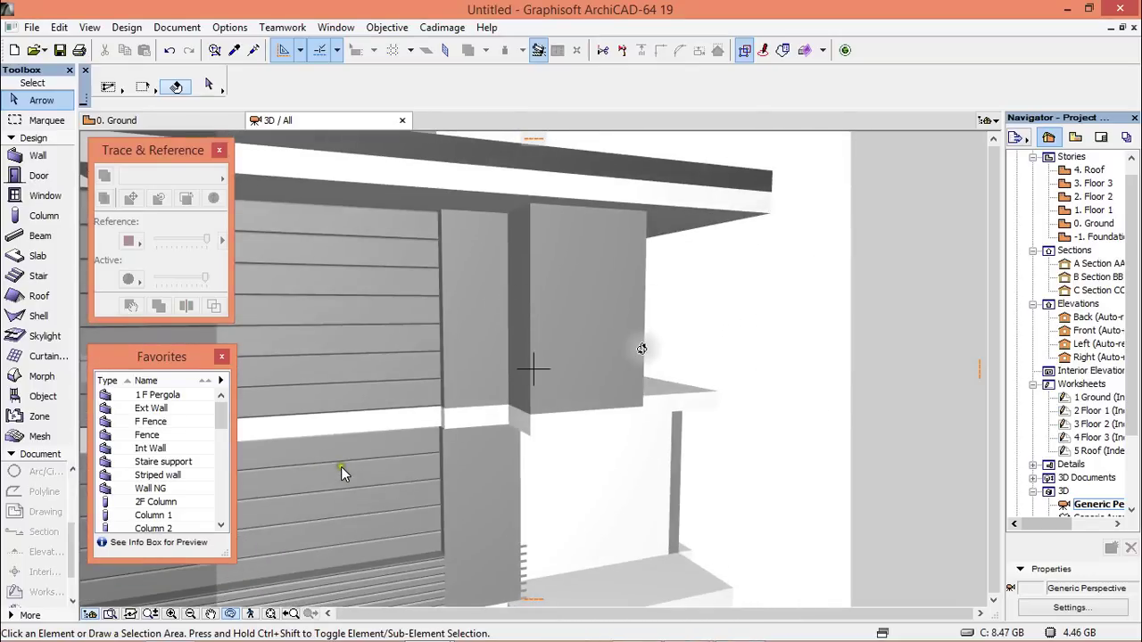
pyautogui.press('F2')
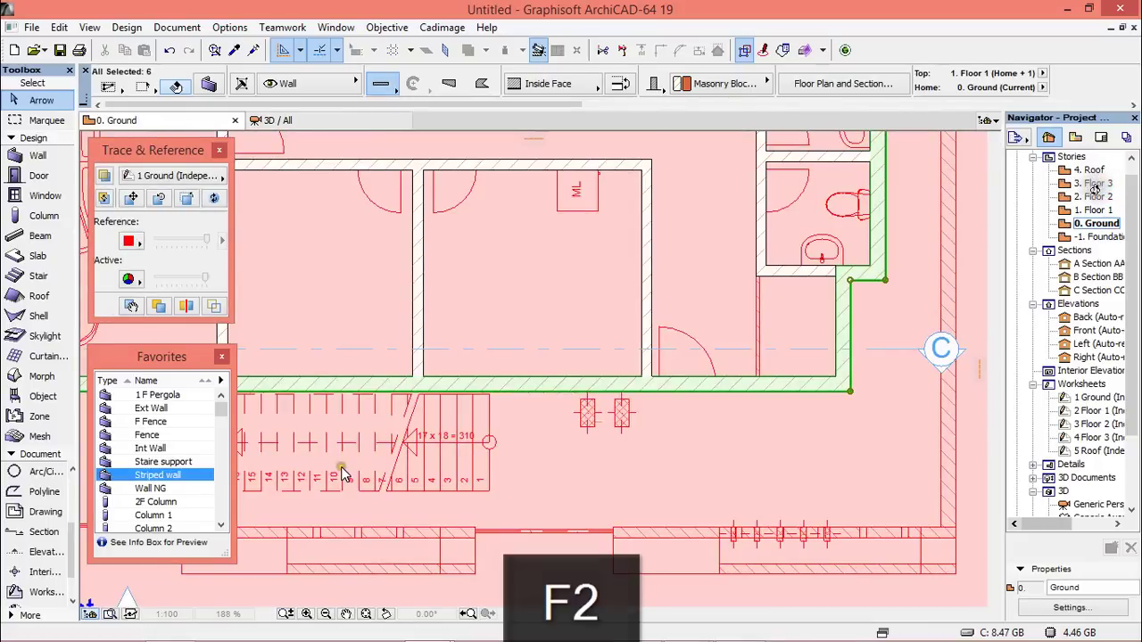
pyautogui.doubleClick(1095, 184)
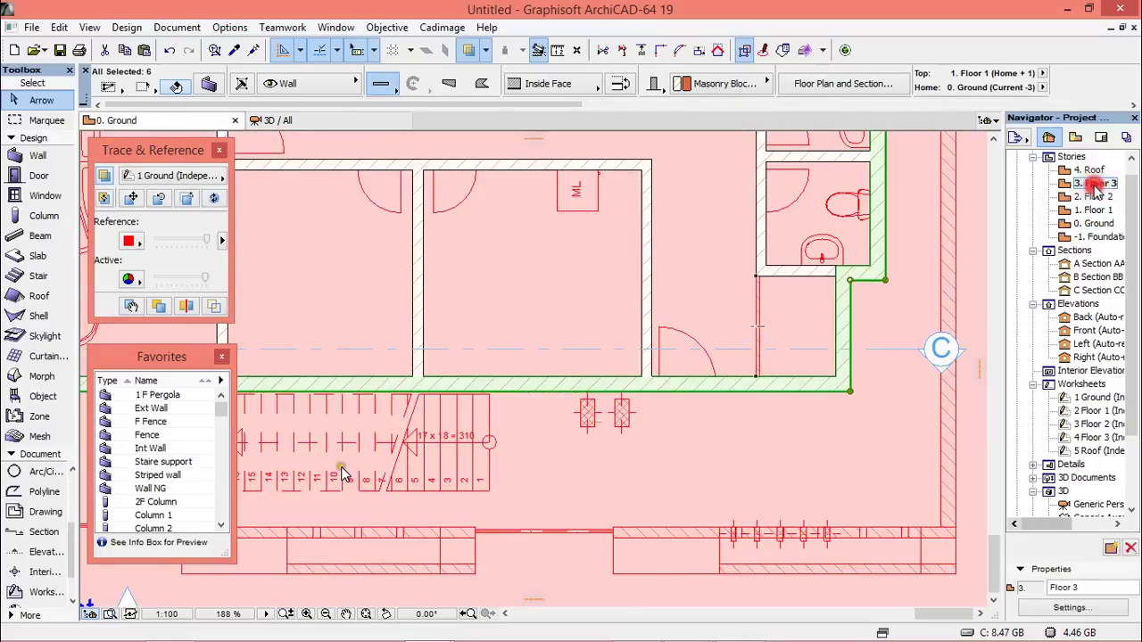
pyautogui.scroll(3, 762, 427)
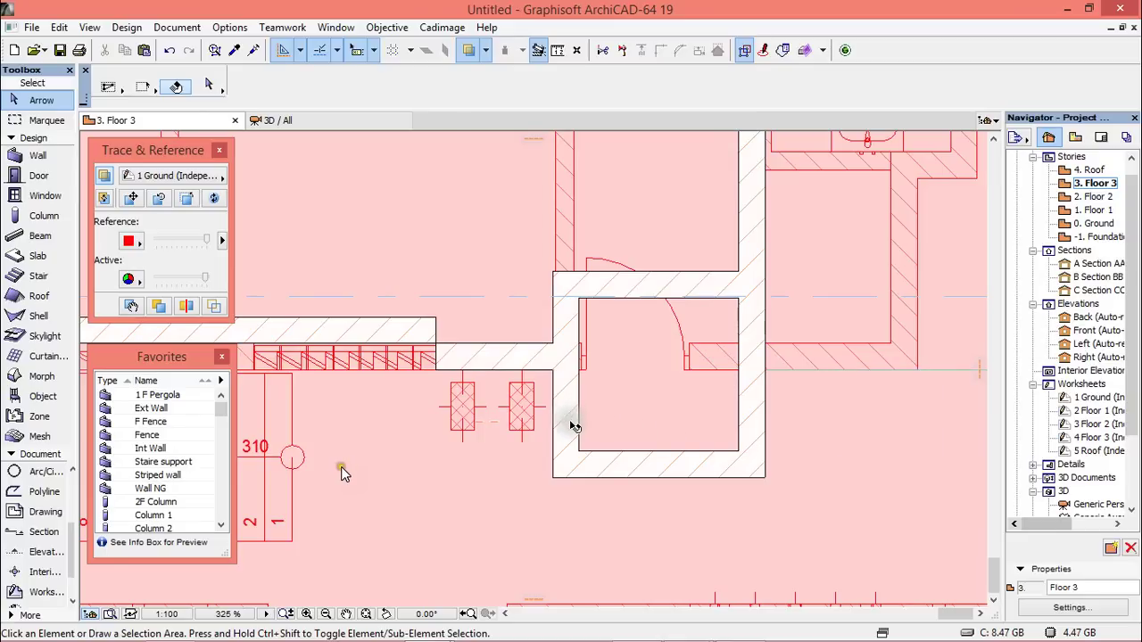
# Step: Trim away the side and front wall segments enclosing the small projecting box on the Floor 3 plan, leaving the stepped main wall
pyautogui.click(34, 155)
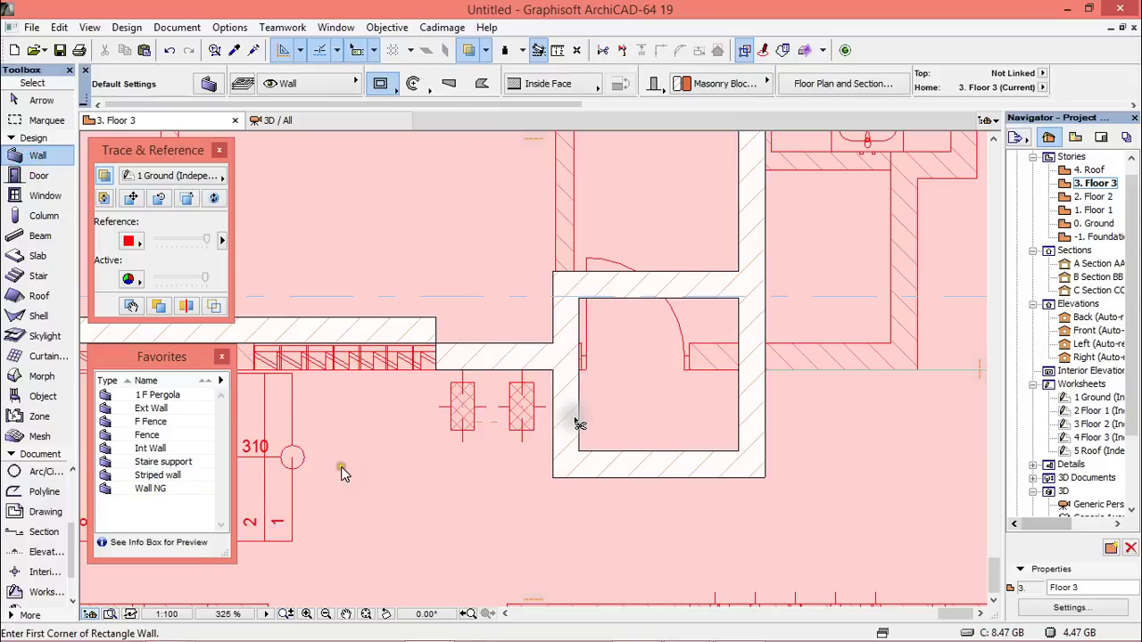
pyautogui.keyDown('ctrl'); pyautogui.click(576, 421); pyautogui.keyUp('ctrl')
pyautogui.keyDown('ctrl'); pyautogui.click(576, 454); pyautogui.keyUp('ctrl')
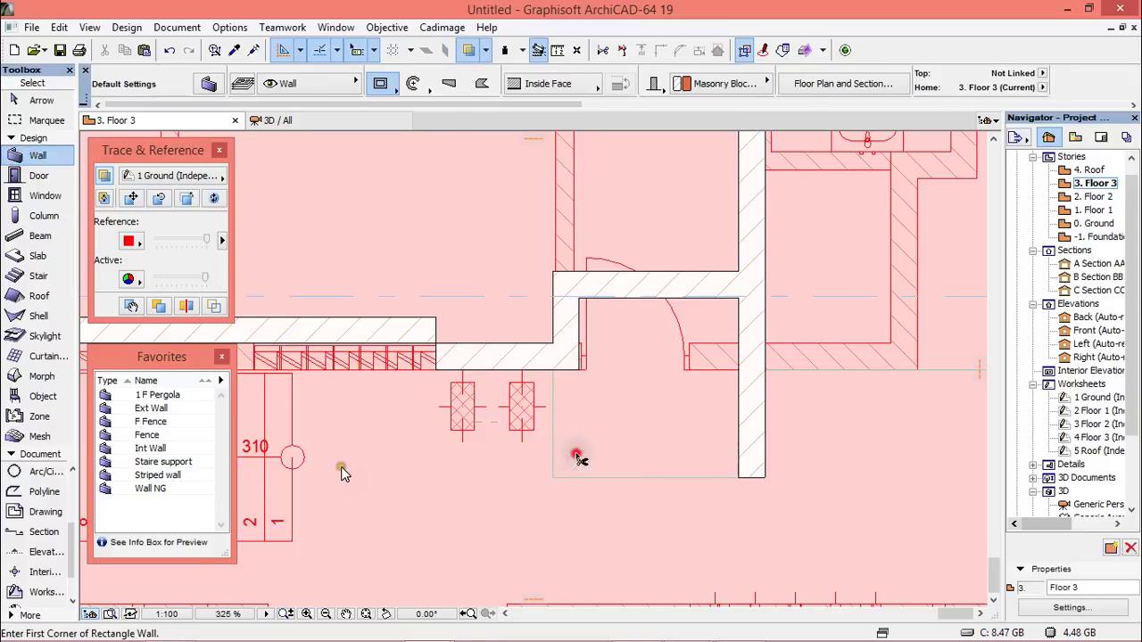
pyautogui.keyDown('ctrl'); pyautogui.click(754, 443); pyautogui.keyUp('ctrl')
pyautogui.keyDown('ctrl'); pyautogui.click(753, 325); pyautogui.keyUp('ctrl')
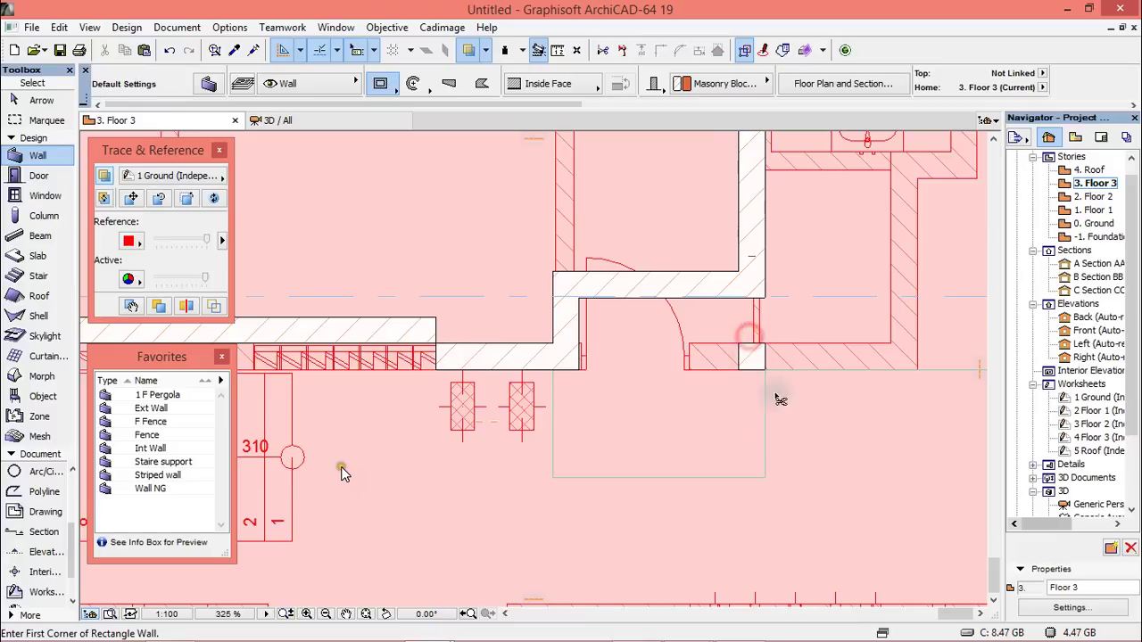
pyautogui.keyDown('ctrl'); pyautogui.click(752, 357); pyautogui.keyUp('ctrl')
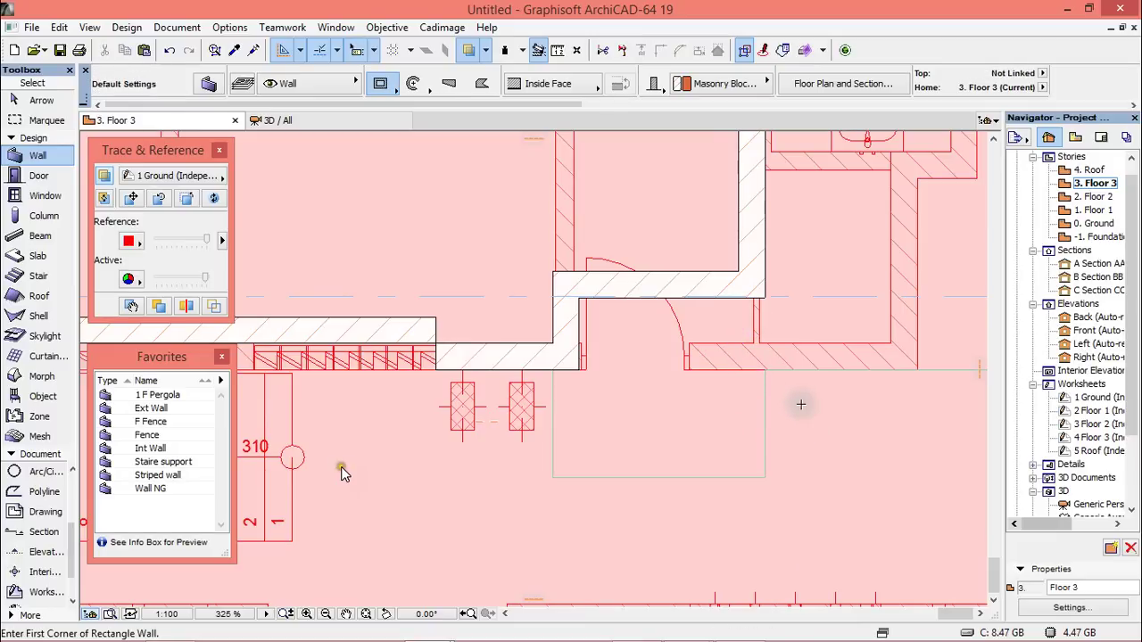
# Step: Examine the trimmed Floor 3 corner and the white and striped facades of the whole building in 3D
pyautogui.press('F3')
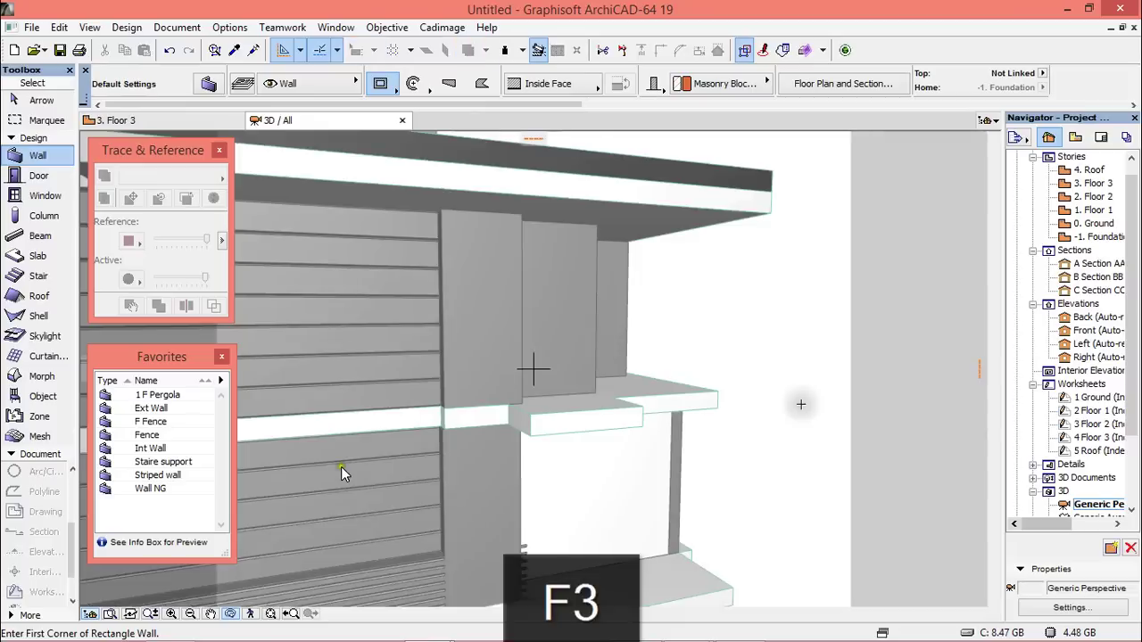
pyautogui.keyDown('shift'); pyautogui.moveTo(749, 408); pyautogui.dragTo(796, 387, button='middle'); pyautogui.keyUp('shift')
pyautogui.scroll(-10, 797, 388)
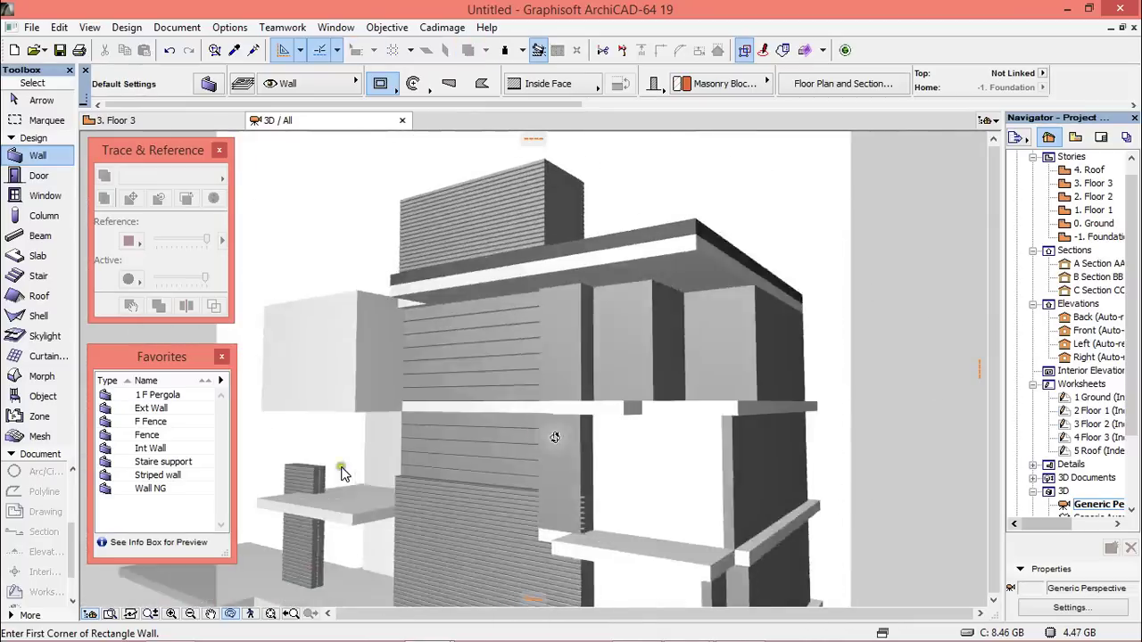
pyautogui.keyDown('shift'); pyautogui.moveTo(651, 310); pyautogui.dragTo(754, 474, button='middle'); pyautogui.keyUp('shift')
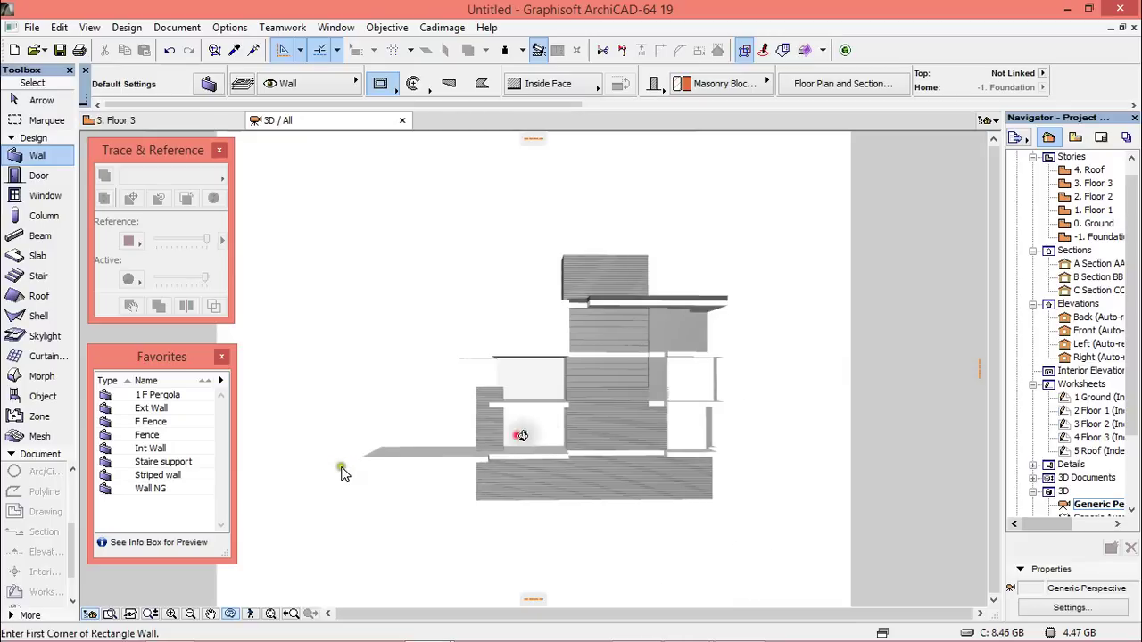
pyautogui.keyDown('shift'); pyautogui.moveTo(517, 435); pyautogui.dragTo(805, 444, button='middle'); pyautogui.keyUp('shift')
pyautogui.scroll(5, 656, 428)
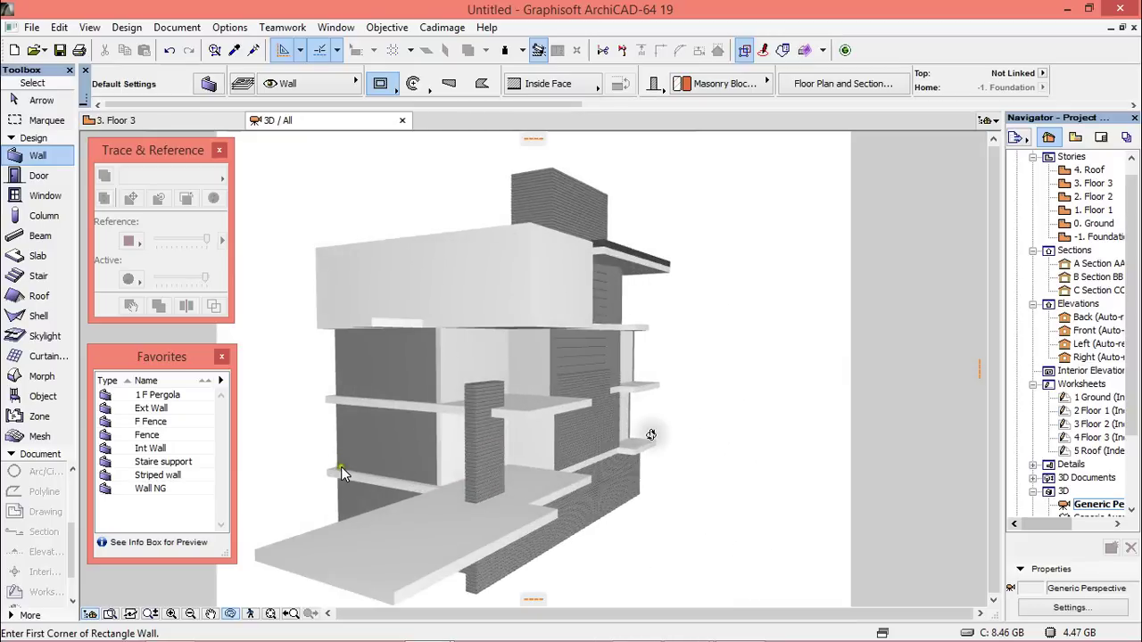
pyautogui.keyDown('shift'); pyautogui.moveTo(603, 415); pyautogui.dragTo(532, 547, button='middle'); pyautogui.keyUp('shift')
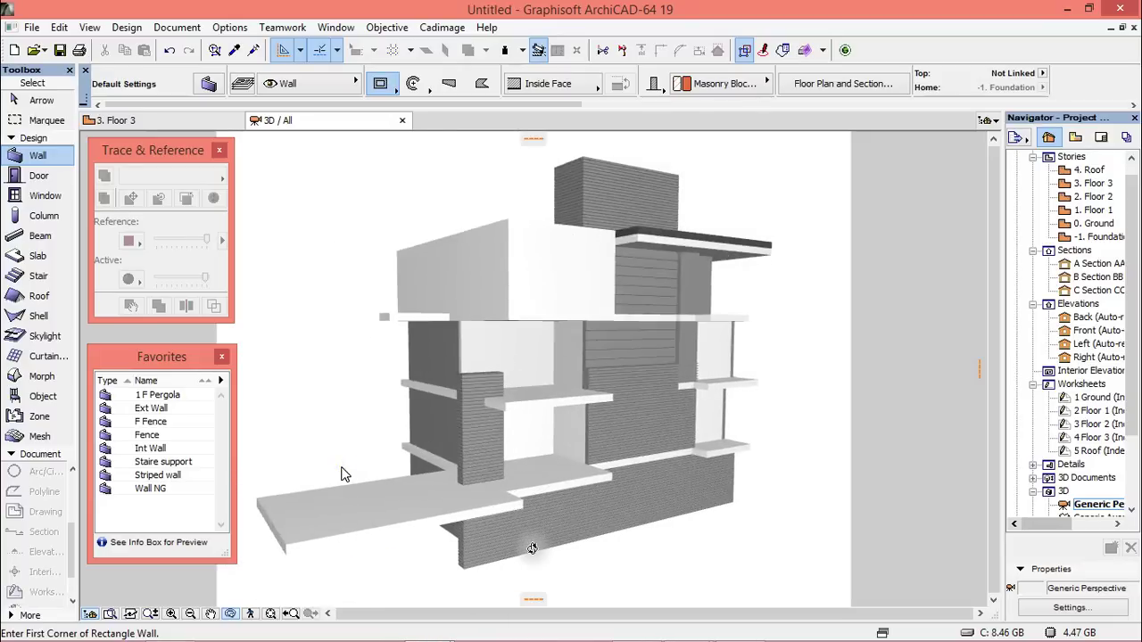
pyautogui.keyDown('shift'); pyautogui.moveTo(594, 518); pyautogui.dragTo(586, 509, button='middle'); pyautogui.keyUp('shift')
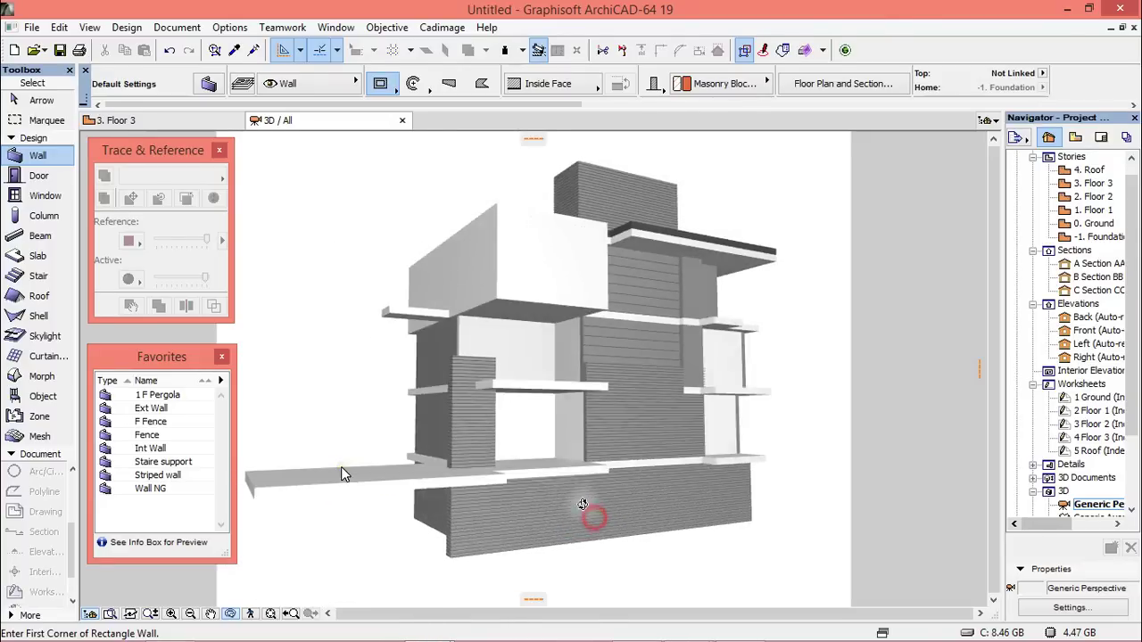